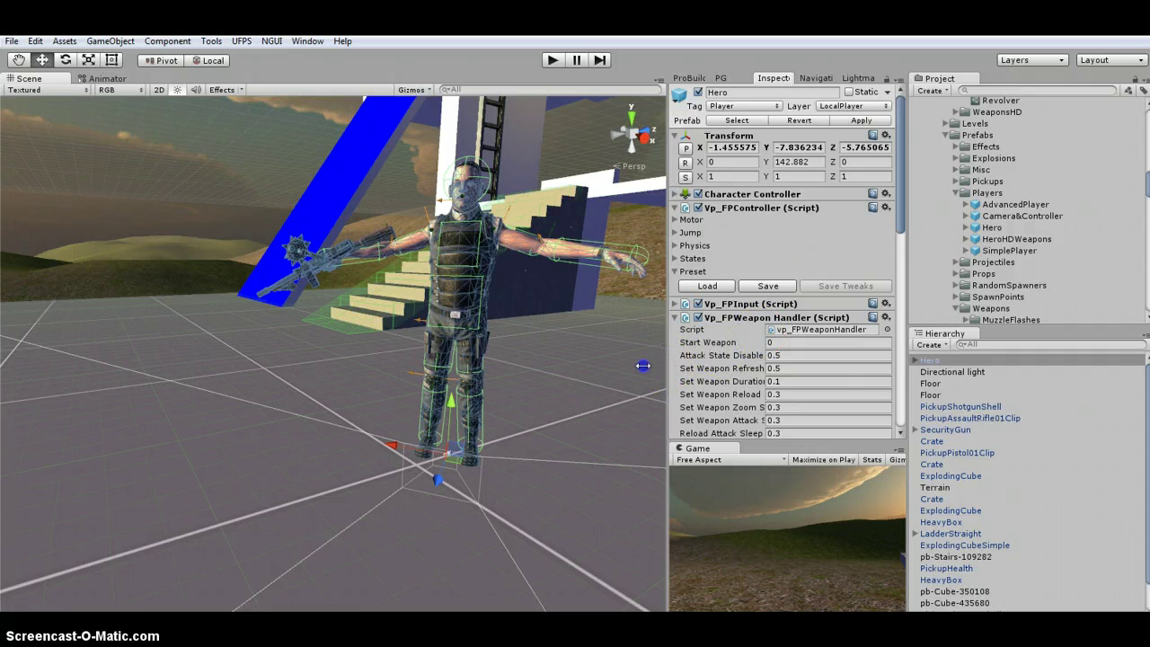
Examine the Item Identifier of the Hero's 1Pistol weapon and locate its Pistol item type in the project
left_click_drag(643, 366, 584, 366)
left_click(914, 361)
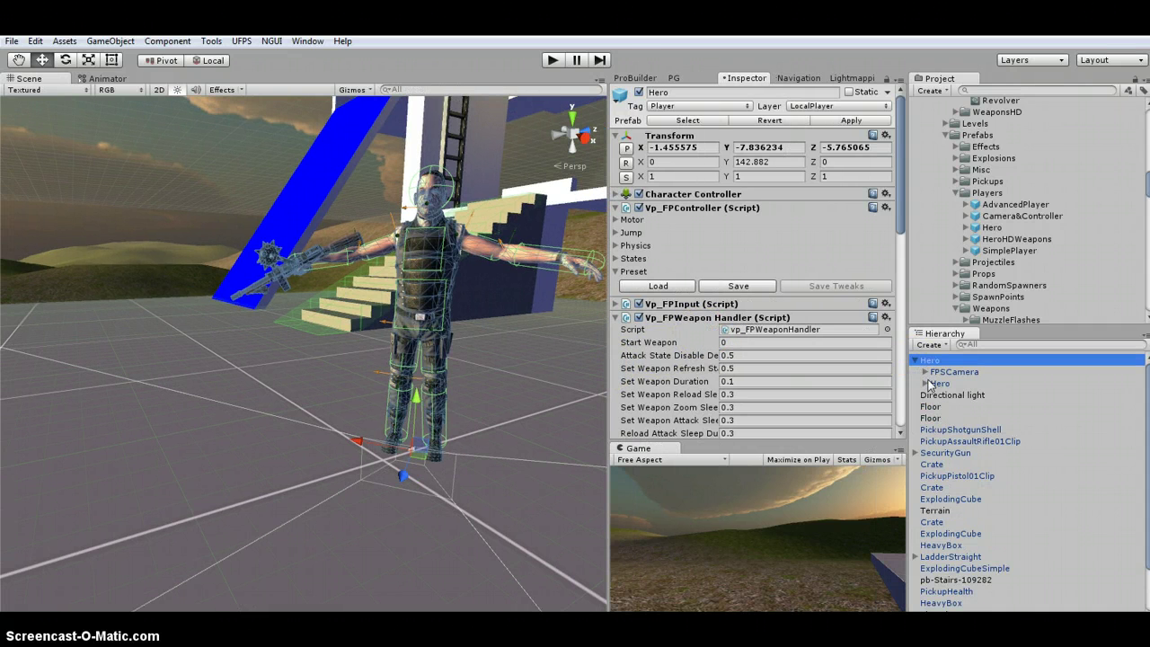
left_click(924, 372)
left_click(951, 396)
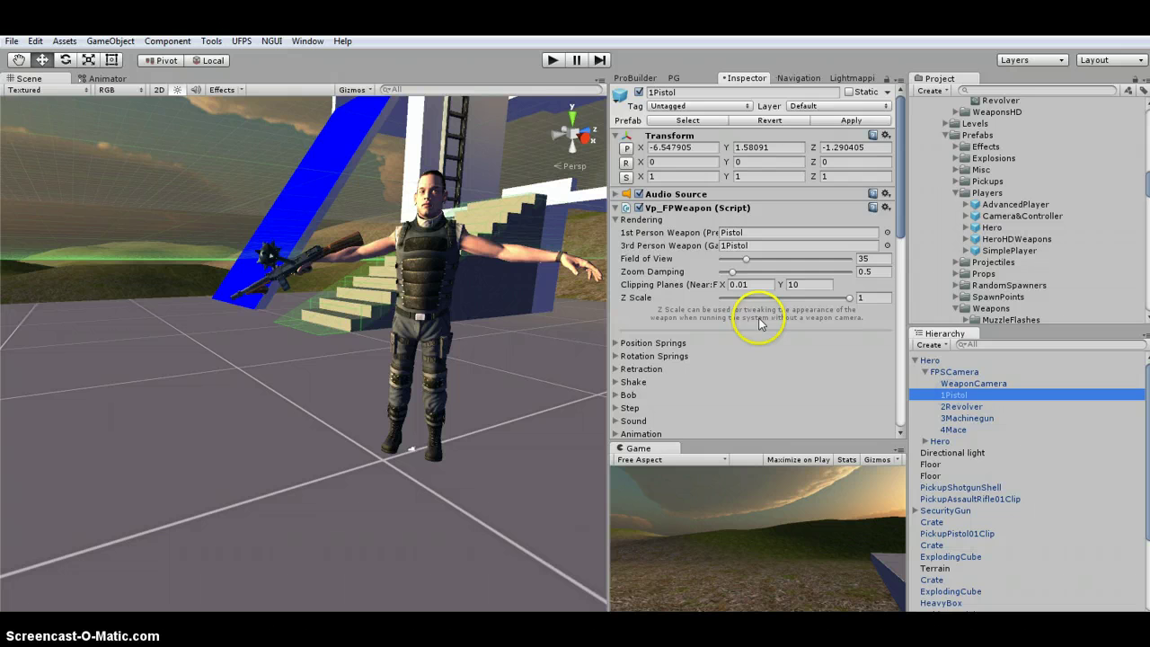
scroll(735, 329, "down", 4)
scroll(735, 330, "down", 8)
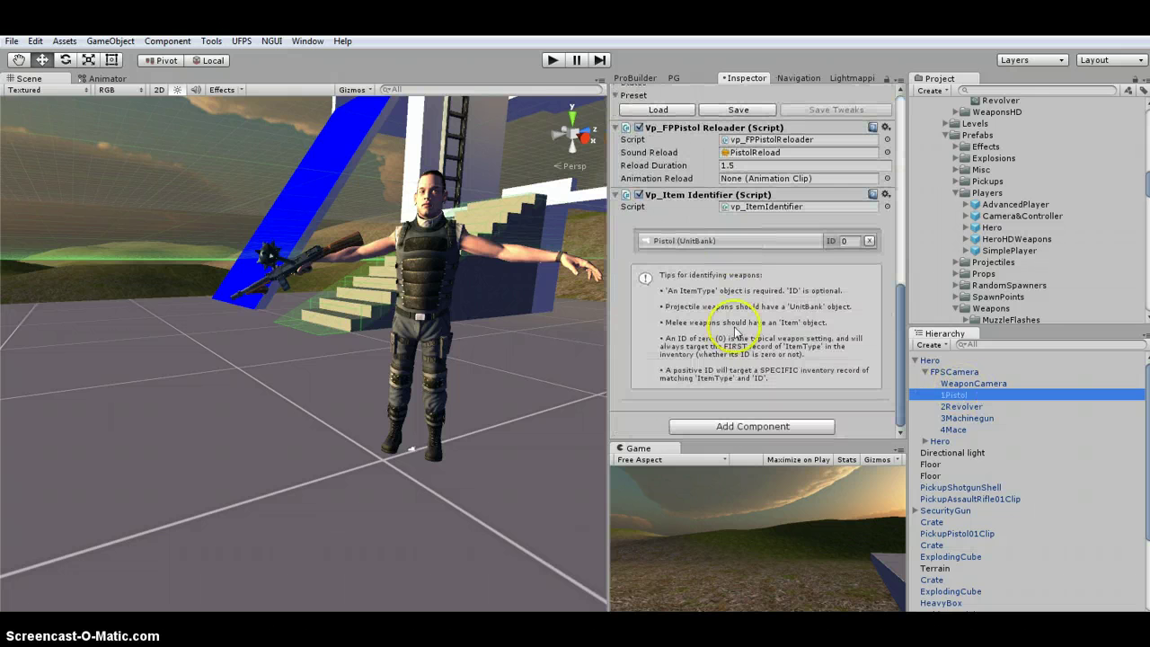
left_click(691, 240)
scroll(1008, 197, "up", 2)
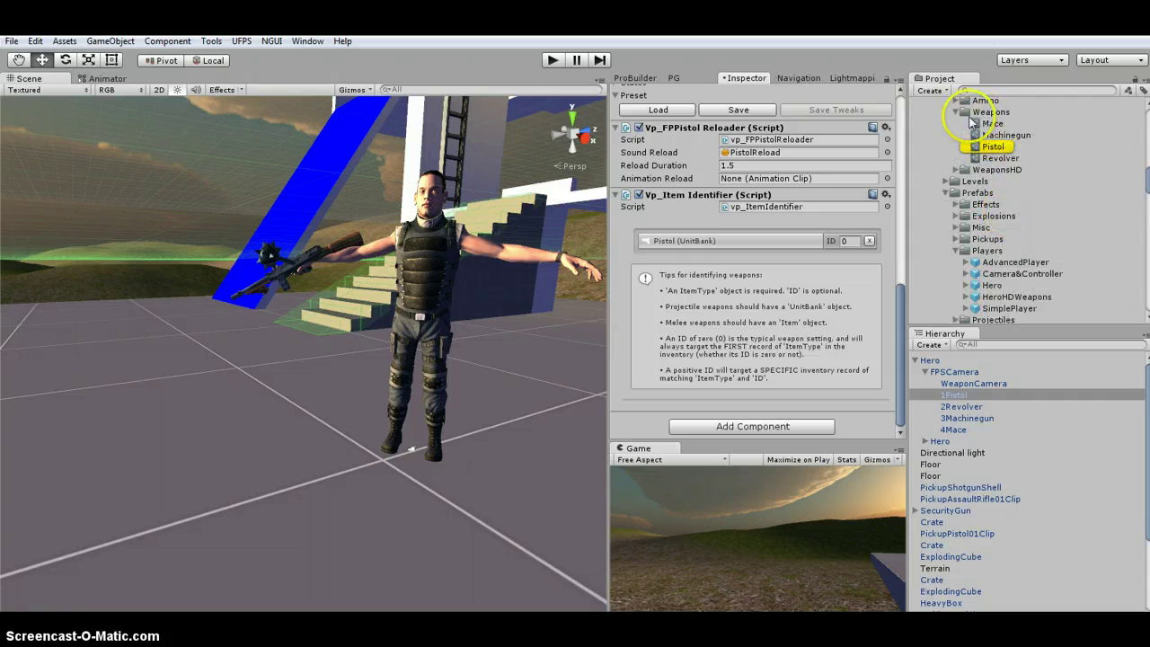
Add the Machinegun, Pistol, Revolver and Mace item types to the item records of the Hero's Player Inventory
left_click(929, 360)
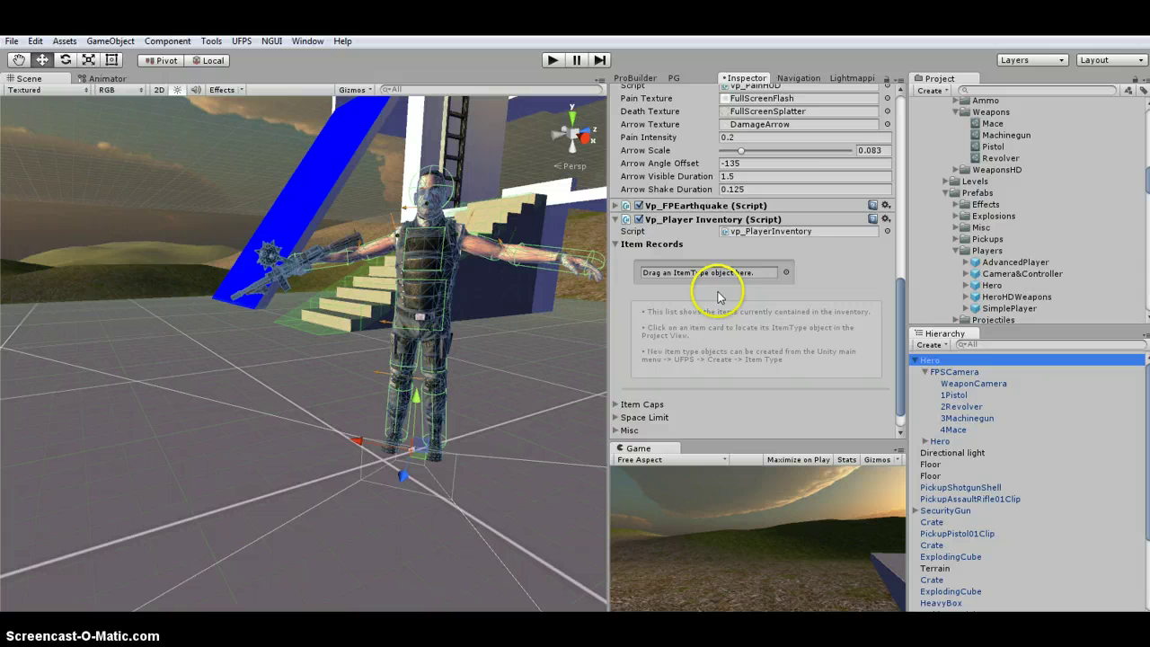
scroll(750, 304, "up", 10)
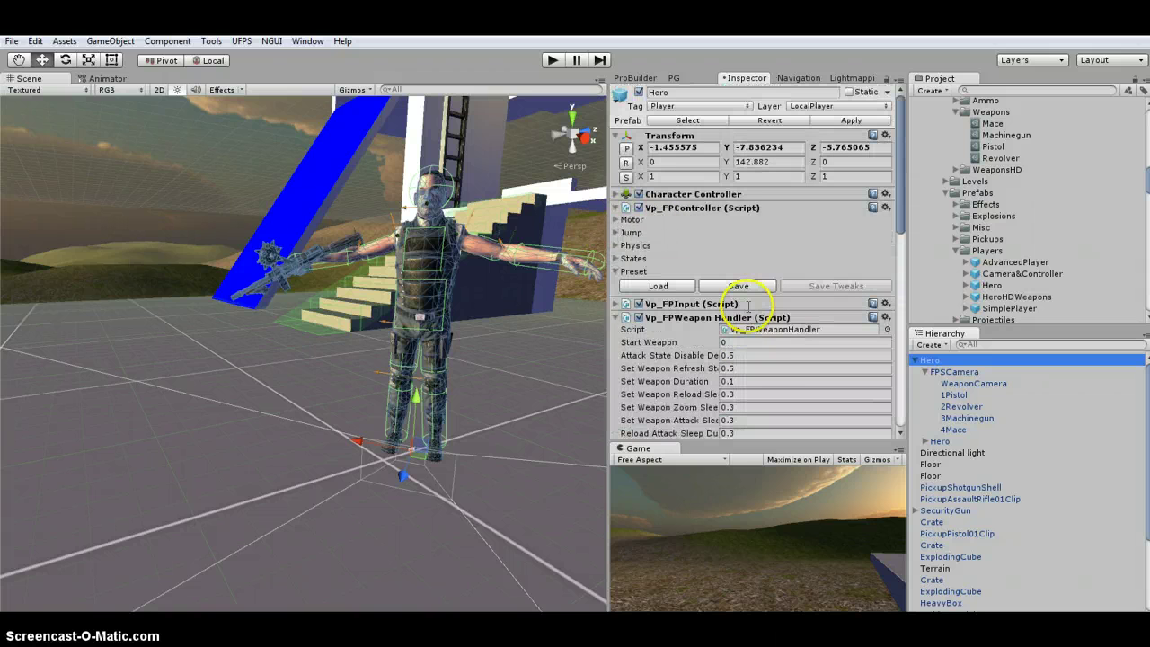
scroll(748, 310, "down", 10)
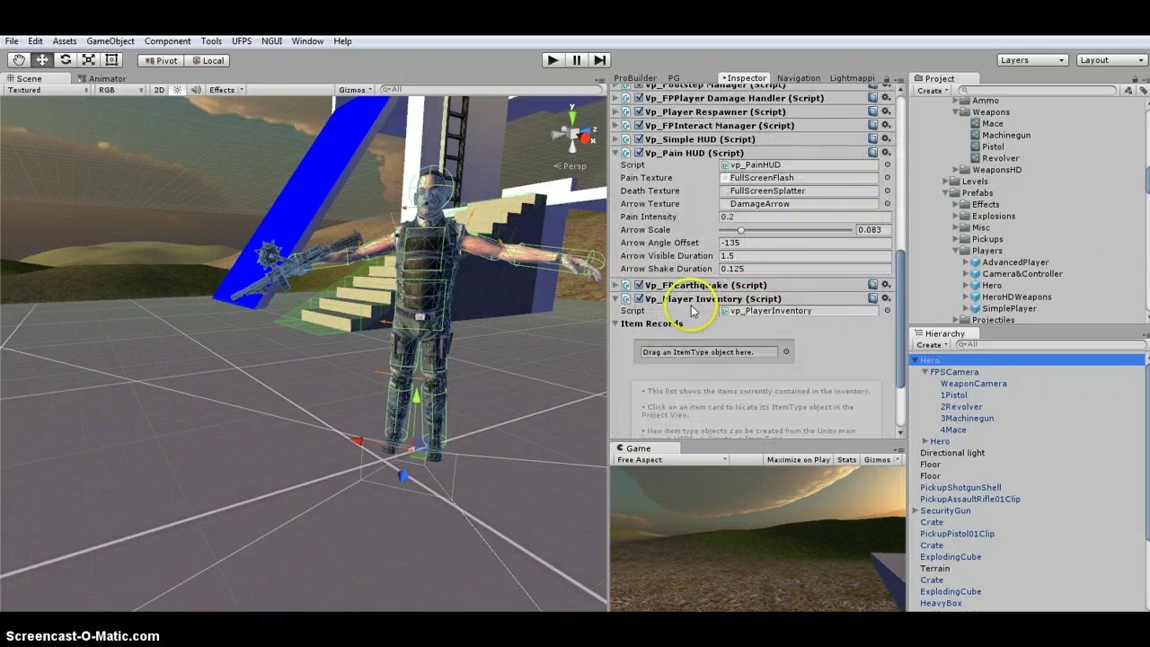
scroll(688, 308, "down", 3)
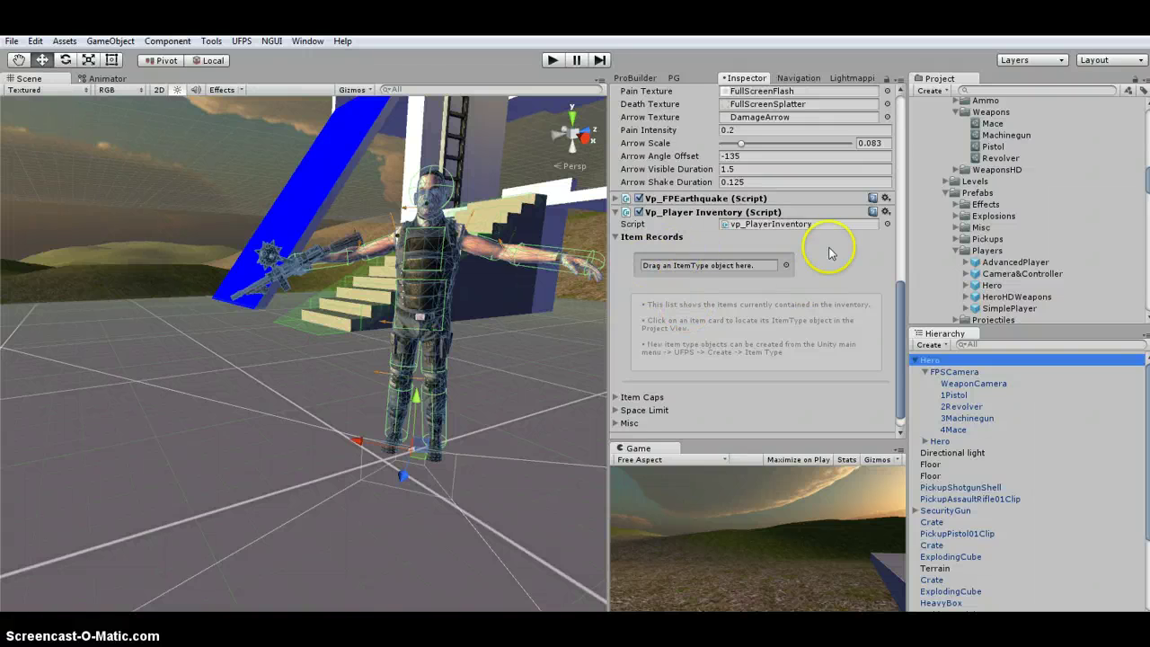
left_click_drag(989, 124, 839, 191)
left_click_drag(722, 271, 735, 324)
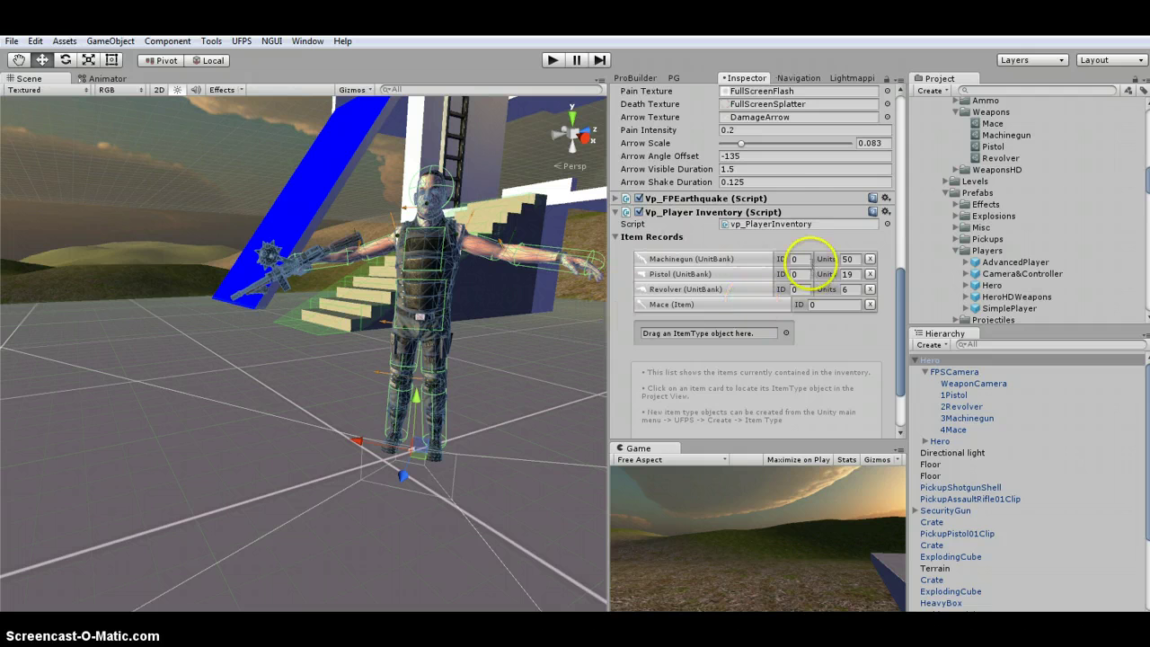
Examine the Item Caps and Misc settings of the Hero's Player Inventory
scroll(809, 263, "down", 3)
left_click(616, 377)
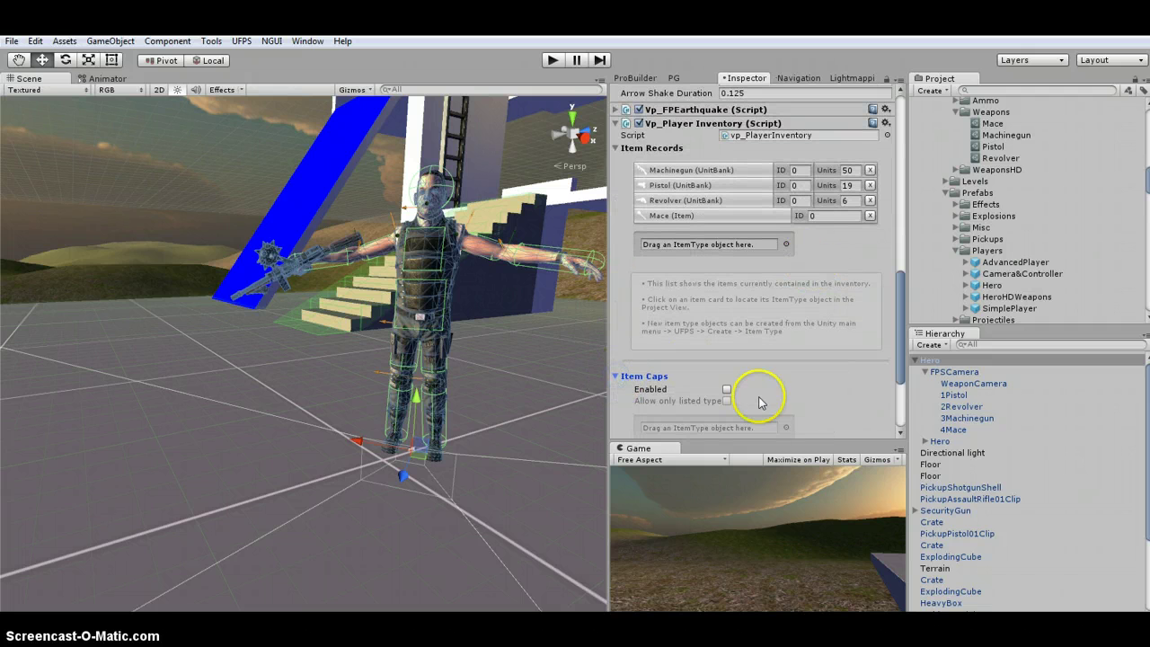
scroll(770, 377, "down", 3)
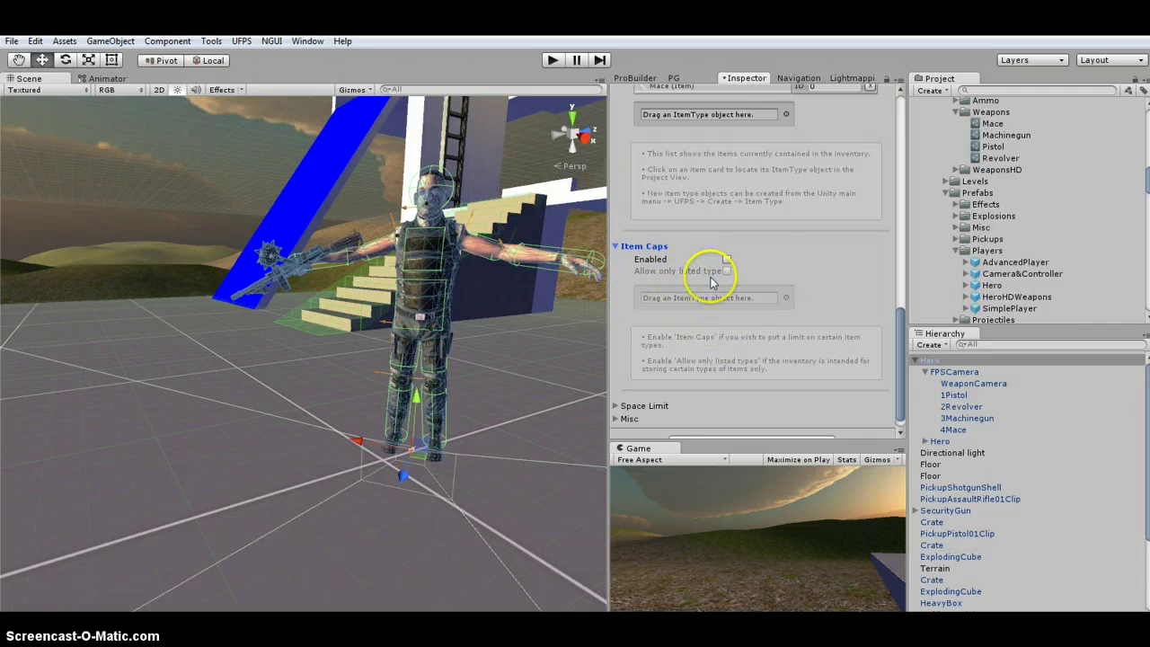
left_click(616, 246)
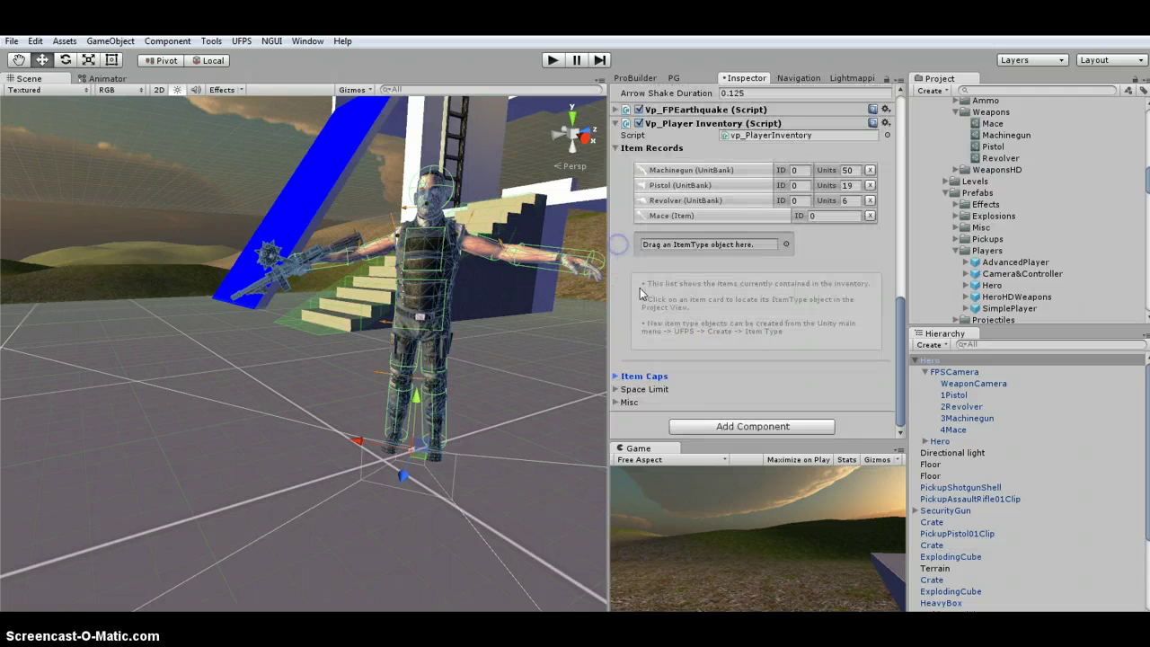
left_click(616, 402)
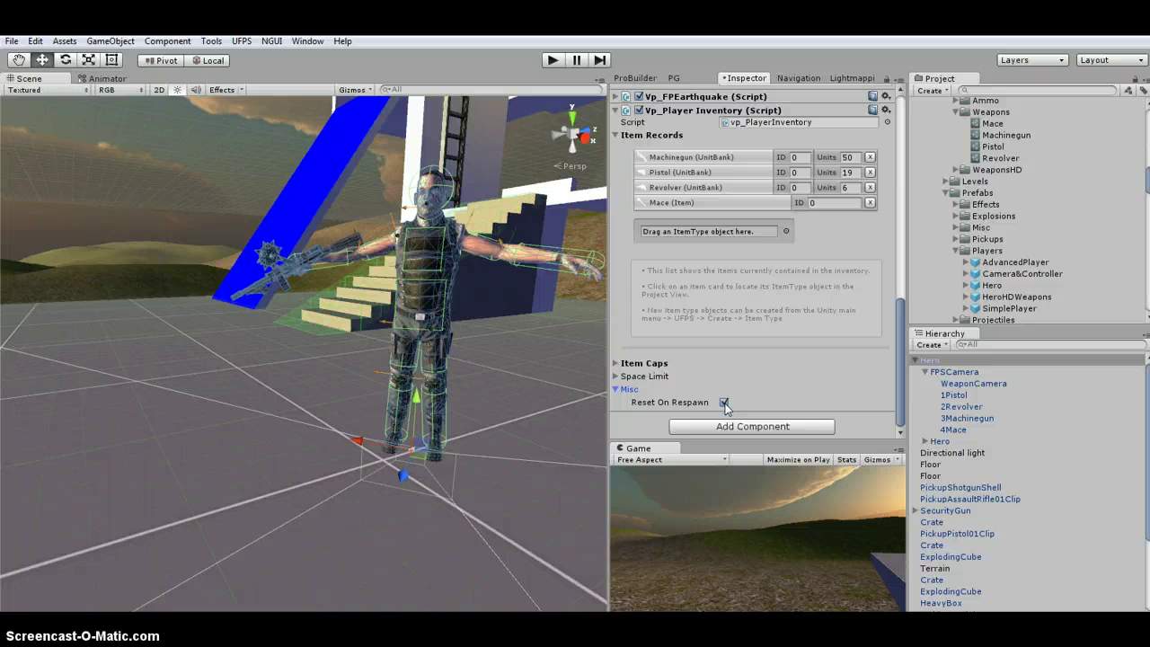
left_click(627, 364)
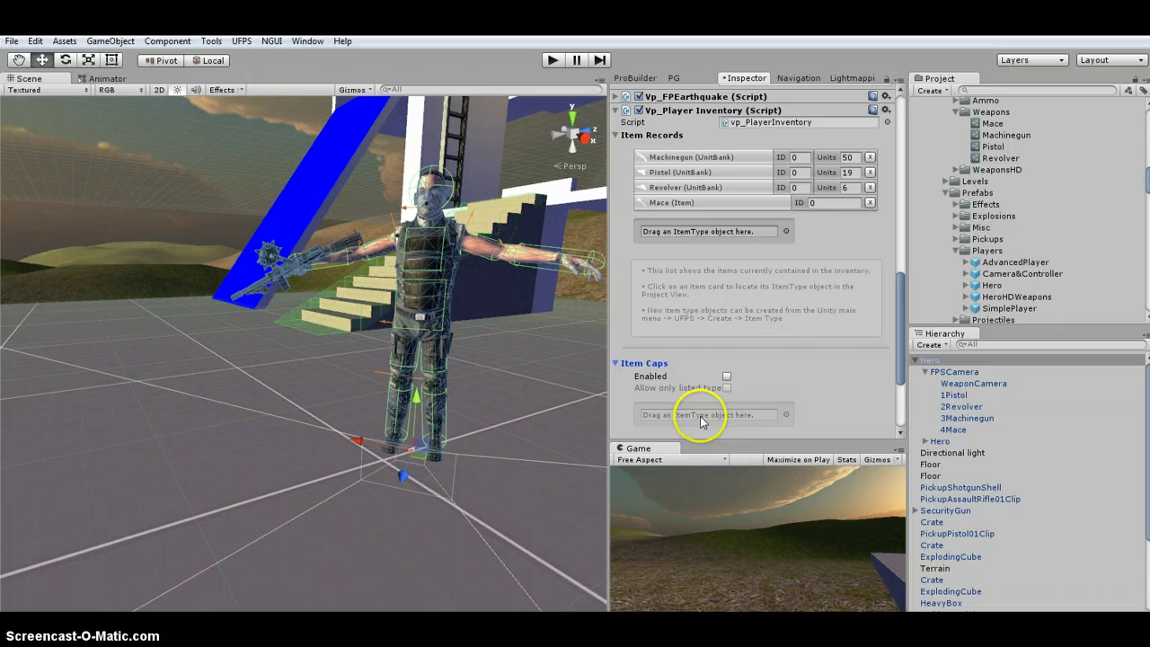
scroll(768, 409, "down", 2)
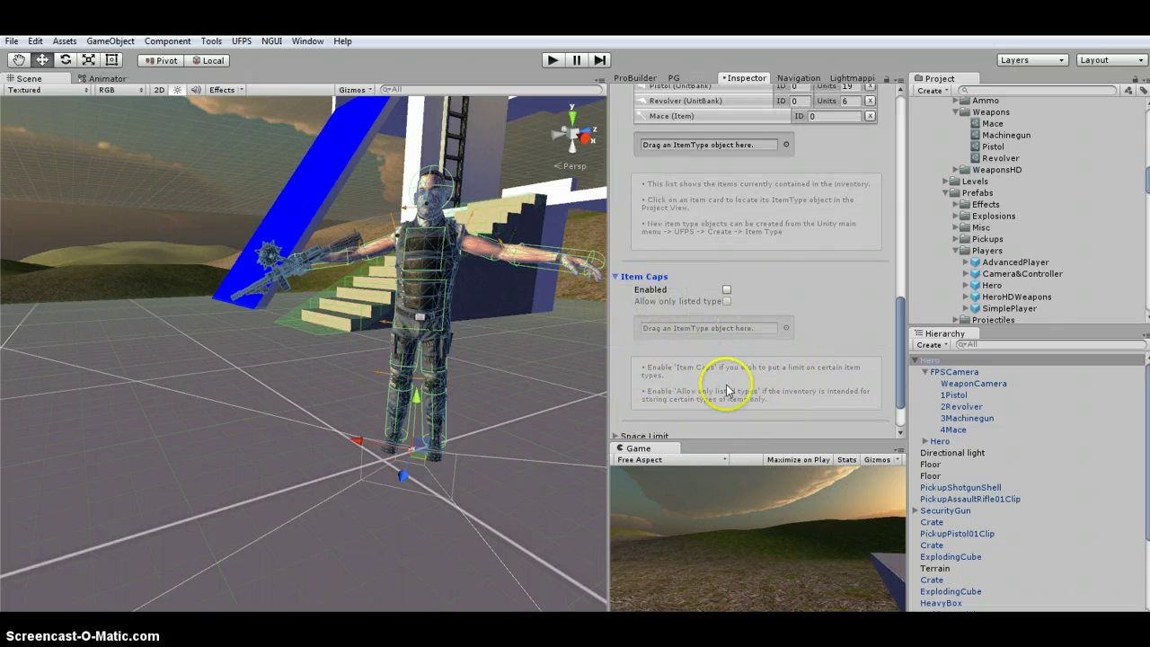
scroll(742, 336, "up", 4)
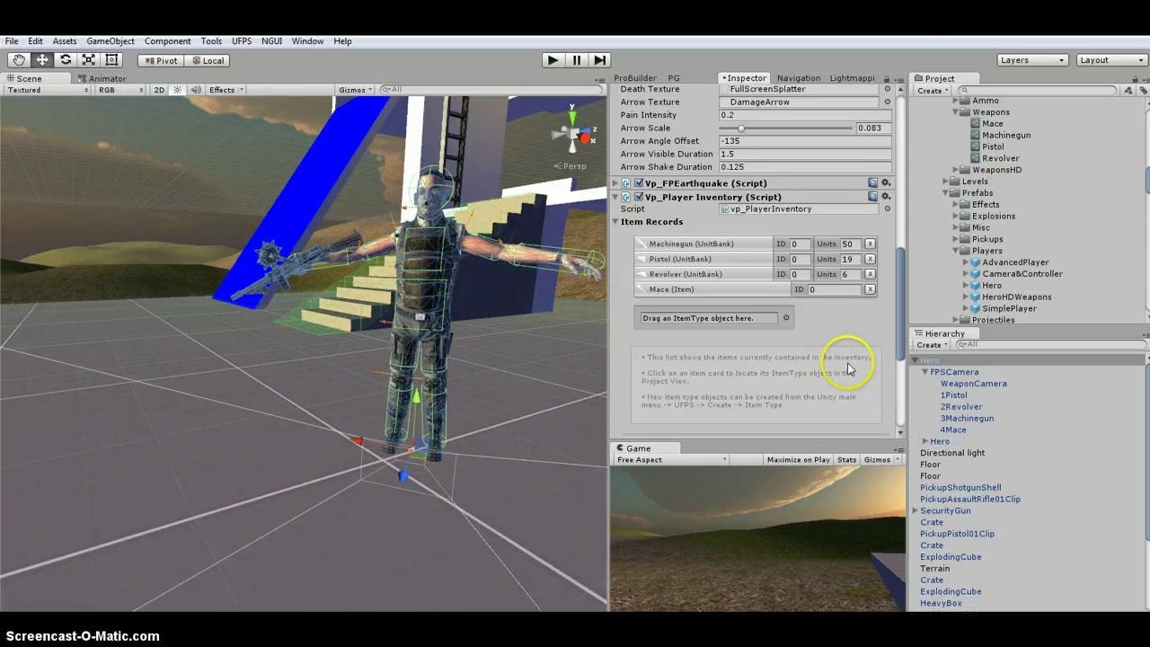
scroll(850, 368, "up", 5)
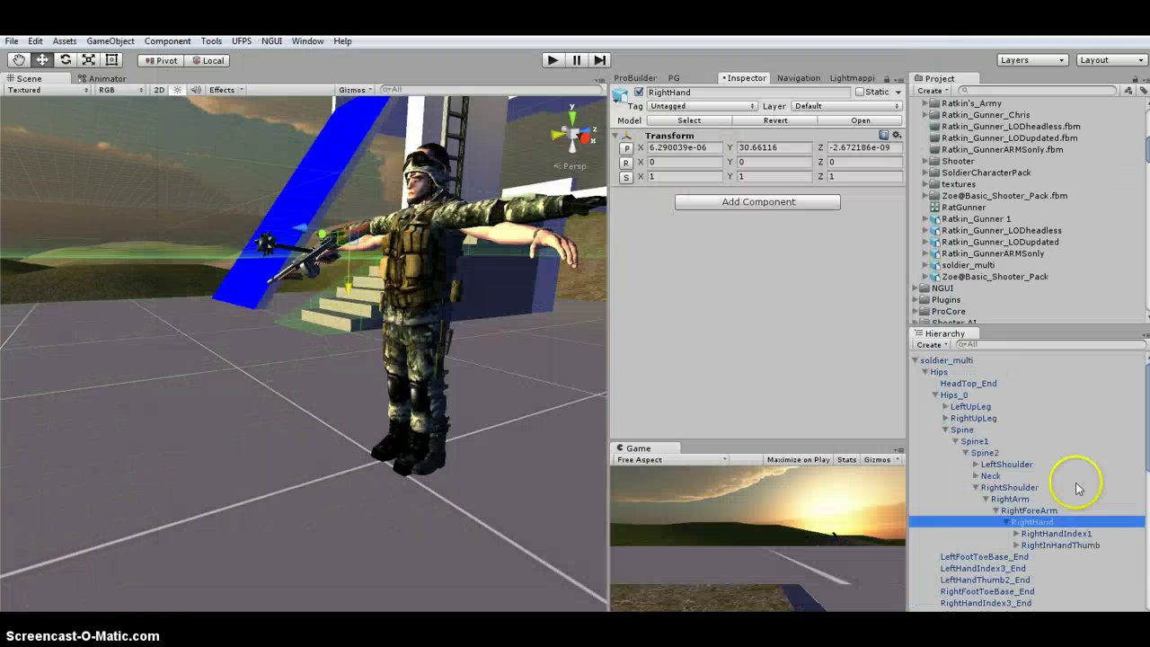
Locate in the hierarchy the object assigned as the 3rd person weapon of the Hero's 1Pistol
scroll(1078, 488, "down", 5)
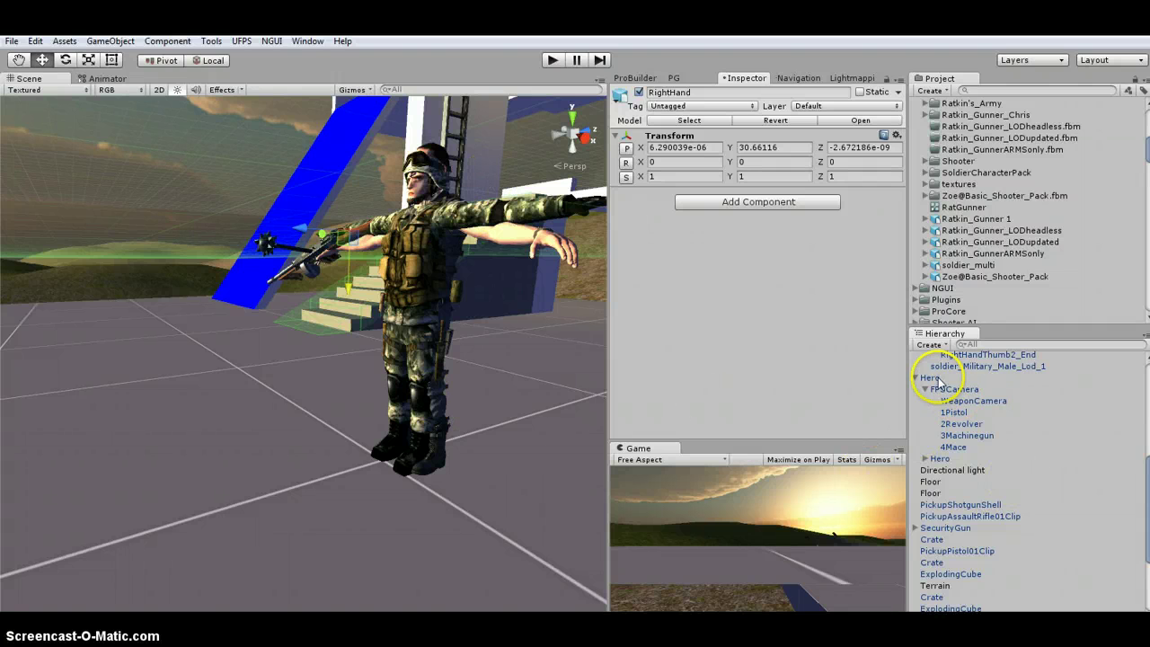
left_click(958, 412)
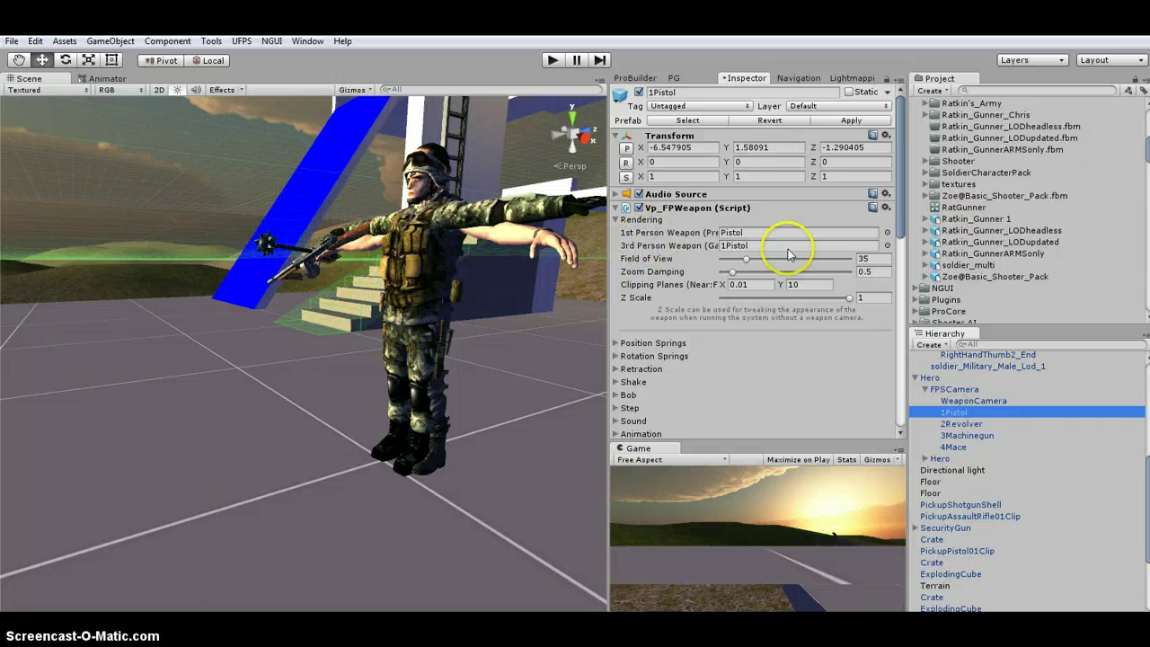
left_click(742, 246)
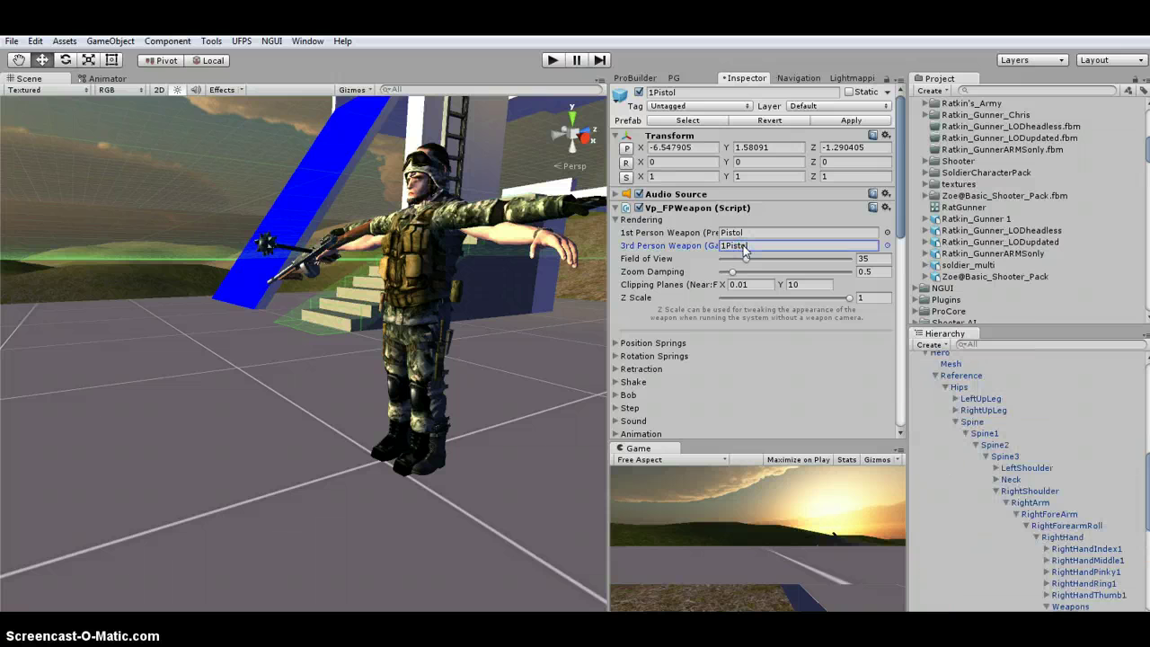
scroll(1053, 471, "down", 5)
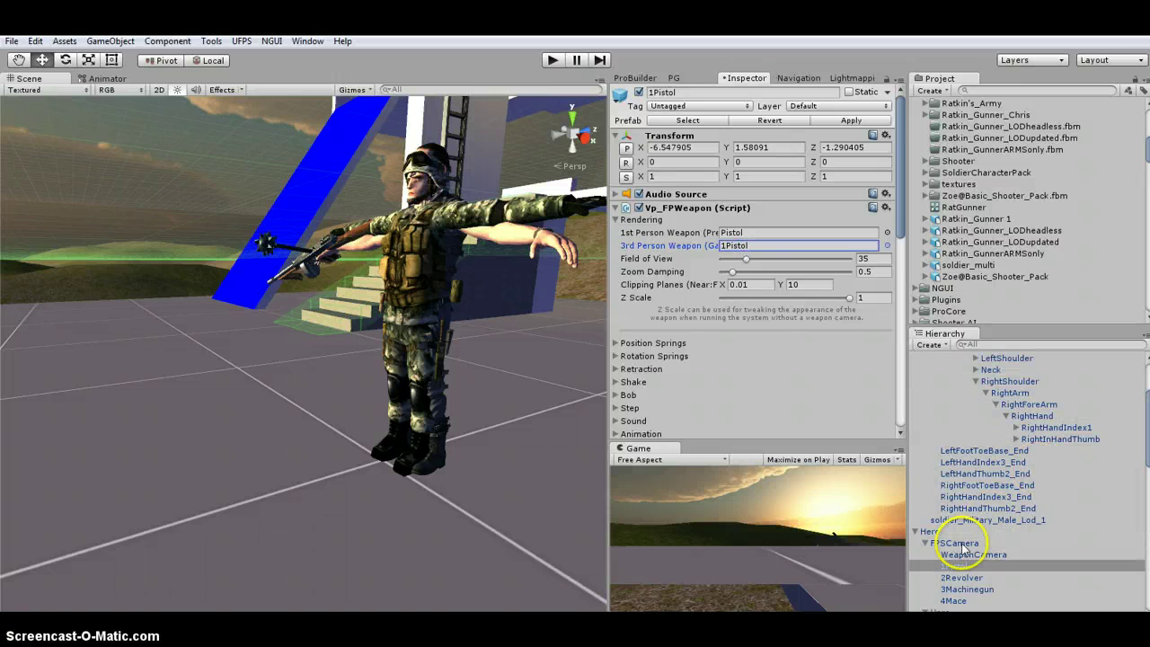
left_click(925, 531)
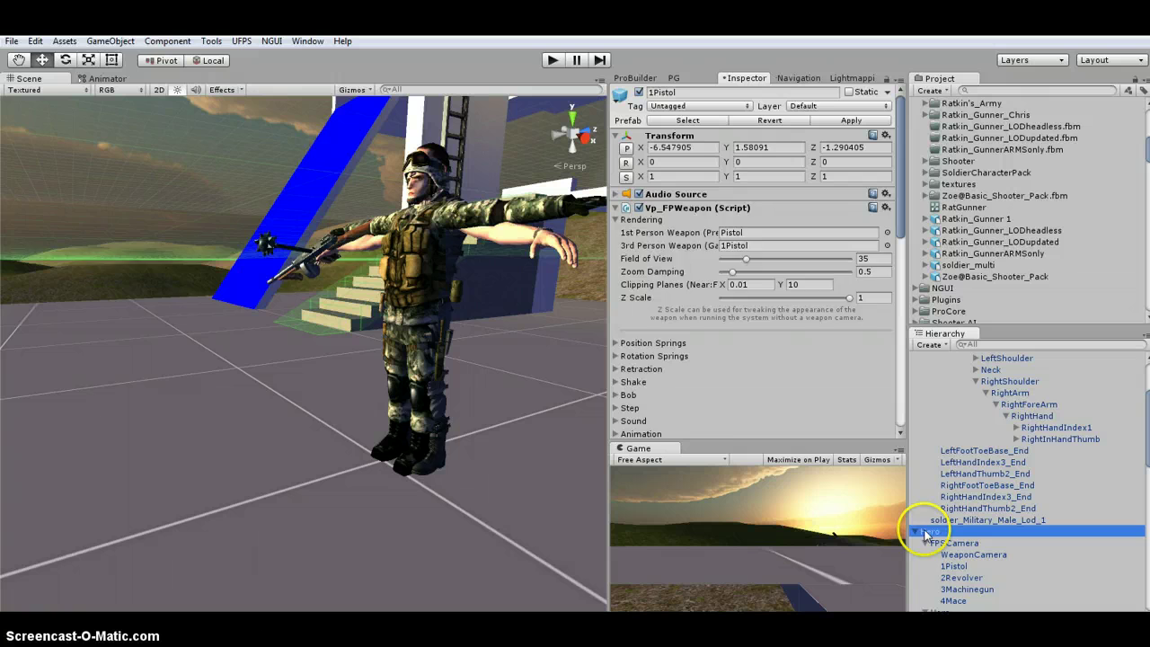
left_click(953, 566)
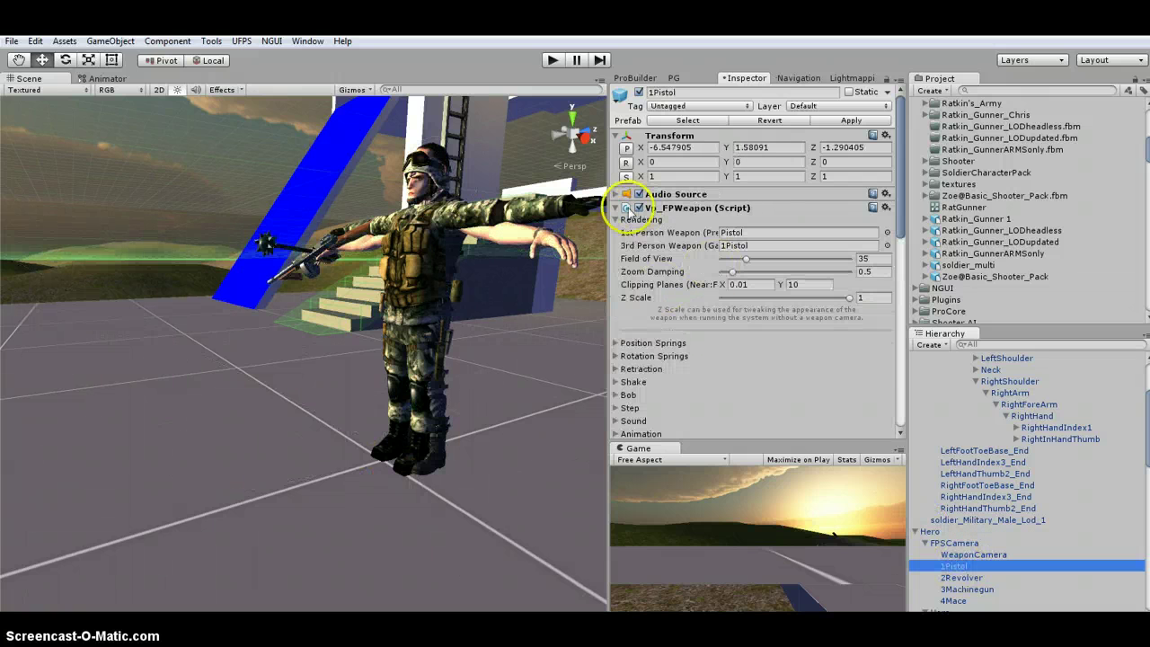
left_click(616, 220)
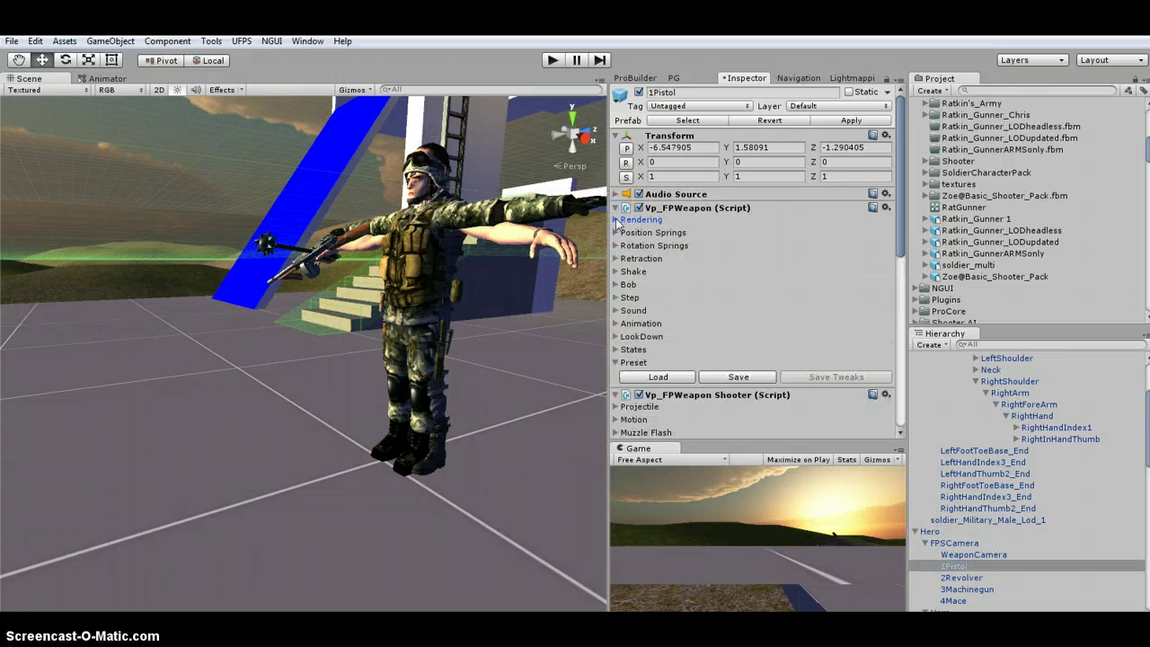
left_click(617, 220)
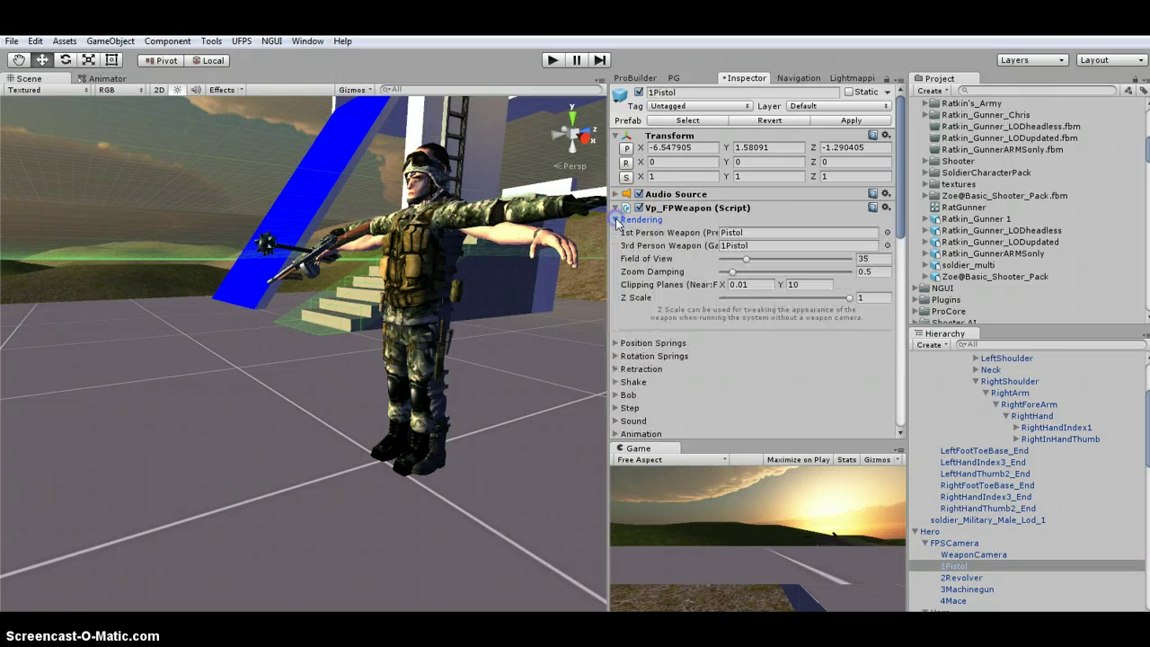
left_click(751, 246)
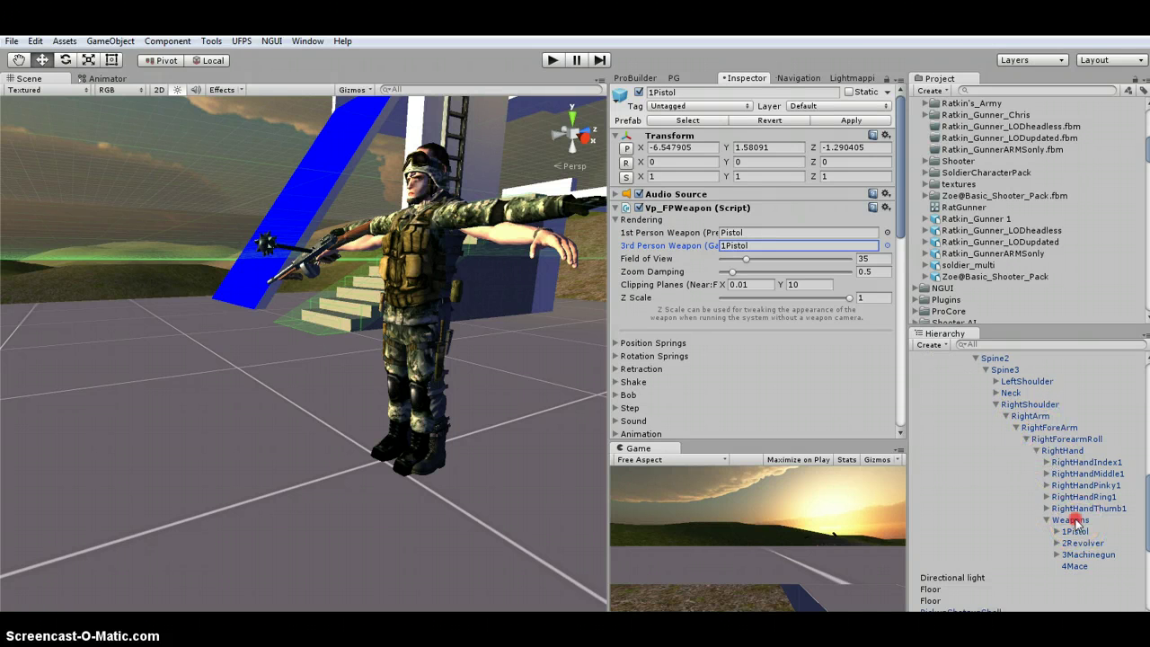
Duplicate the Weapons object in the Hero's right hand and parent the copy to the RightHand bone of soldier_multi
right_click(1075, 520)
left_click(1078, 321)
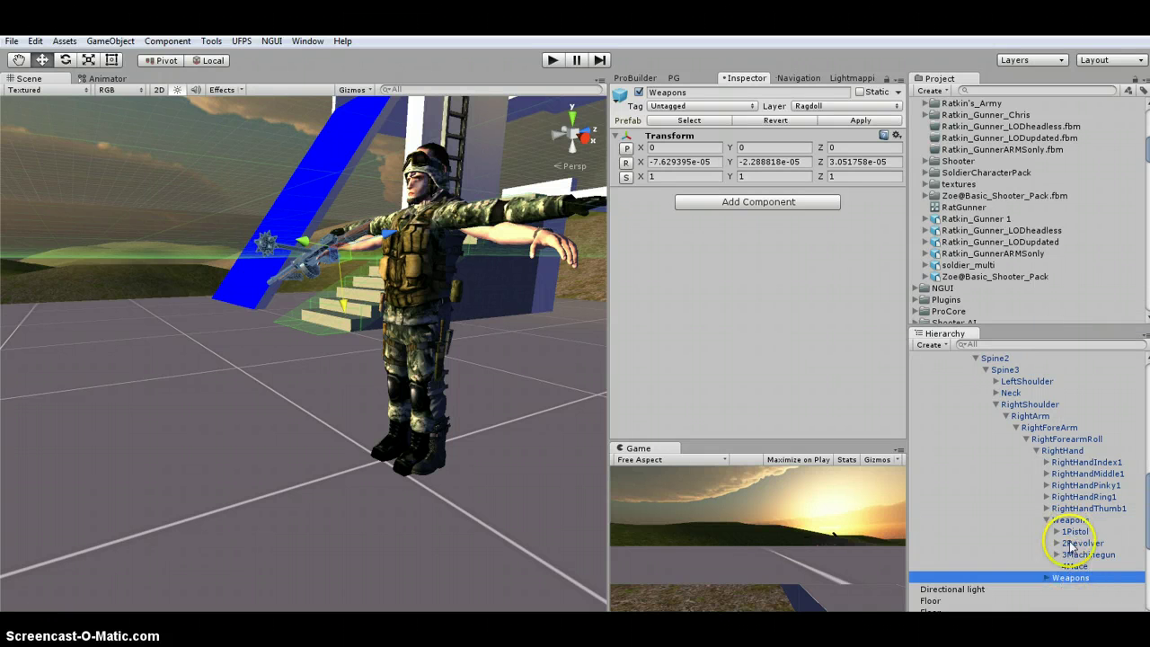
left_click_drag(1067, 575, 1048, 464)
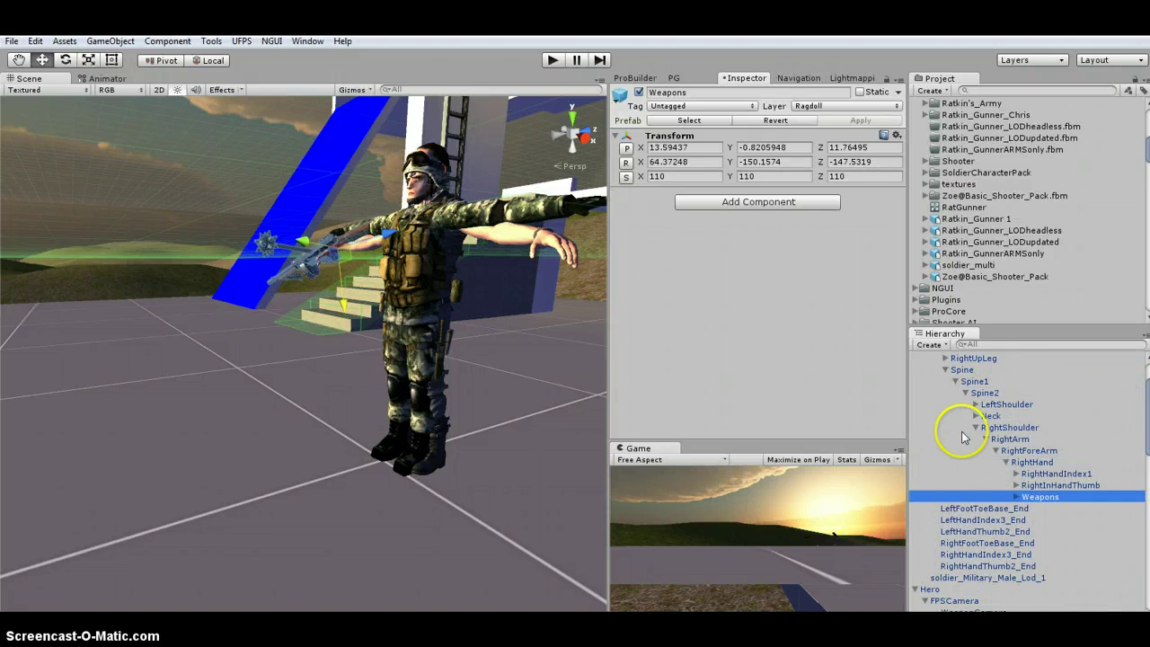
scroll(962, 417, "up", 3)
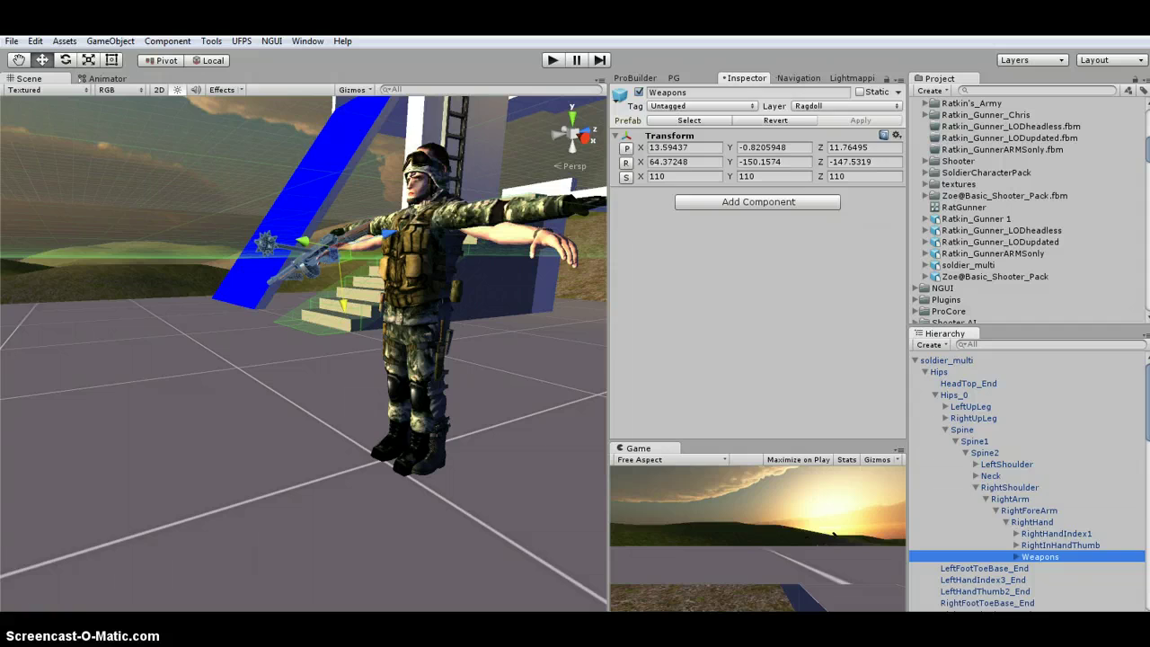
Move the copied Weapons object so the weapons sit in soldier_multi's right hand
double_click(1039, 556)
scroll(1033, 489, "down", 4)
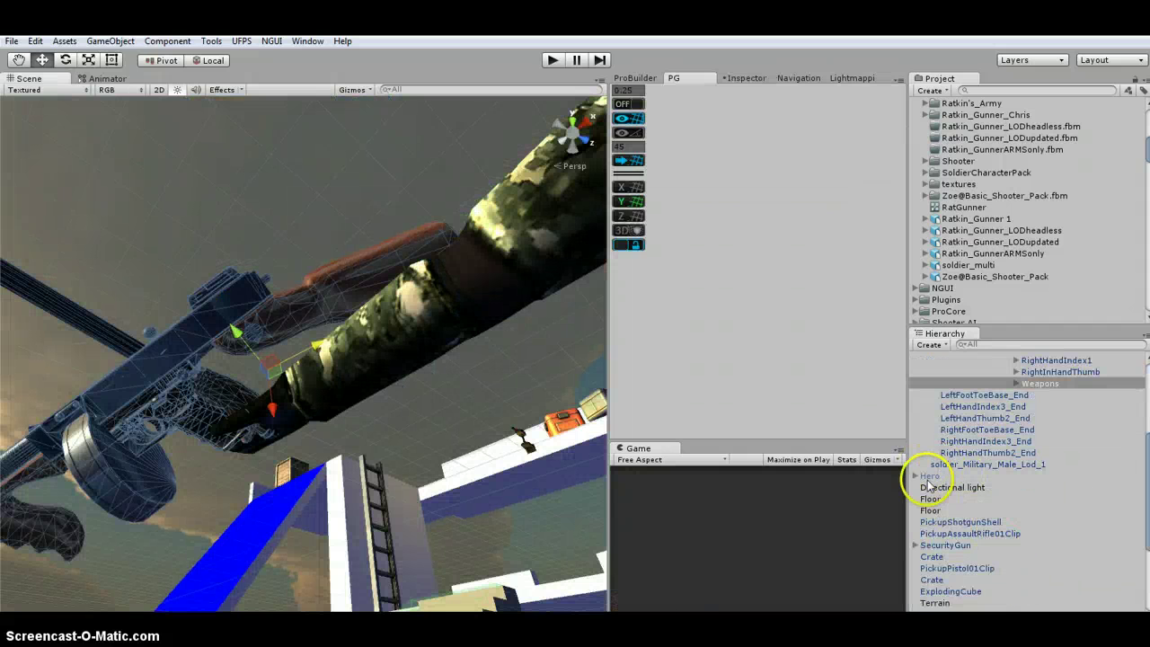
scroll(1091, 405, "up", 5)
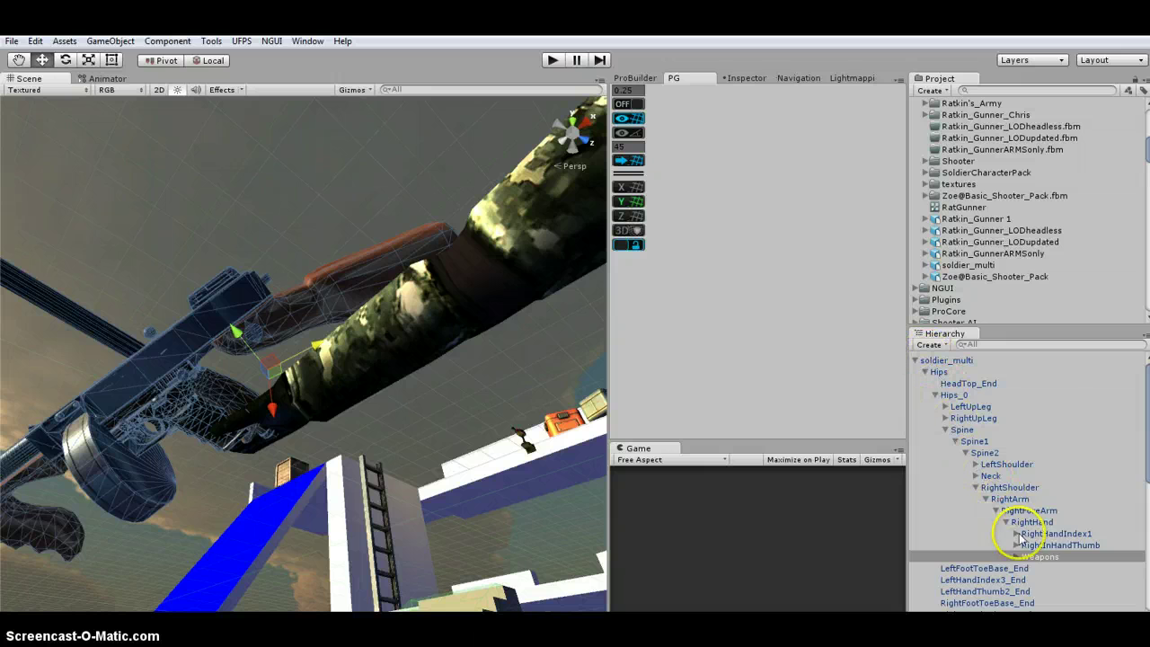
key("f")
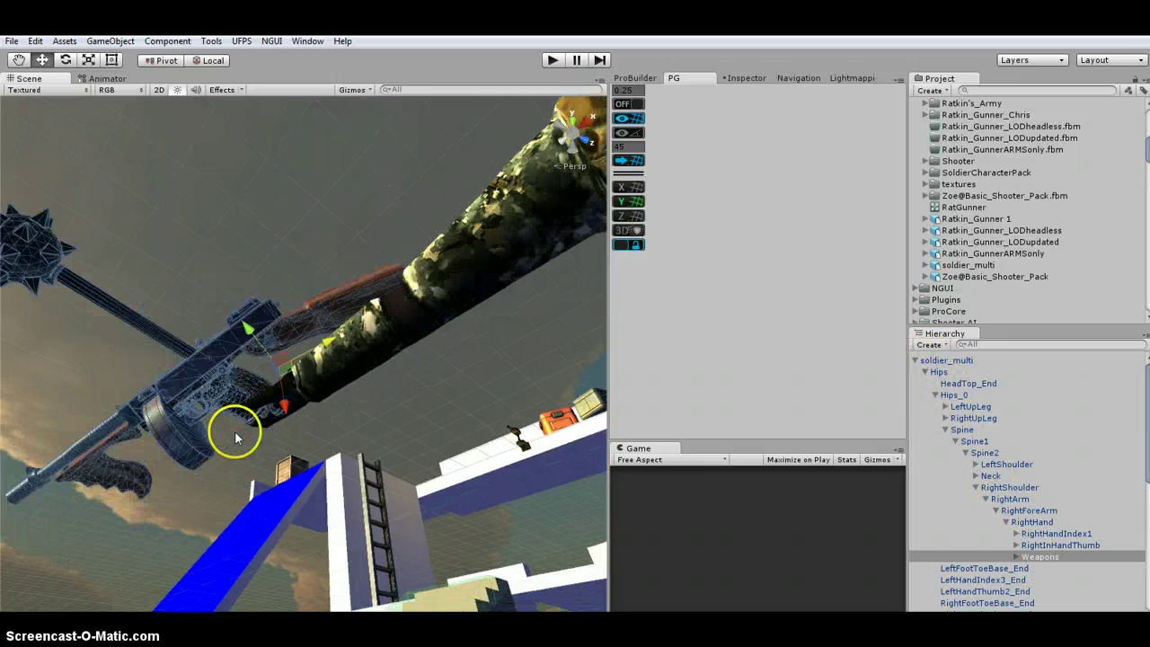
left_click_drag(258, 335, 275, 344)
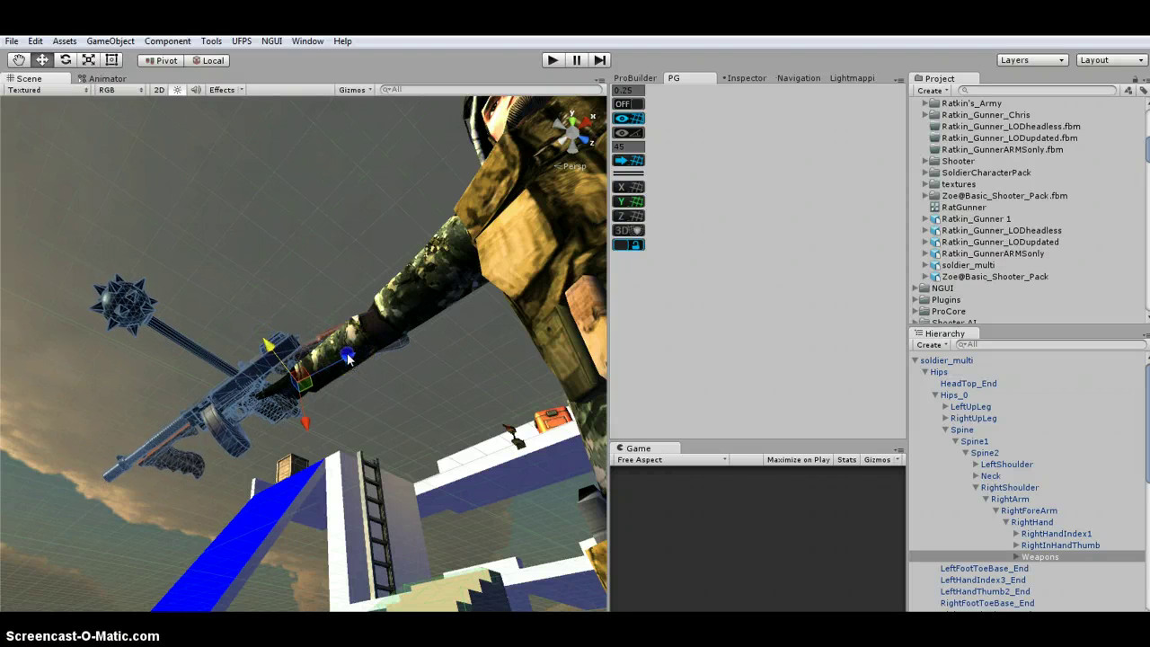
left_click_drag(347, 357, 352, 357)
left_click_drag(331, 302, 239, 424, "alt")
key("f")
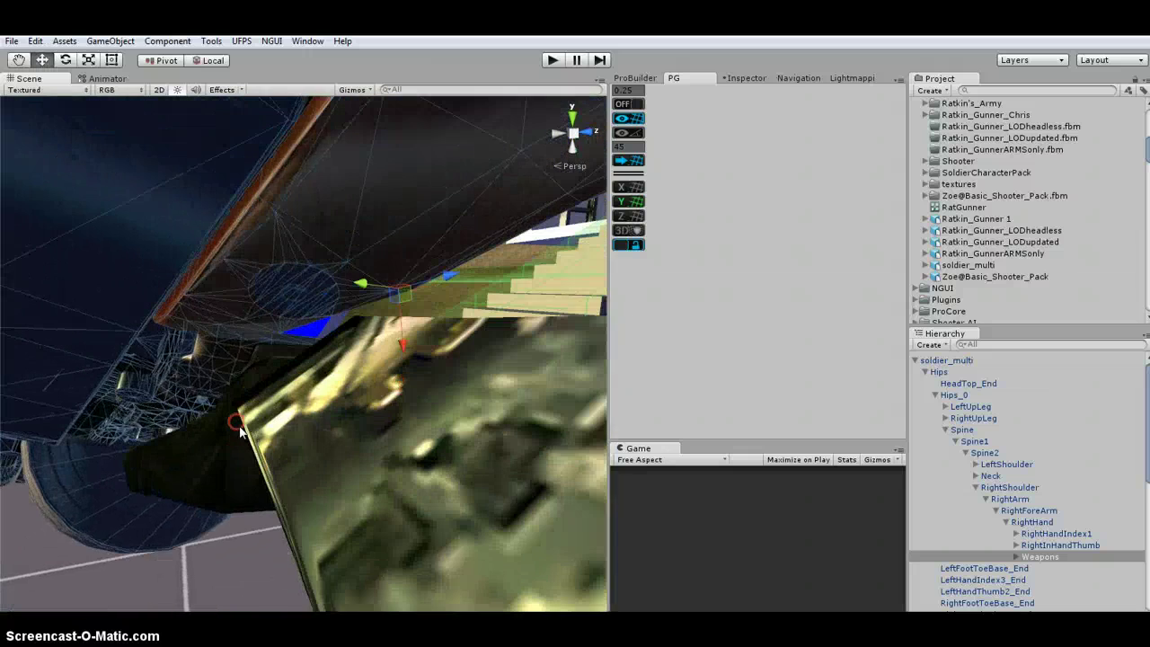
middle_click_drag(239, 424, 376, 354)
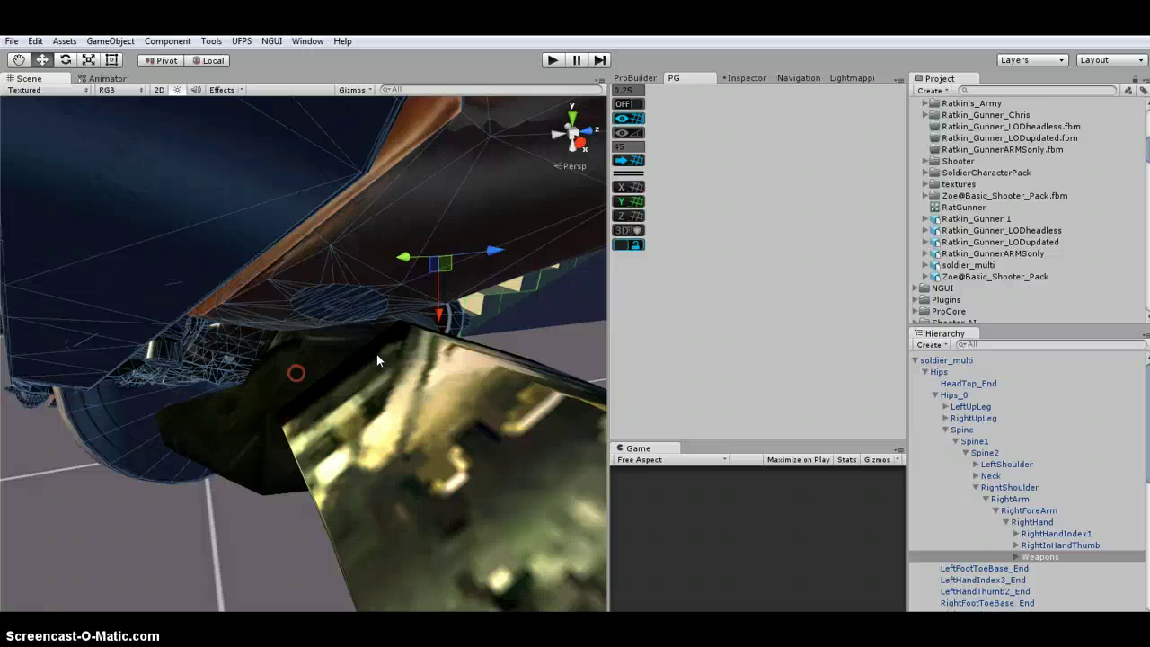
left_click_drag(377, 353, 345, 349, "alt")
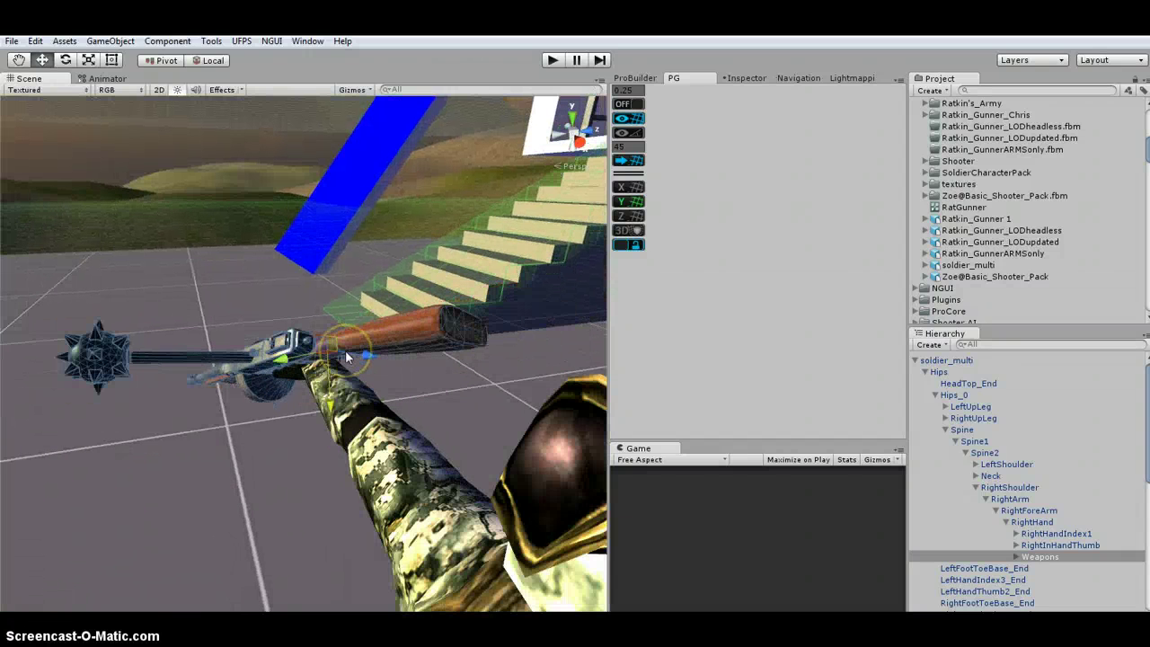
Deactivate the 1Pistol, 2Revolver, 3Machinegun and 4Mace objects under the soldier's Weapons object
left_click(1017, 557)
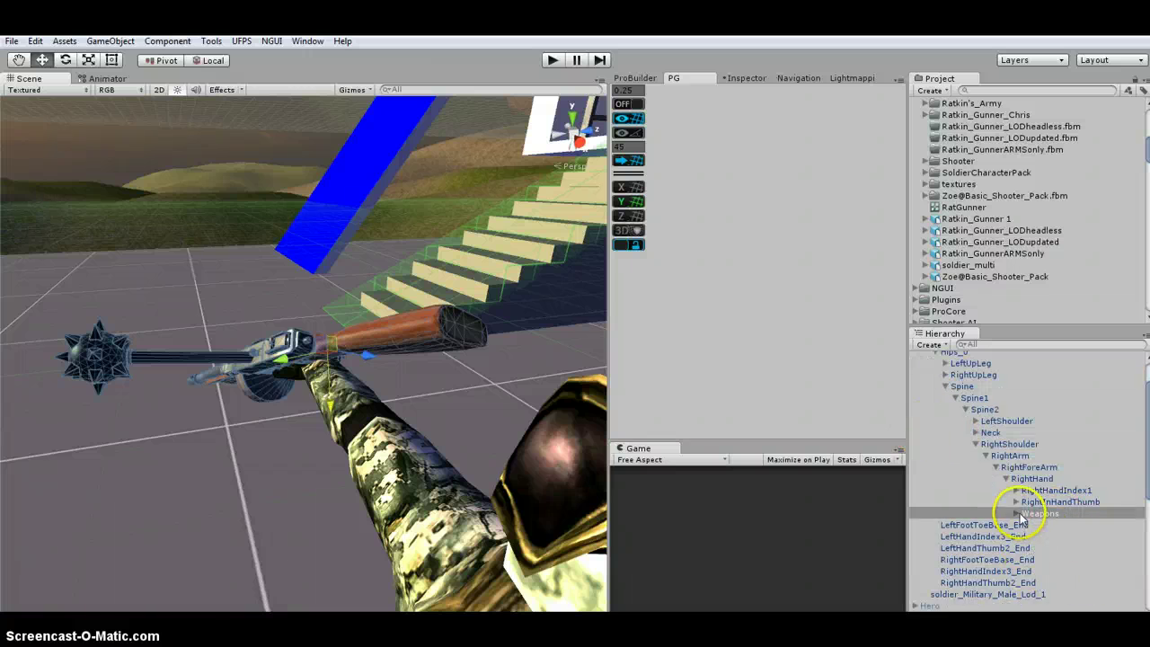
left_click(1022, 515)
left_click(1042, 524)
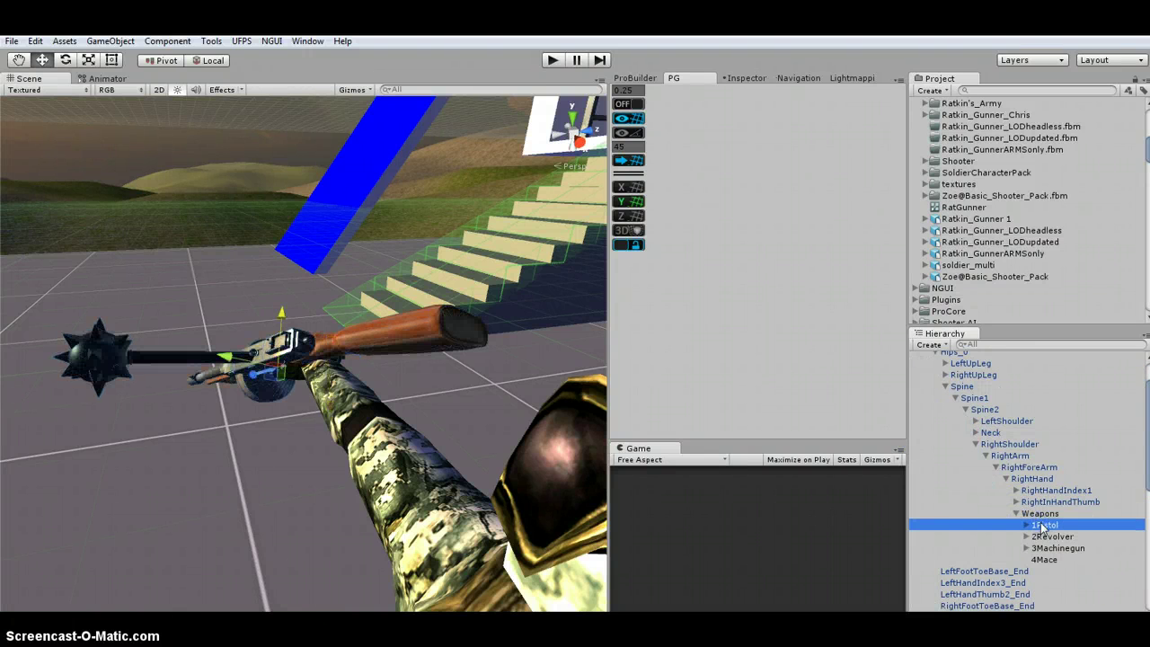
left_click(1050, 560, "shift")
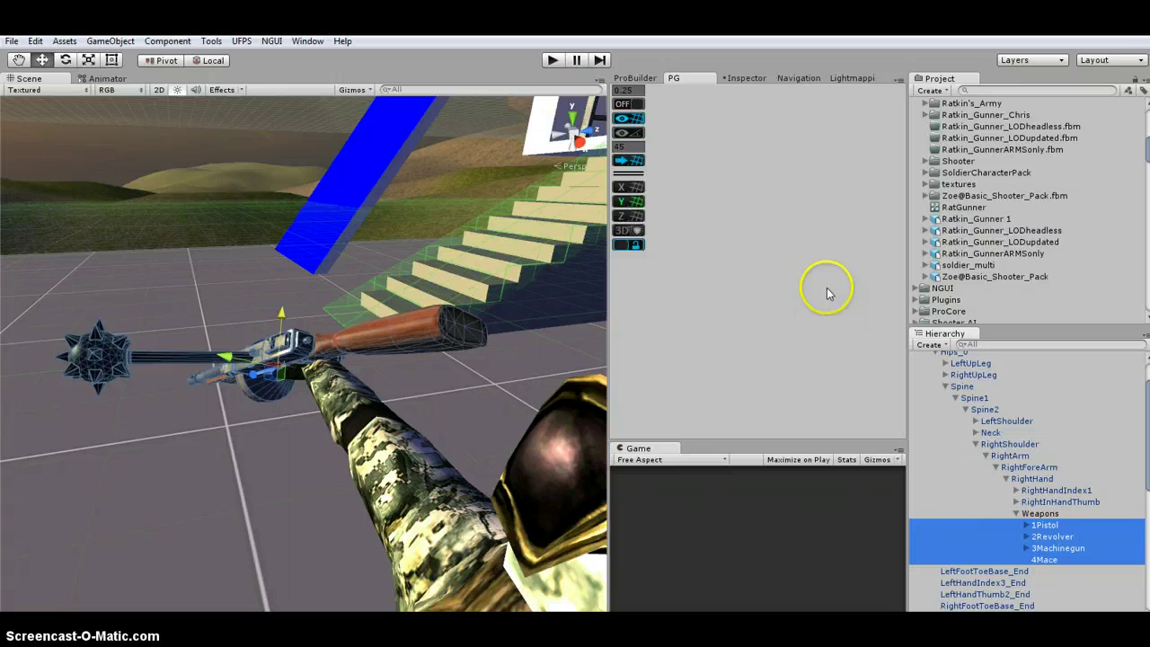
left_click(733, 78)
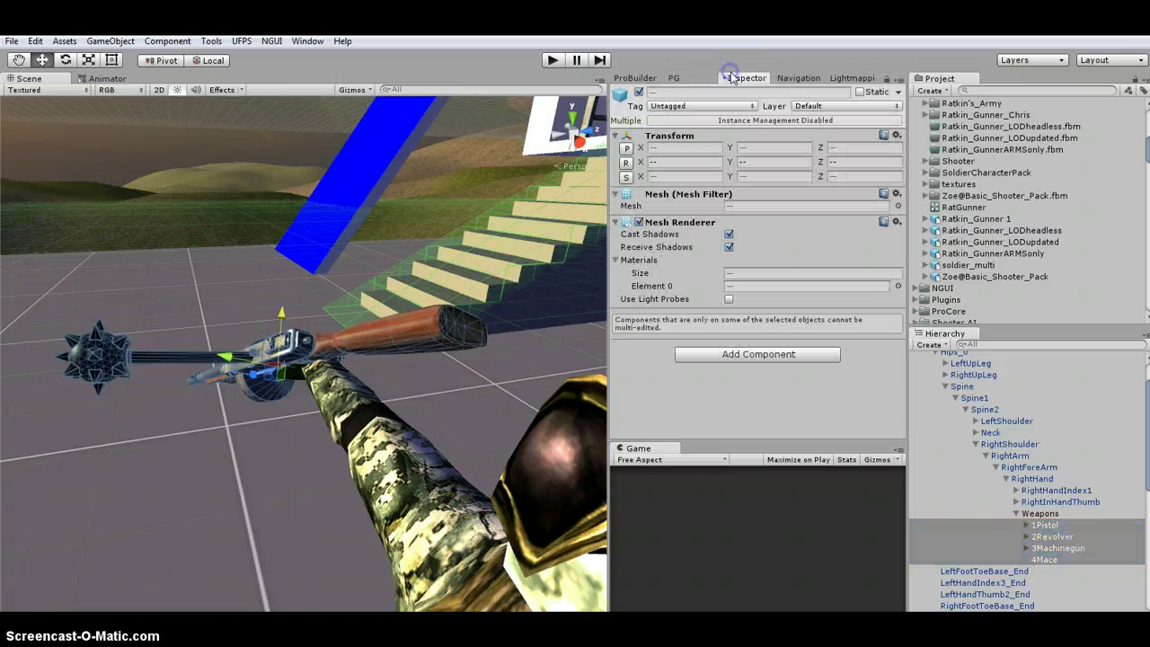
left_click(638, 93)
Activate only 4Mace, nudge it into the hand at about X 0.0066, Y 0.2264, Z -0.1602, and deactivate it again
left_click(1042, 559)
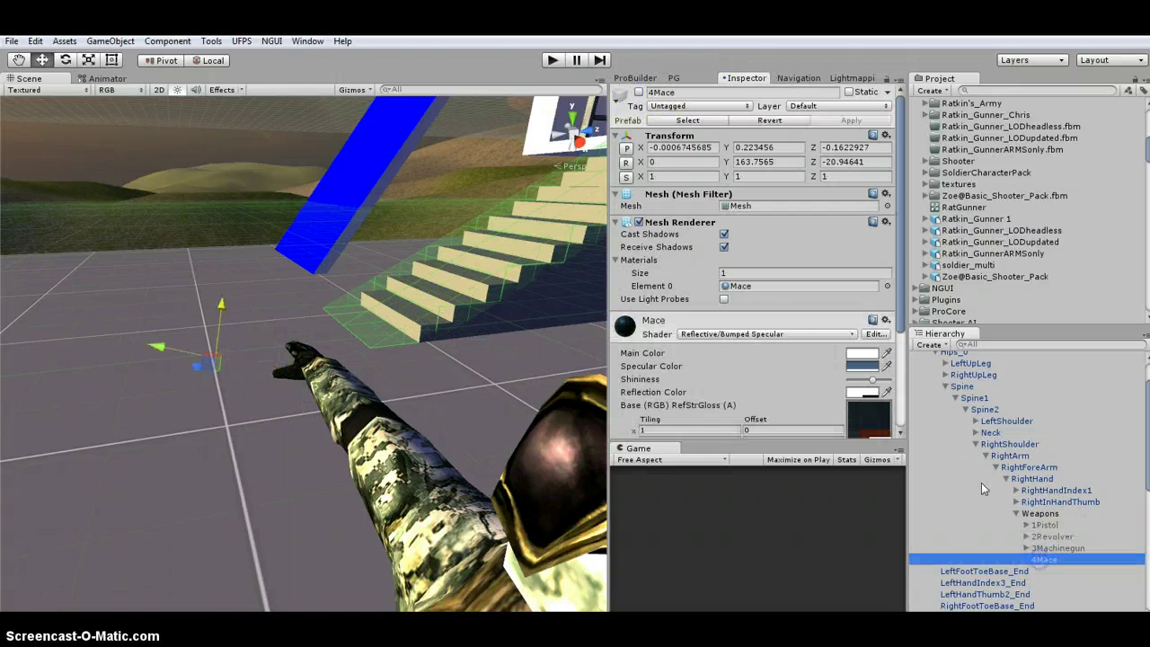
left_click(639, 93)
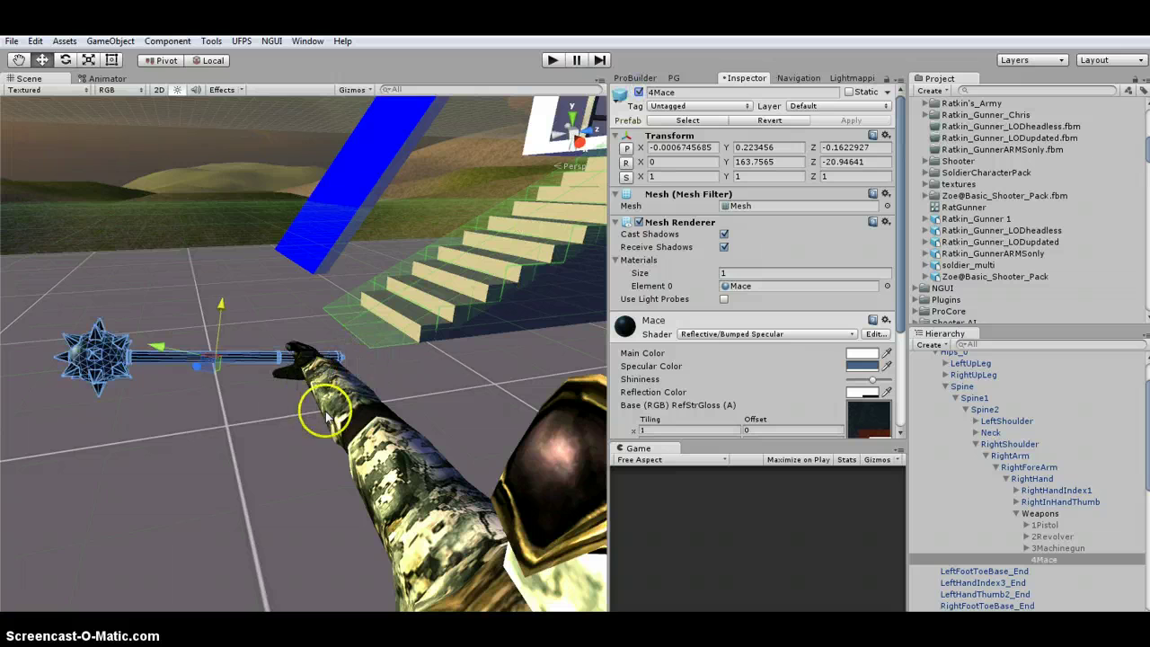
right_click_drag(328, 418, 336, 353)
scroll(280, 343, "down", 3)
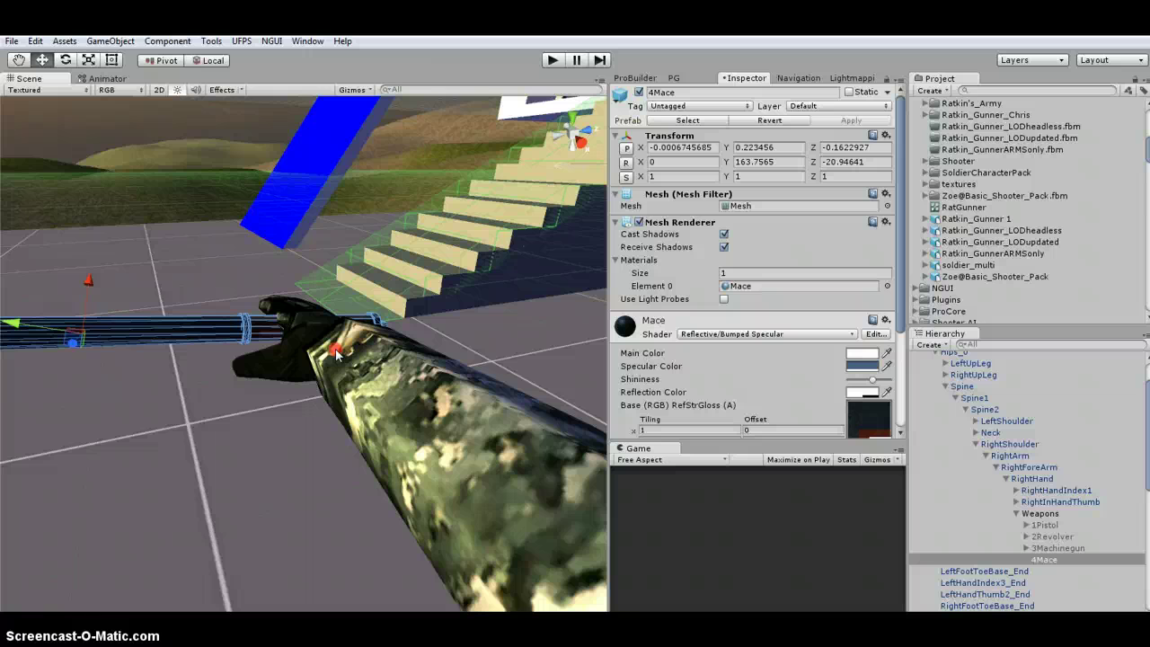
left_click_drag(88, 276, 84, 283)
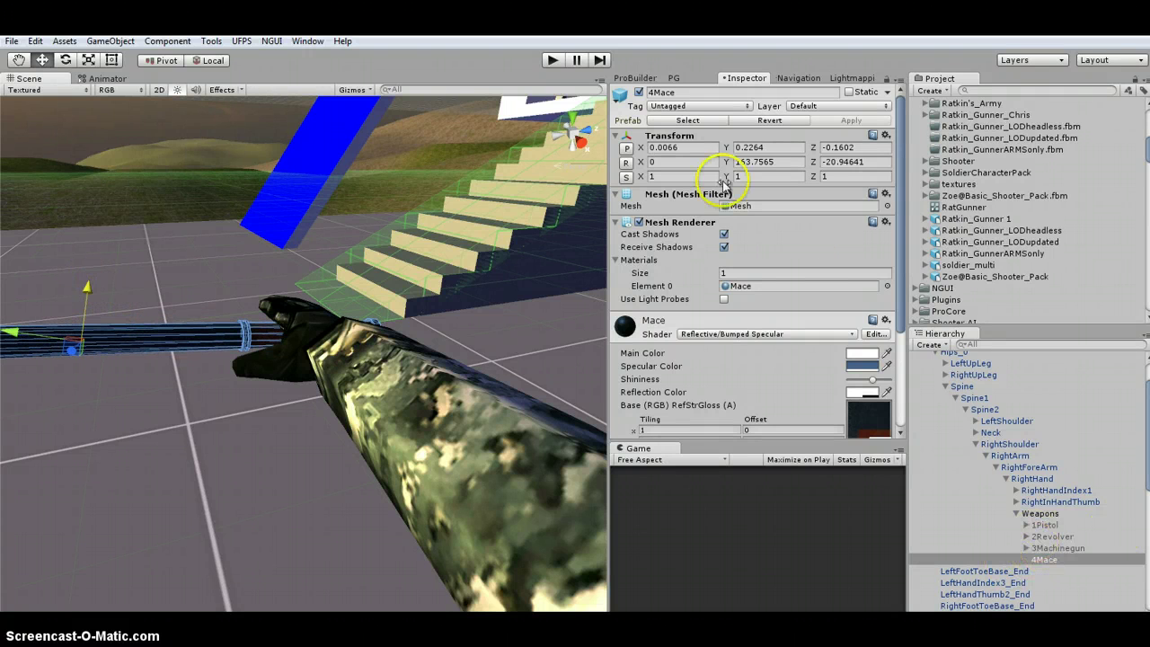
left_click(639, 92)
Activate 3Machinegun and move it so its grip meets the hand, at about X 0.0369, Y 0.0283, Z -0.0952
left_click(1065, 548)
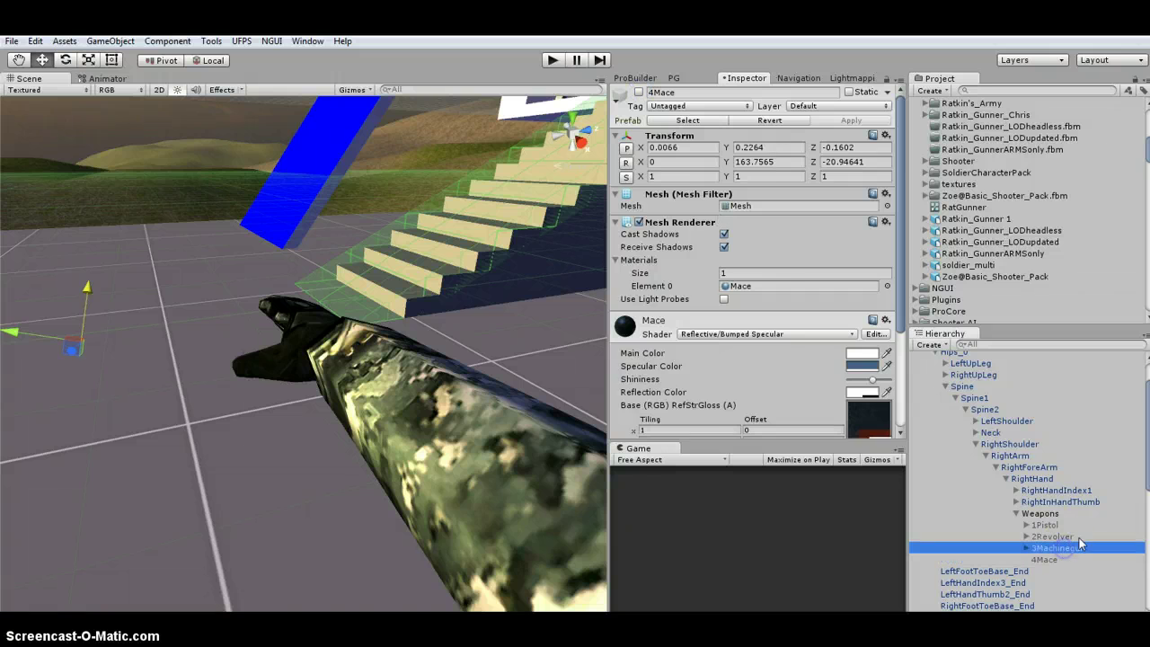
left_click(638, 92)
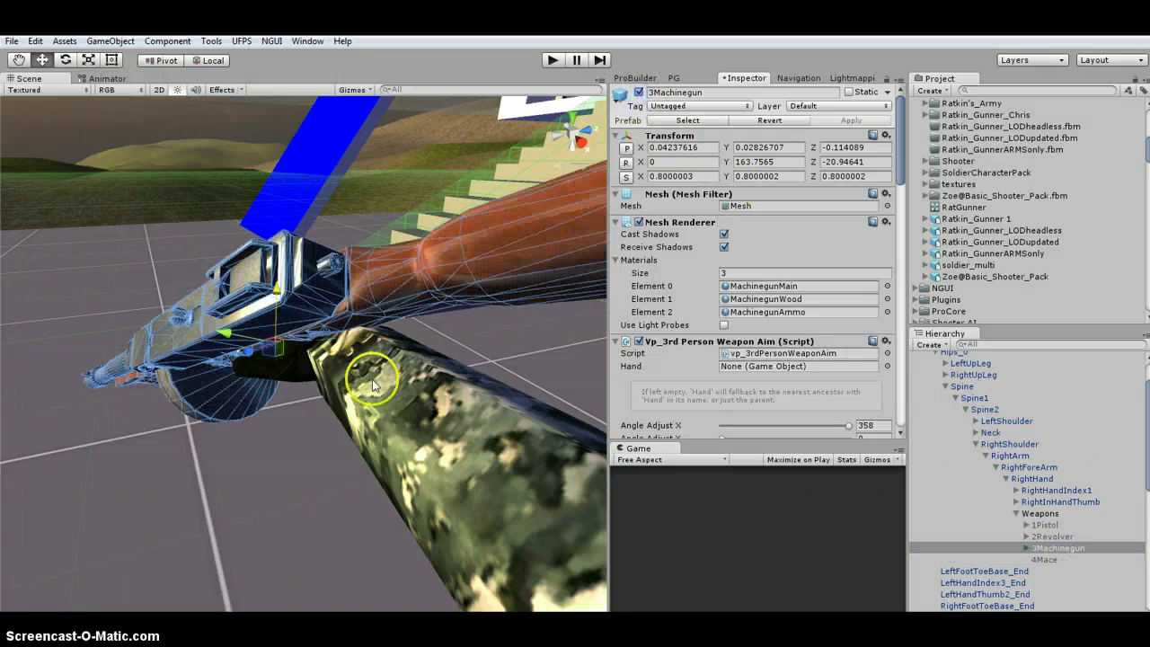
key("f")
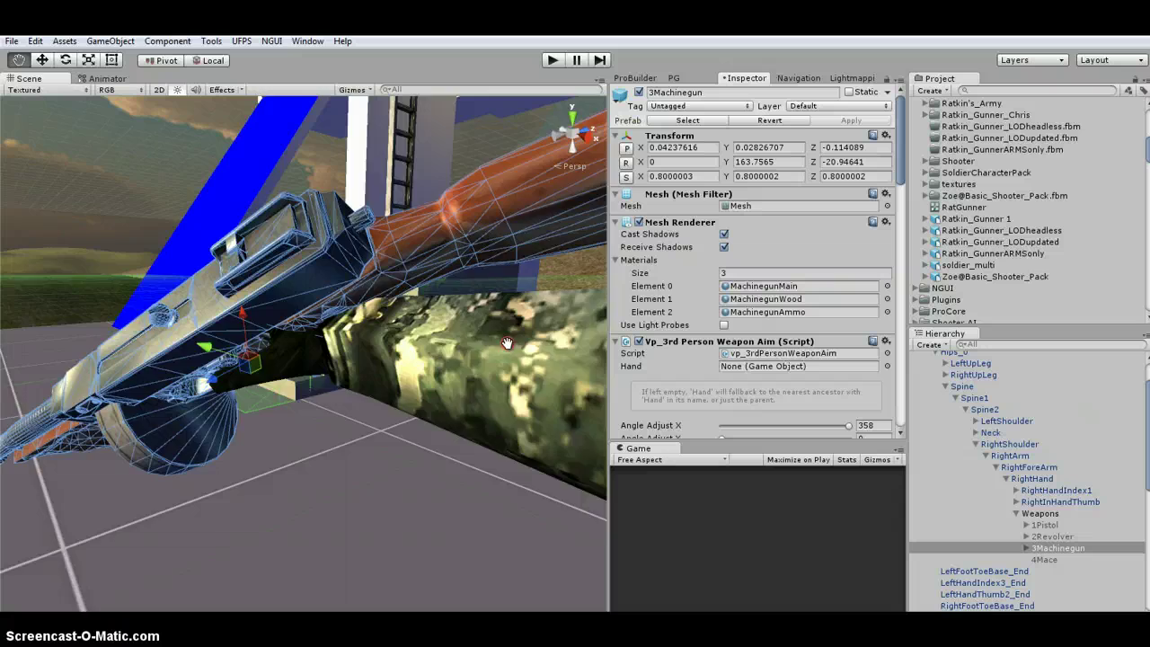
left_click_drag(508, 343, 443, 290, "alt")
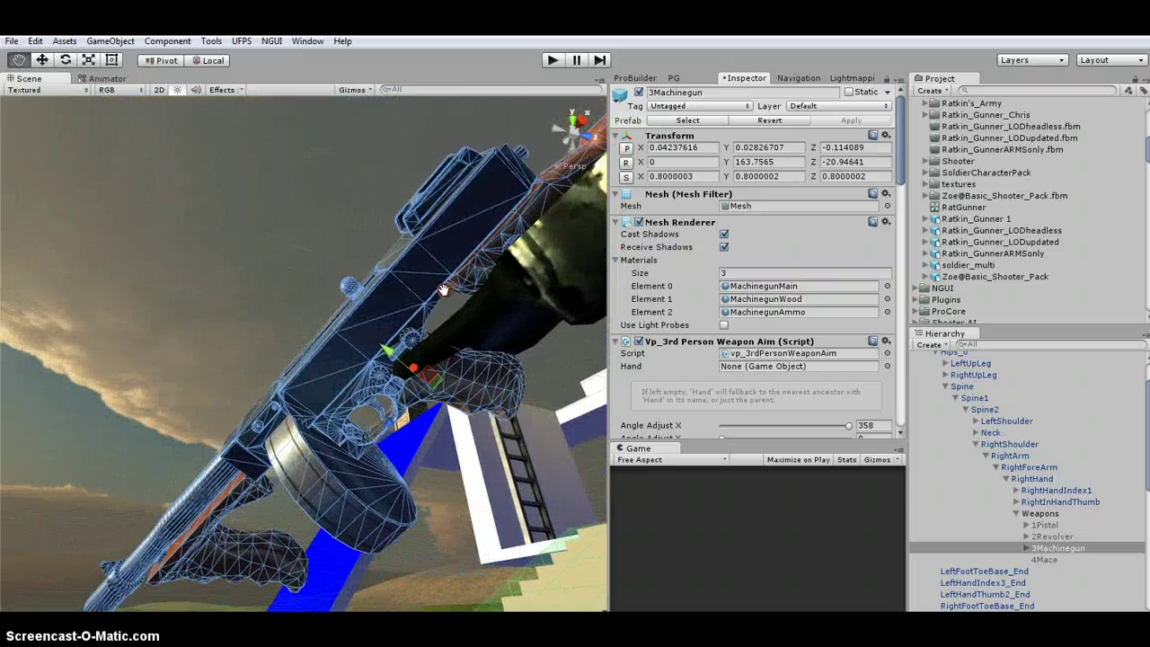
left_click_drag(419, 390, 402, 416)
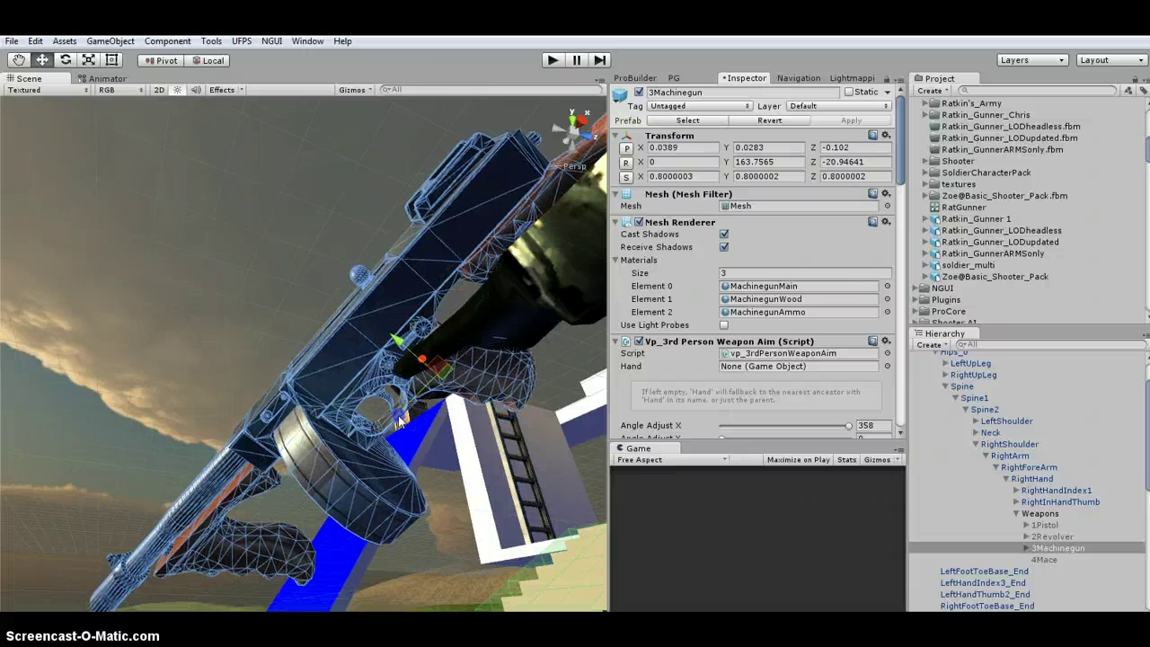
Switch 2Revolver and the other weapons under Weapons back to active and inspect them in the soldier's right hand
left_click(1052, 537)
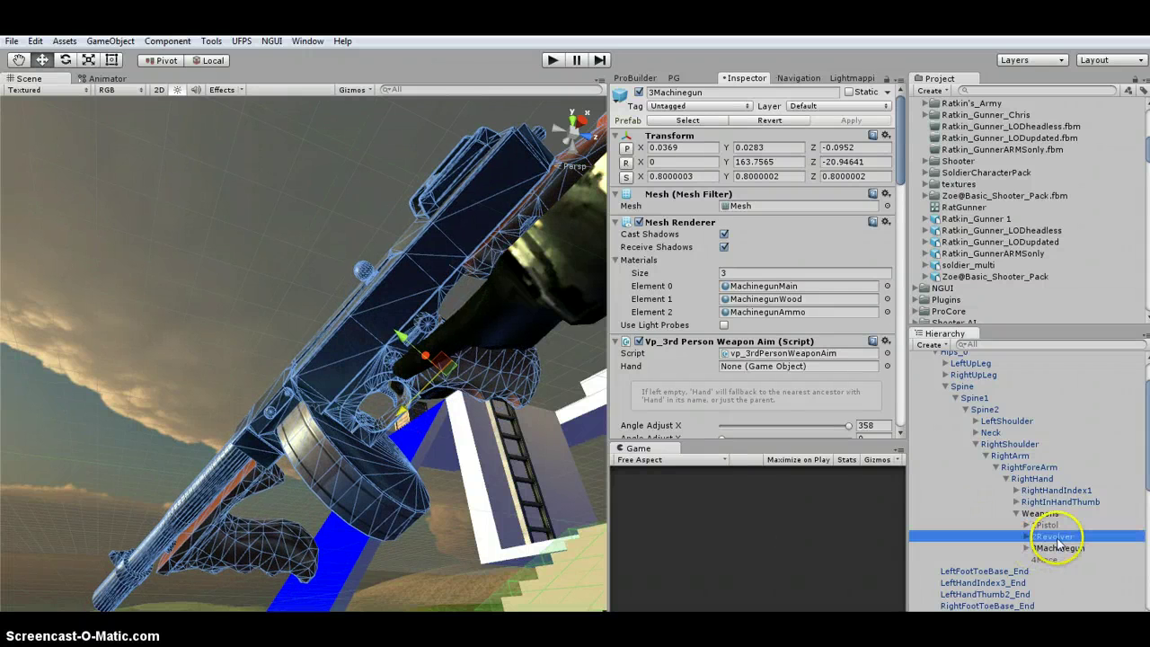
left_click(1052, 548)
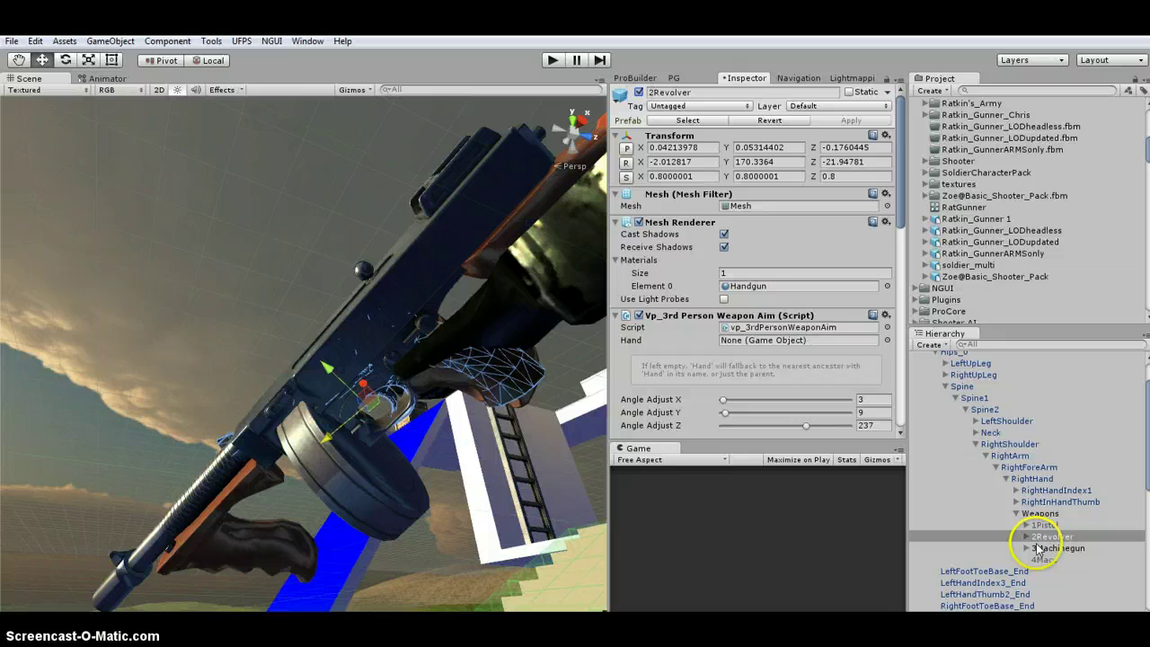
left_click(639, 93)
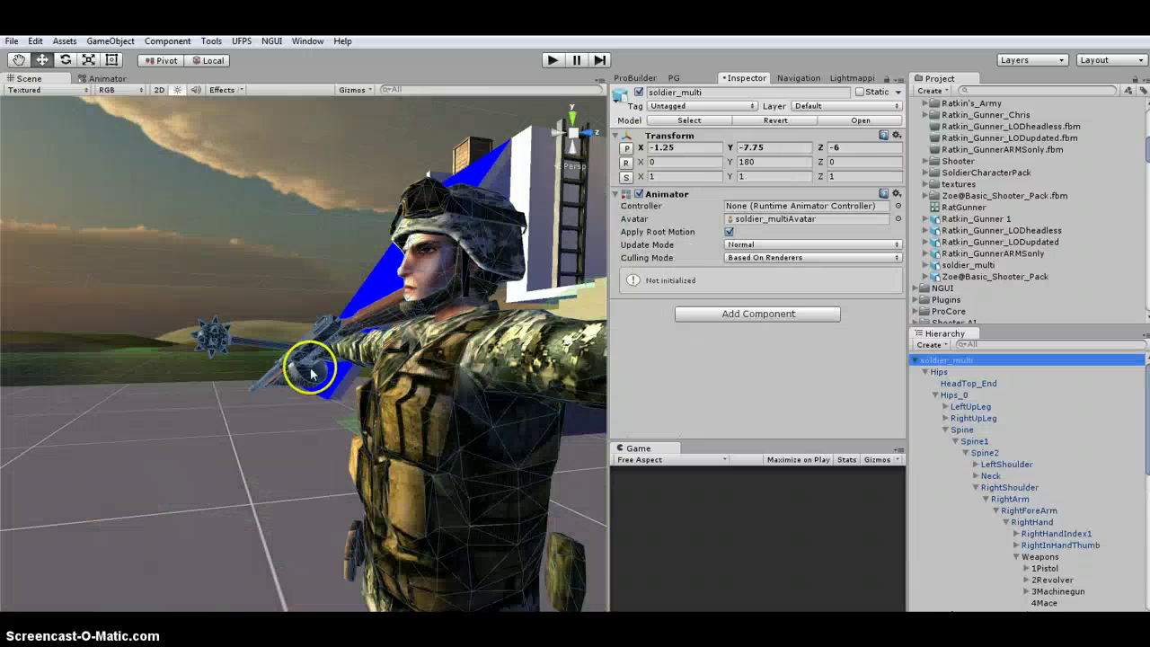
scroll(309, 372, "up", 5)
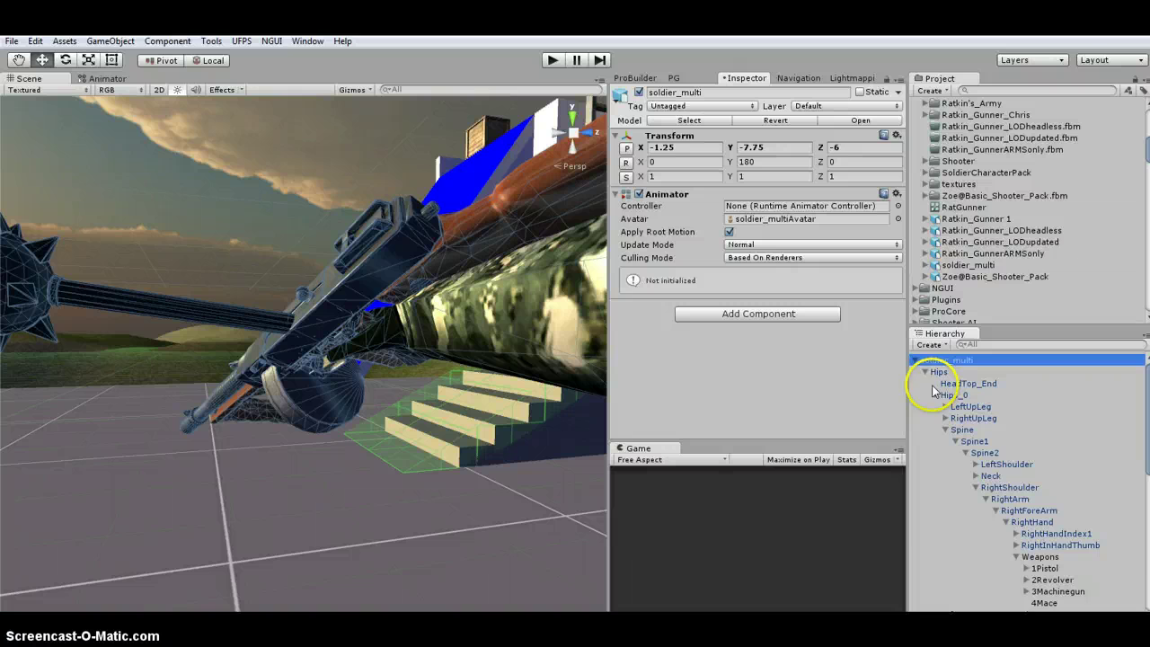
Duplicate soldier_multi in the hierarchy and rename the copy MaceSoldier
left_click(916, 360)
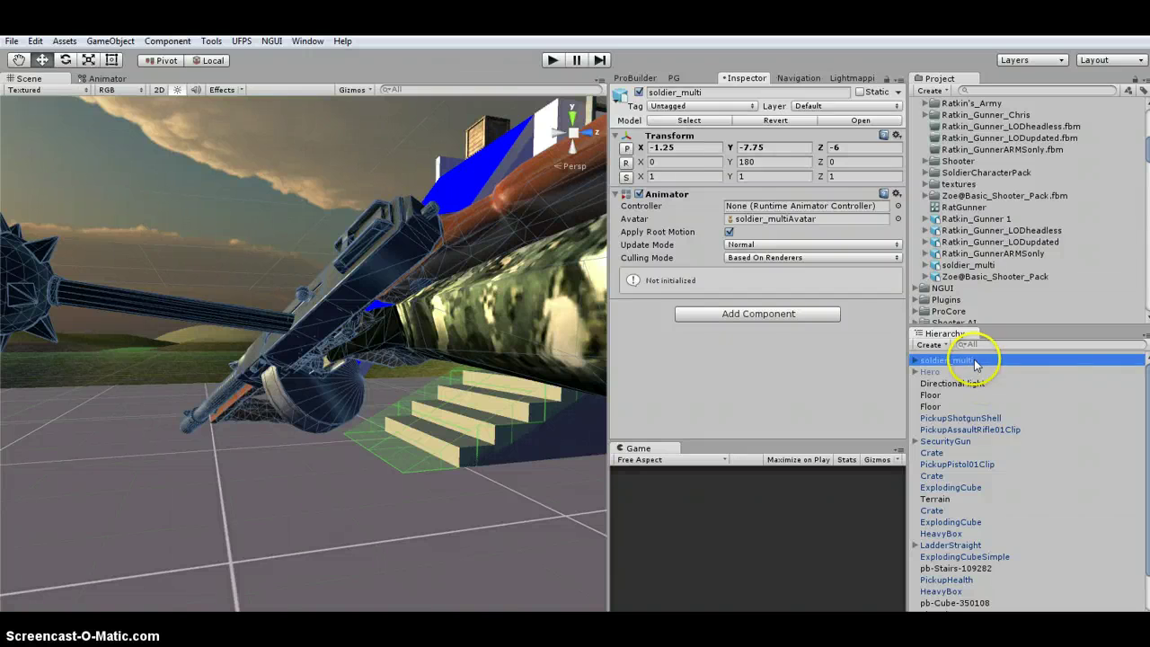
right_click(968, 360)
left_click(1012, 422)
scroll(993, 409, "down", 3)
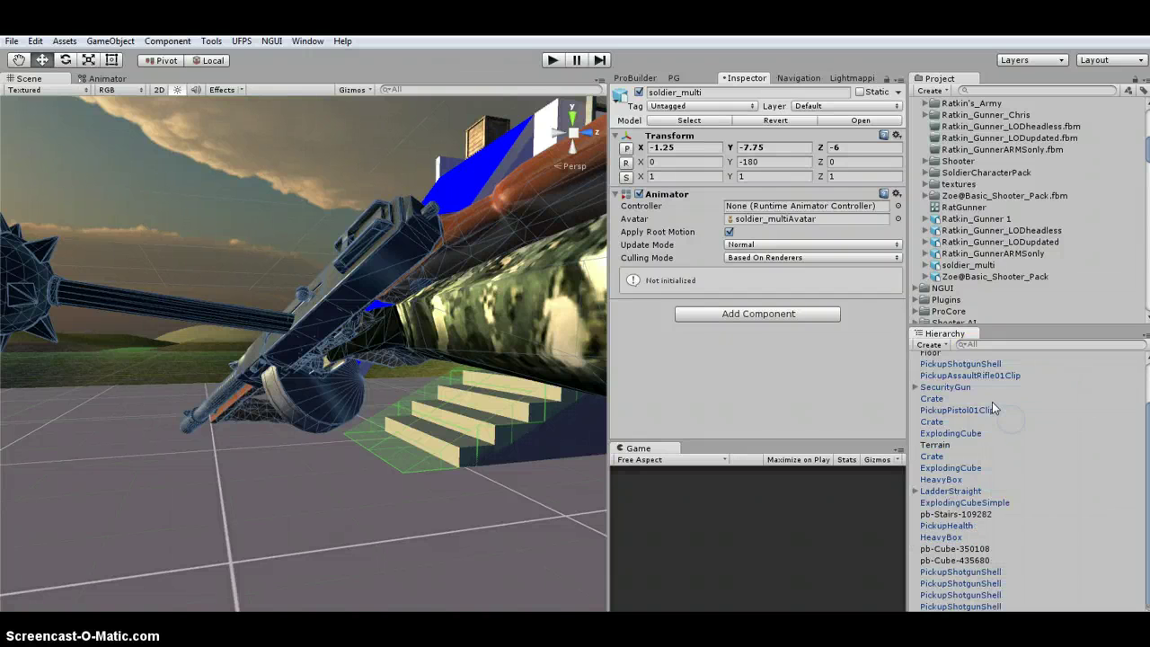
scroll(988, 416, "down", 1)
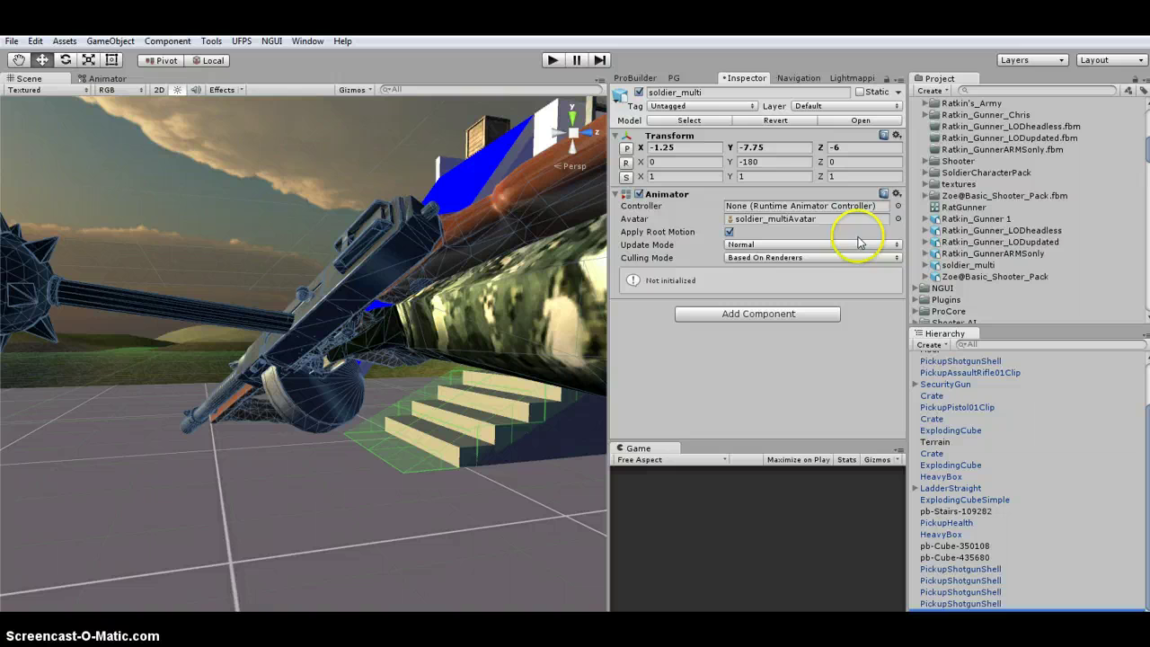
left_click(729, 92)
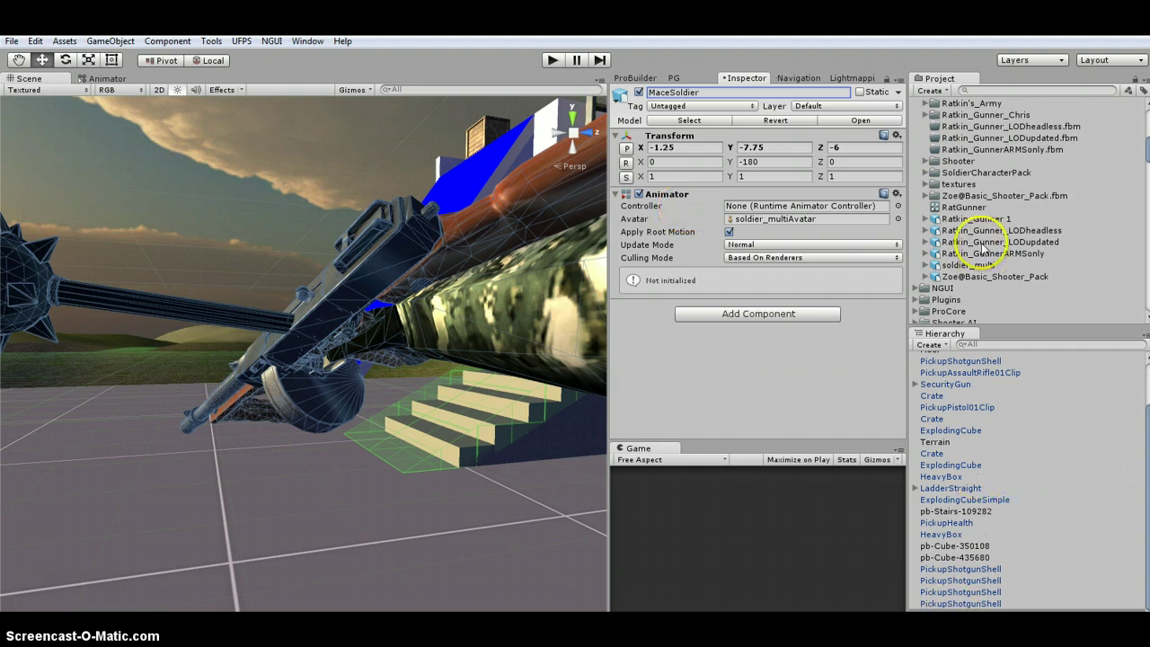
Save MaceSoldier as a prefab in the project's Weapons folder
scroll(984, 242, "up", 3)
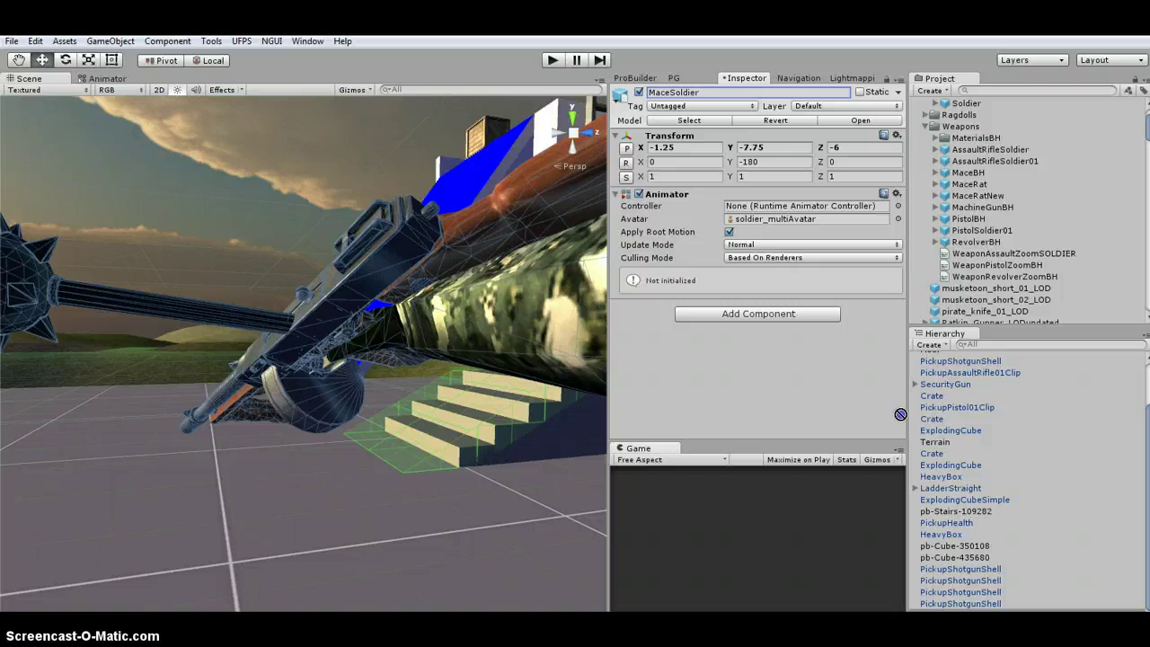
left_click(969, 128)
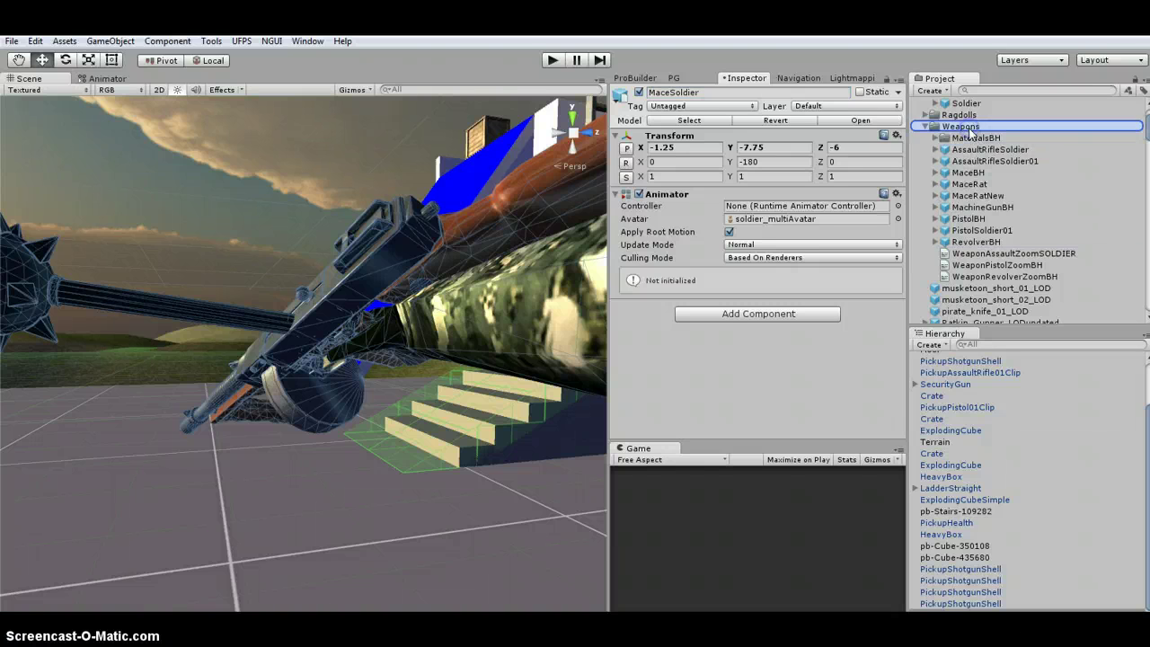
left_click_drag(971, 133, 970, 134)
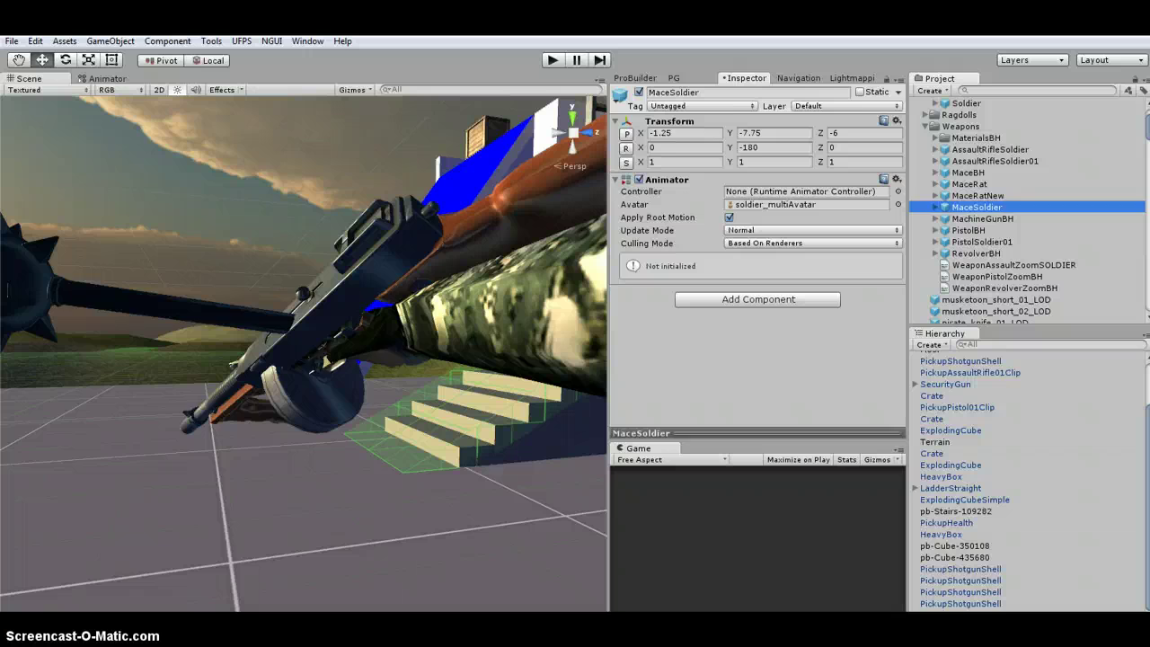
scroll(968, 474, "up", 2)
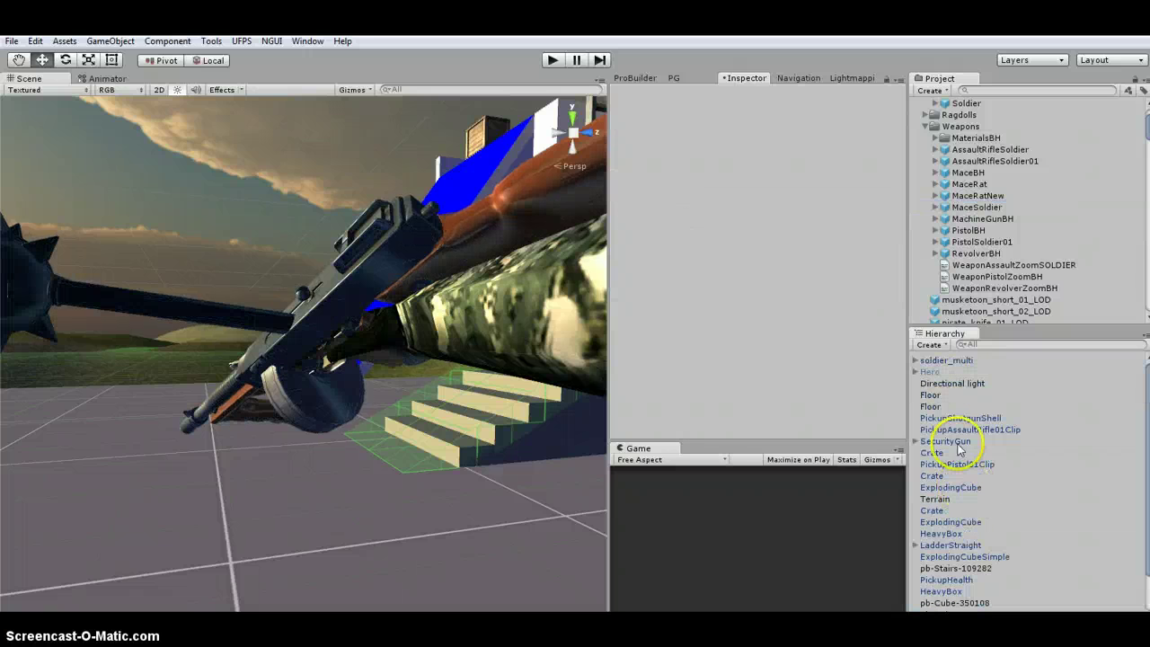
Open the Ragdoll wizard for soldier_multi and move its window over the scene view
left_click(943, 360)
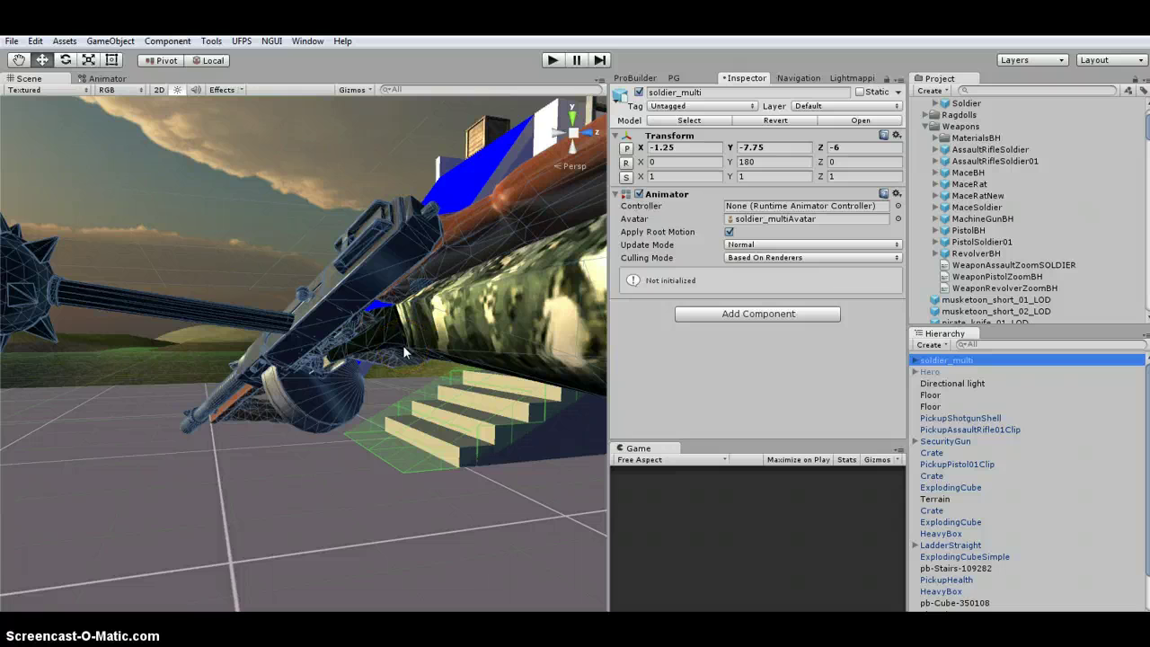
scroll(405, 353, "down", 5)
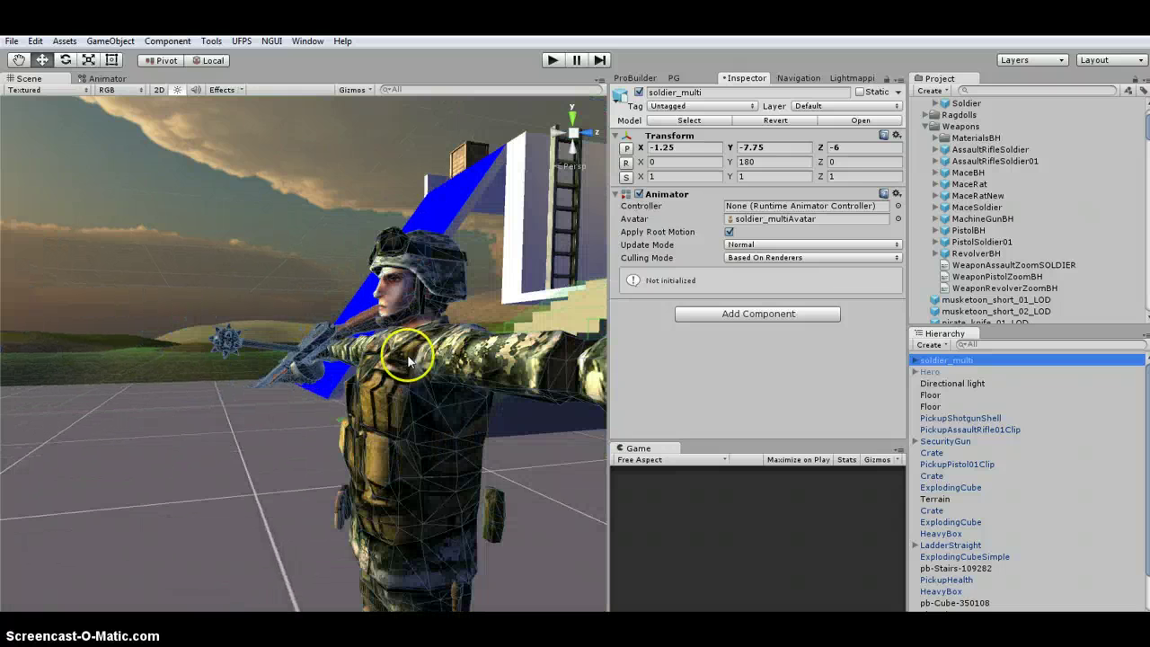
left_click(915, 361, "alt")
left_click(915, 361)
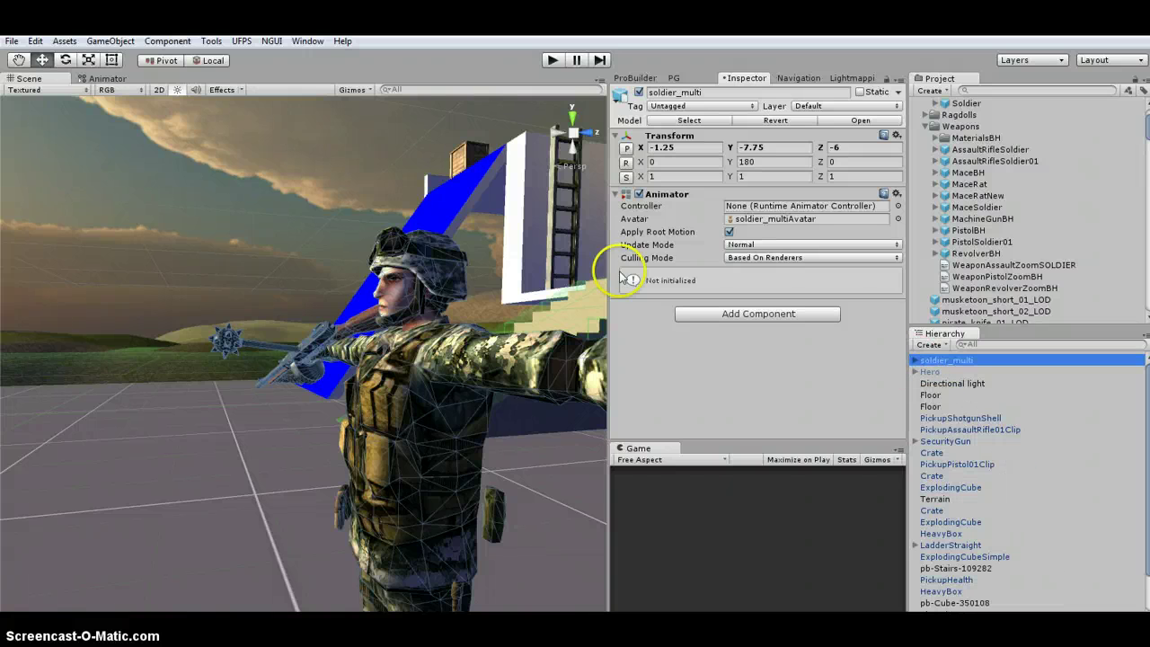
left_click(111, 41)
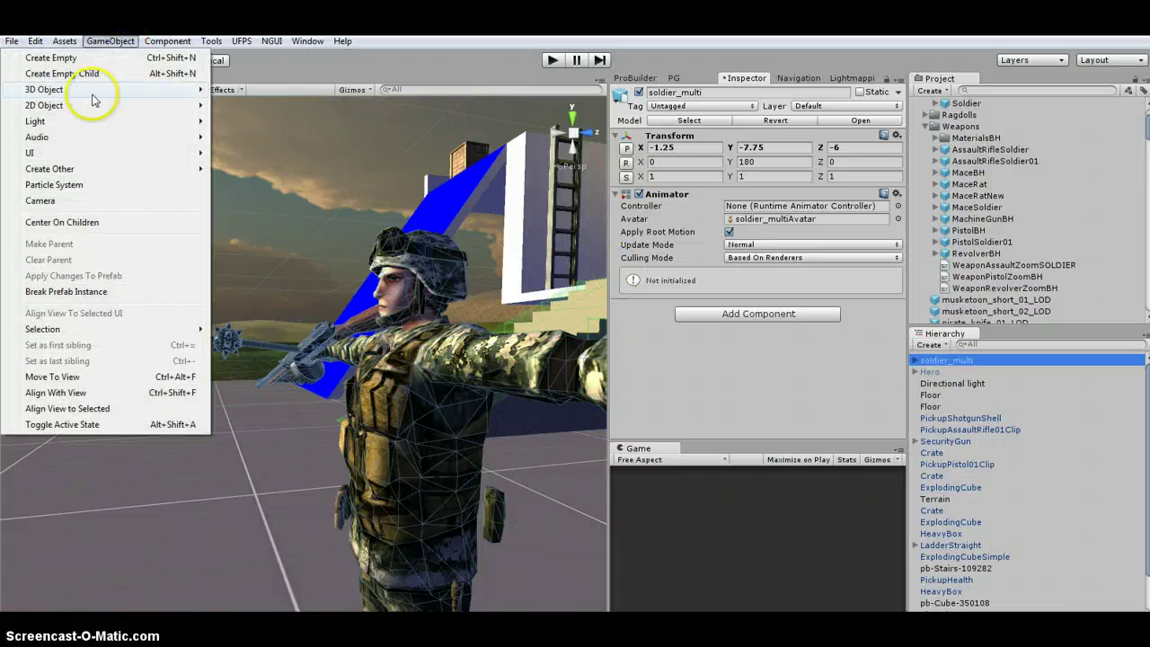
mouse_move(94, 99)
left_click(252, 189)
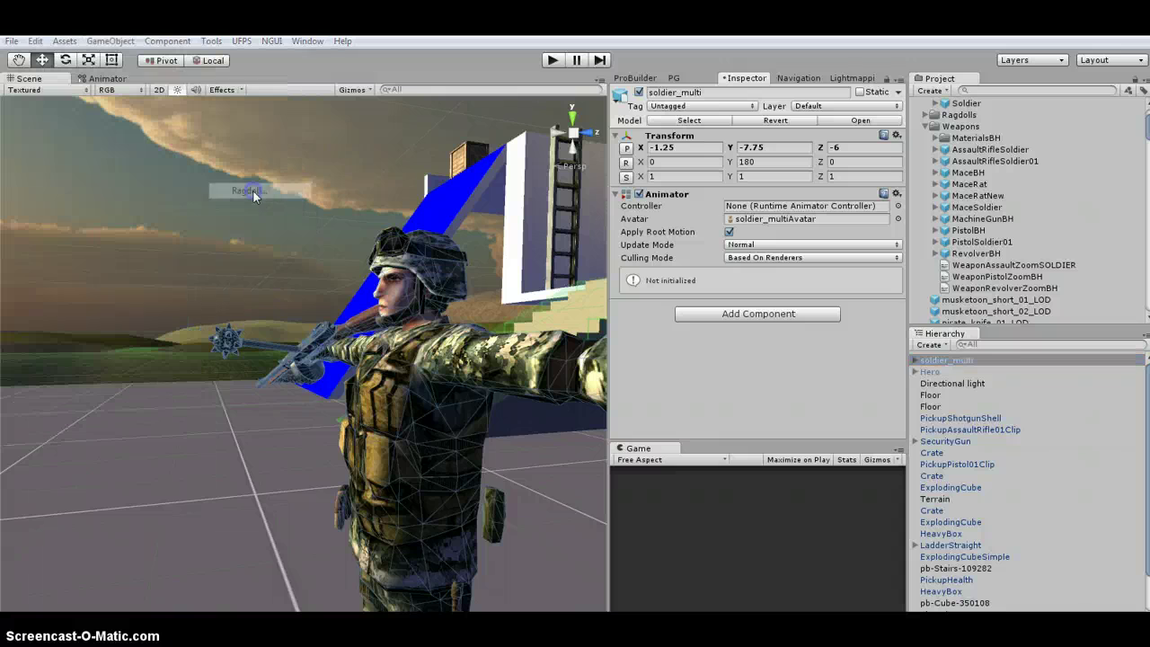
left_click_drag(782, 134, 348, 133)
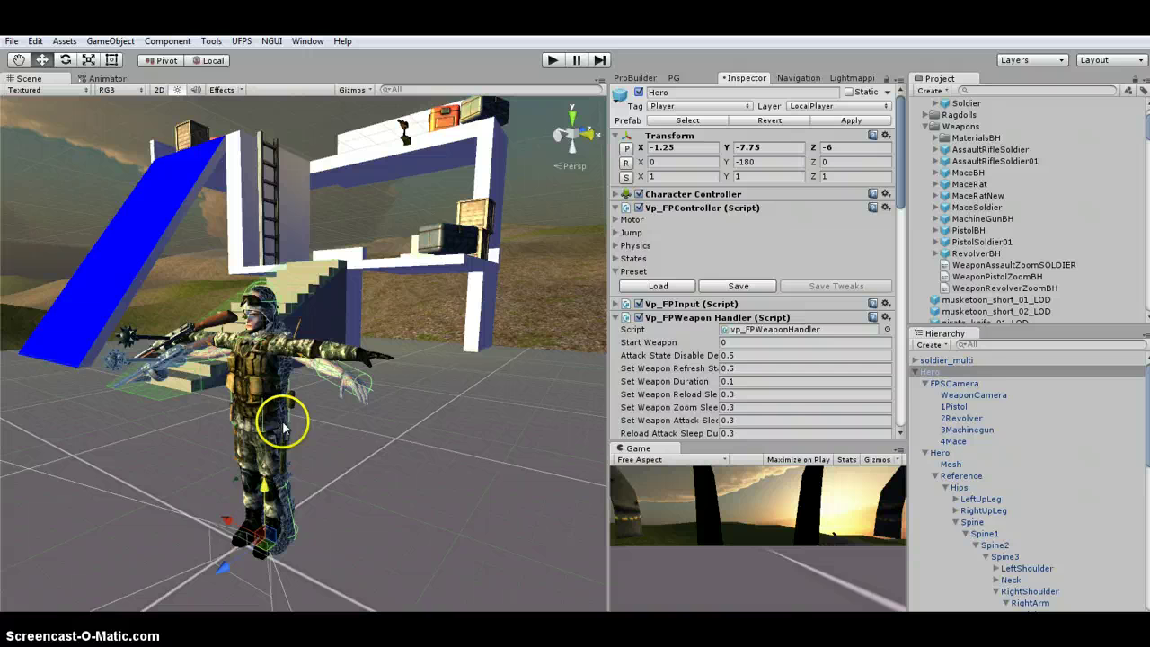
Make soldier_multi a child of the main Hero object and deactivate the old Hero body nested beneath it
left_click(958, 361)
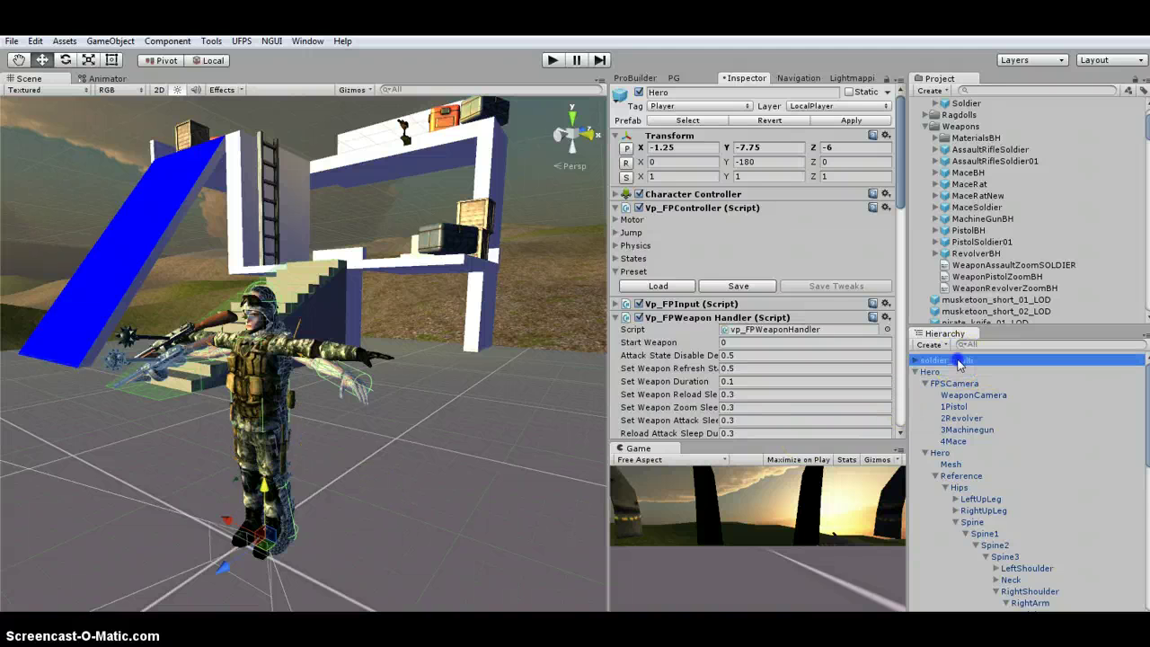
left_click_drag(951, 362, 934, 379)
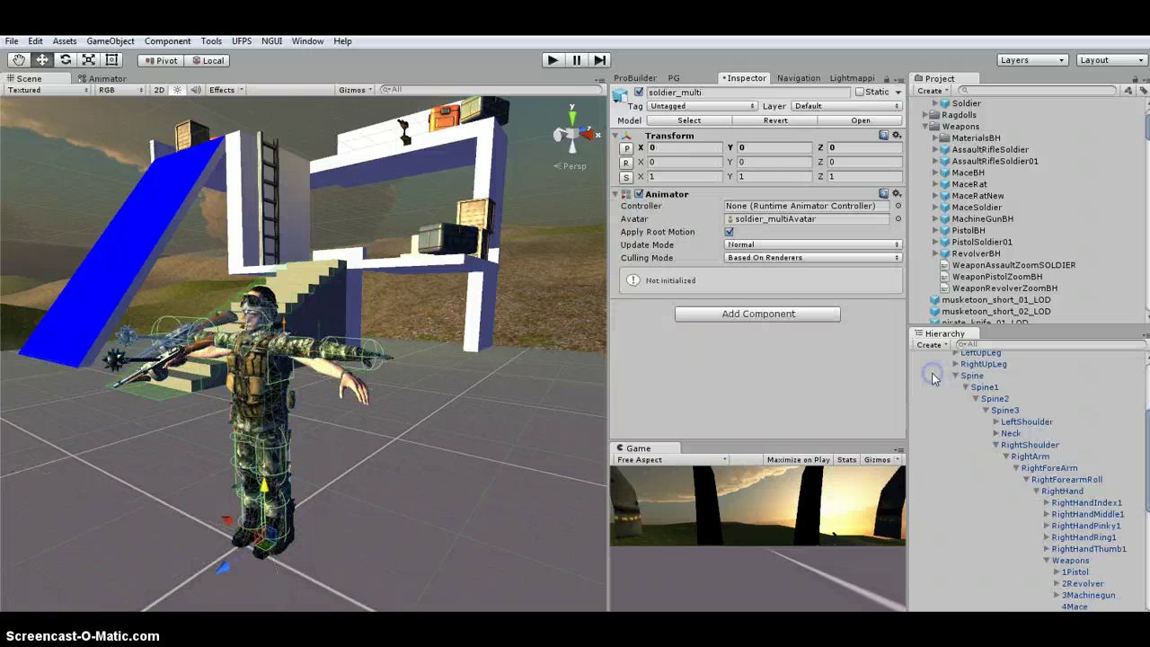
scroll(970, 463, "up", 3)
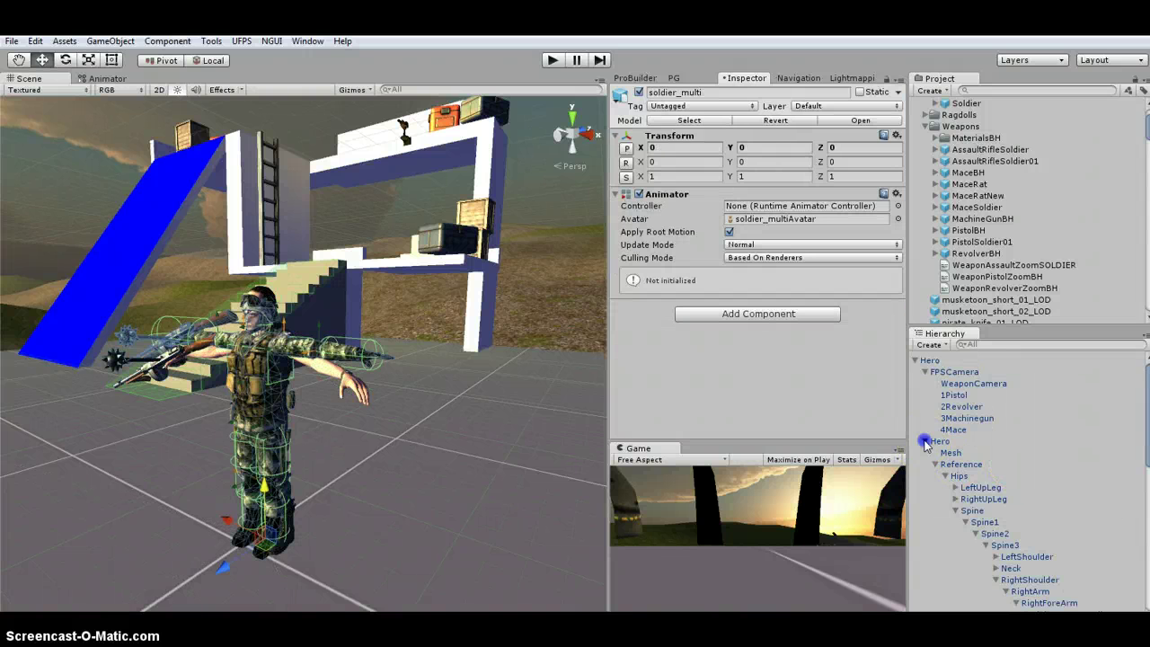
left_click(926, 441)
left_click(938, 441)
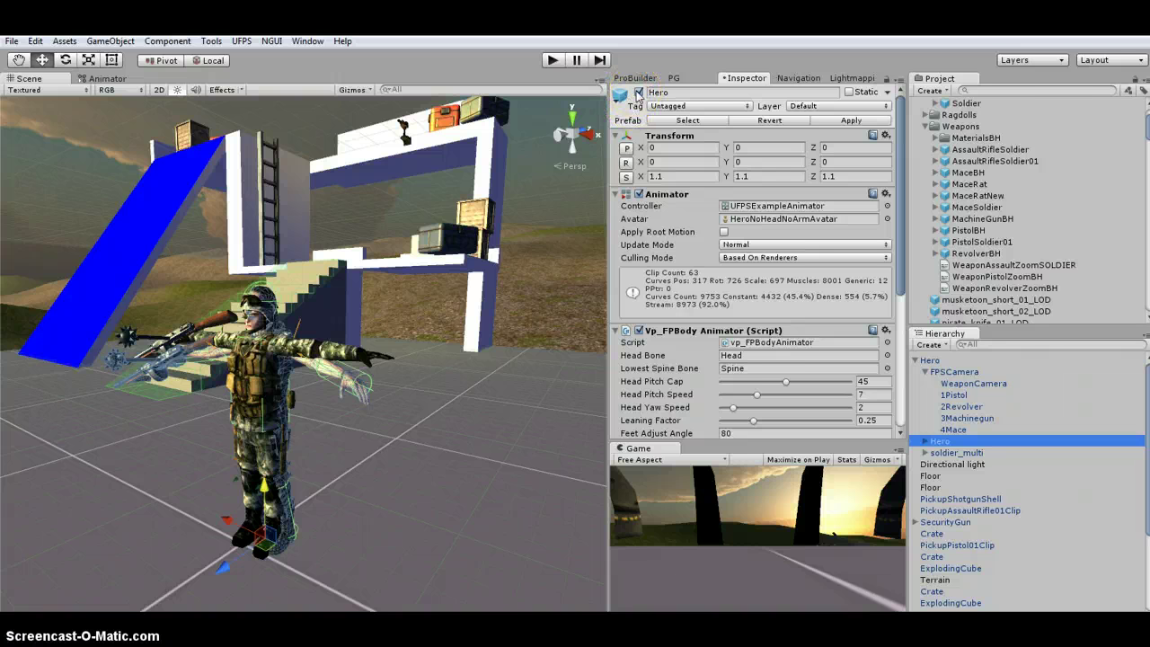
left_click(638, 93)
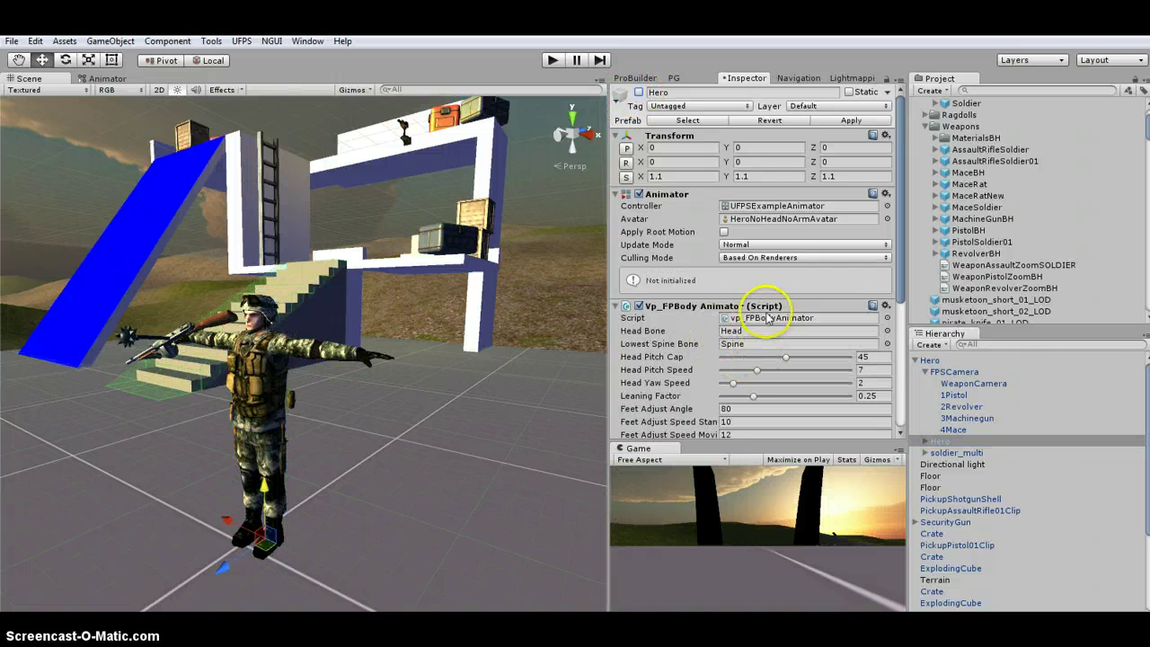
Review the old Hero body's Animator, Vp_FPBody Animator and Vp_Ragdoll Handler settings and select soldier_multi
scroll(764, 325, "down", 3)
scroll(763, 325, "down", 2)
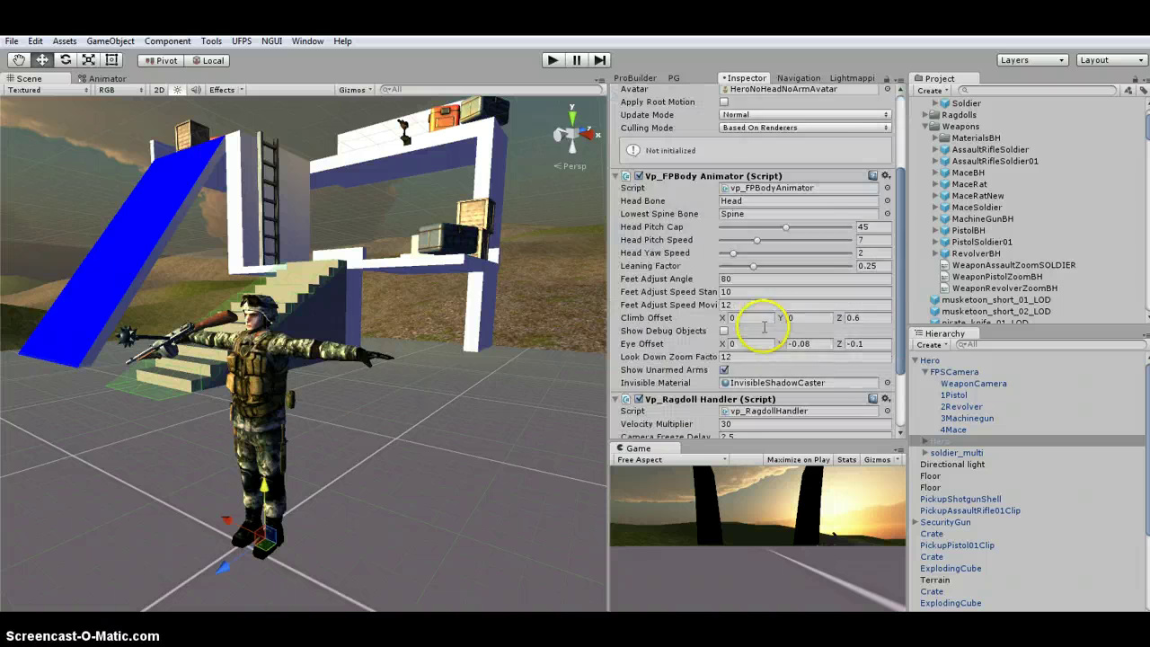
scroll(759, 321, "up", 5)
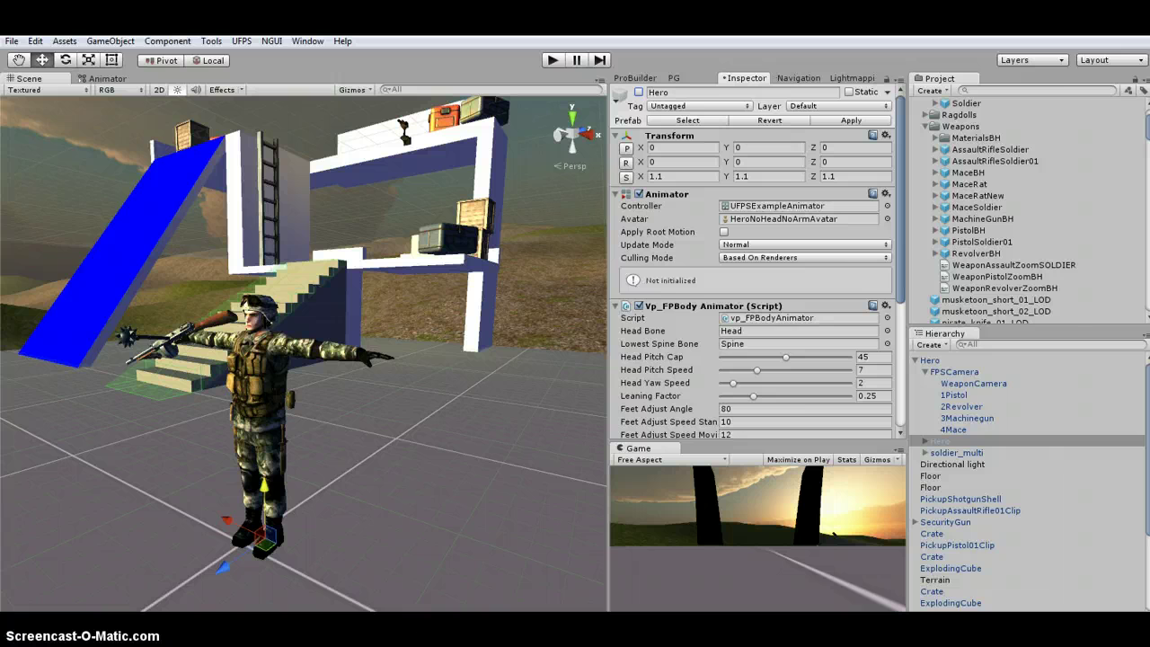
left_click(963, 454)
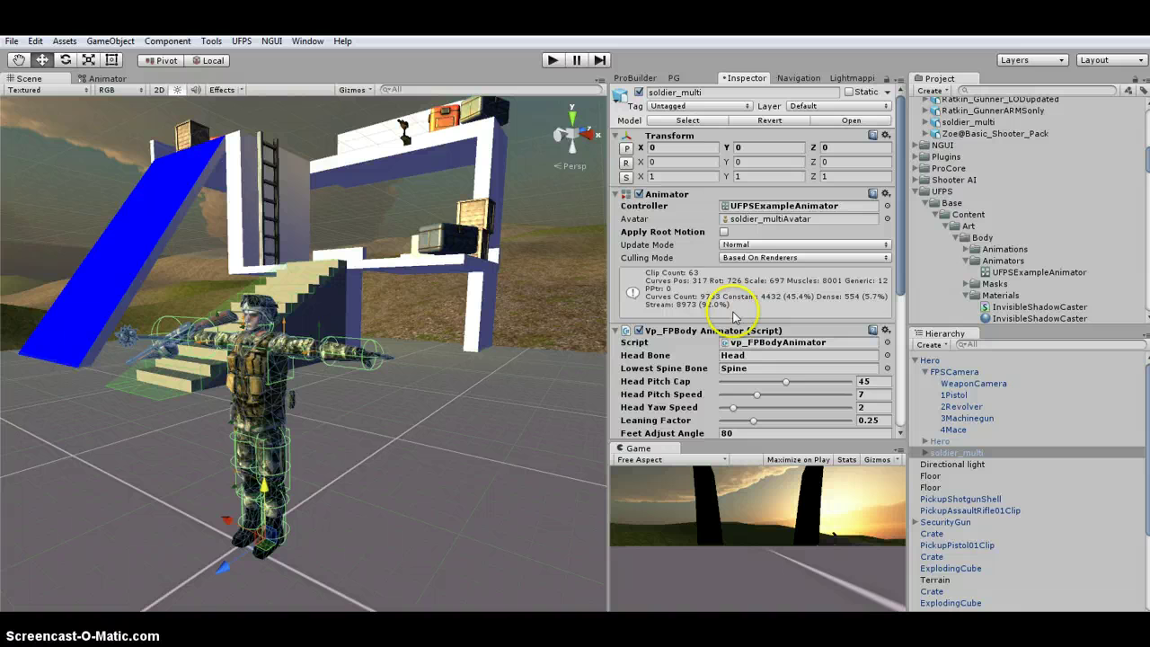
Assign the 1Pistol in soldier_multi's right-hand Weapons group as the 3rd Person Weapon of the FPSCamera's 1Pistol
left_click(953, 395)
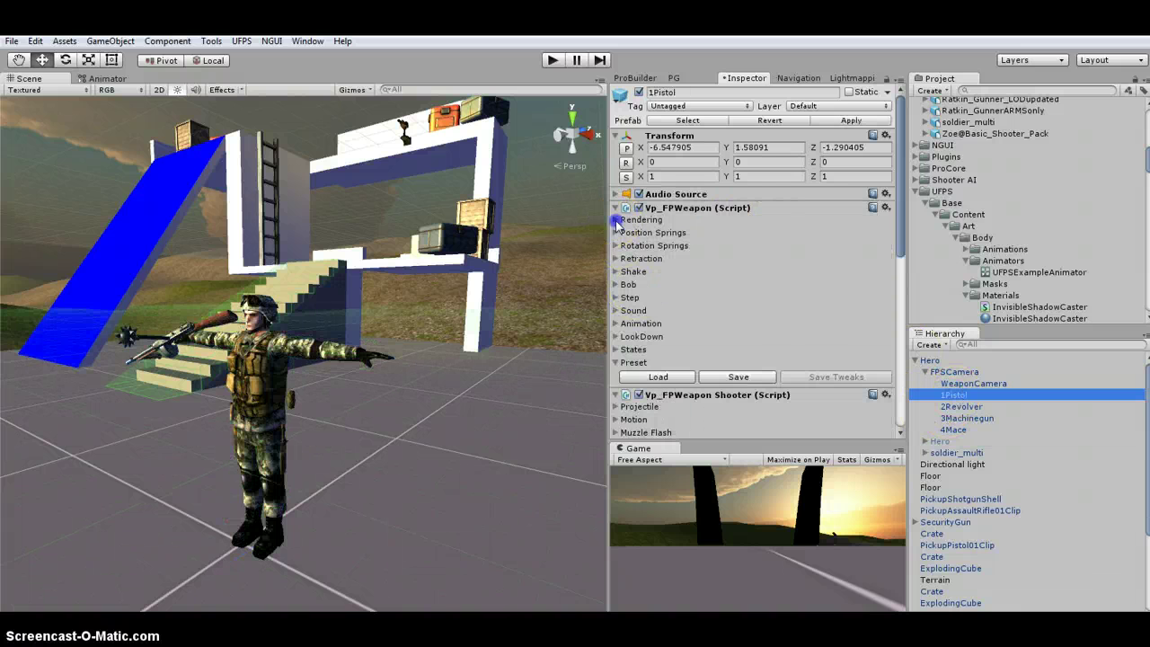
left_click(617, 221)
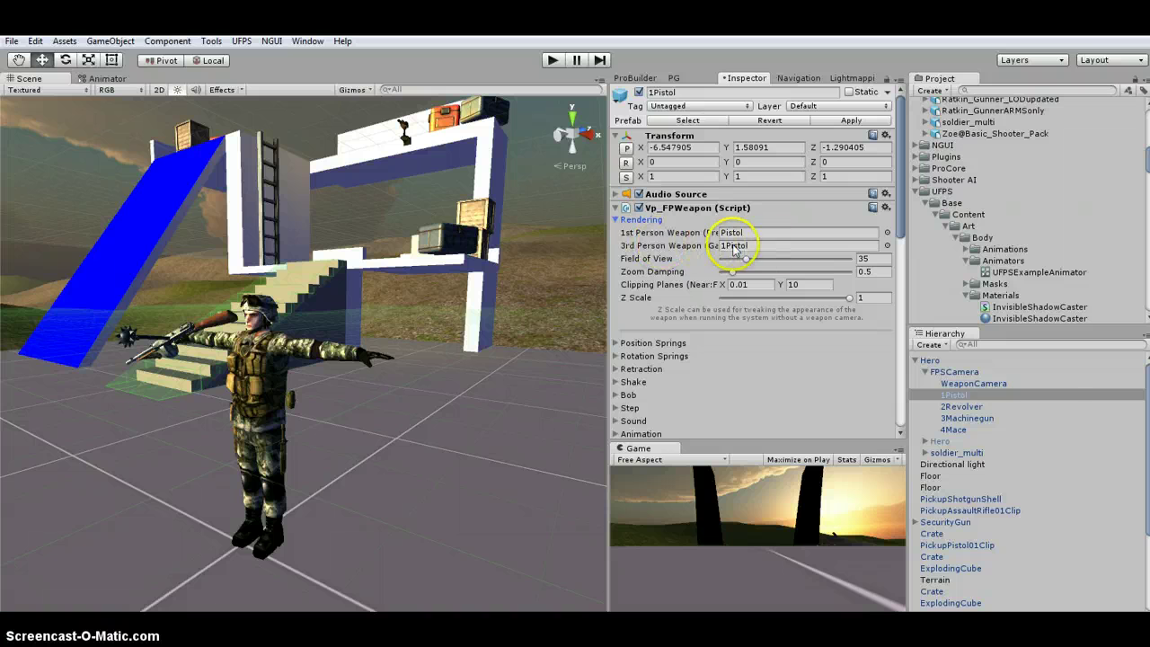
left_click(926, 453)
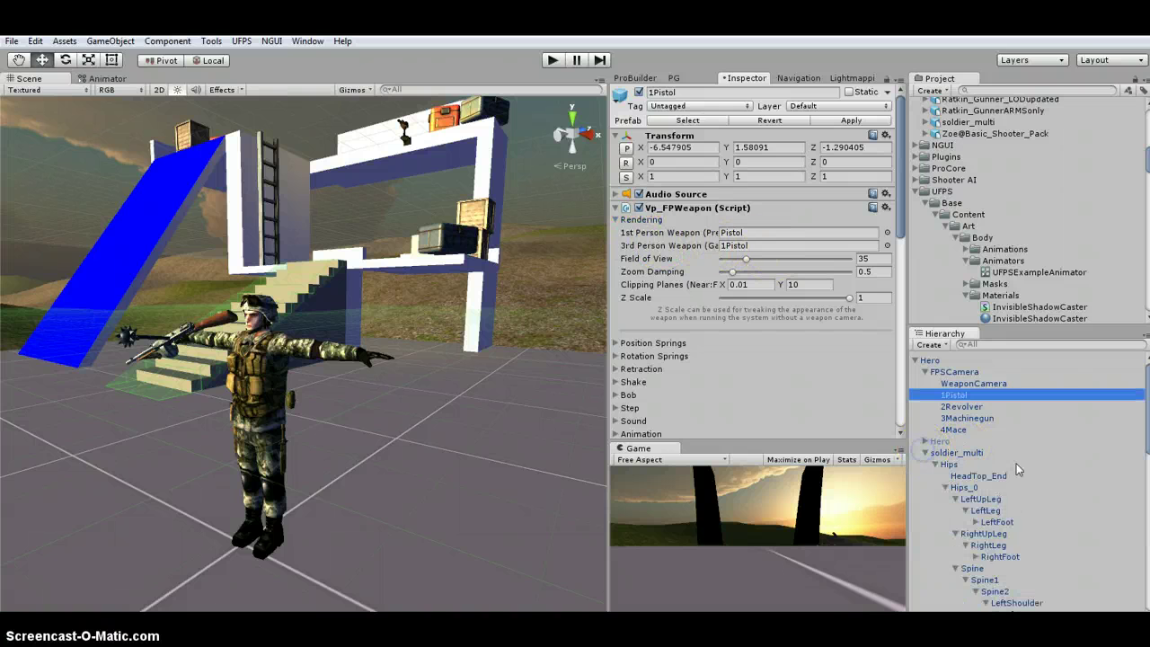
left_click(955, 499)
left_click(955, 511)
scroll(1006, 548, "down", 3)
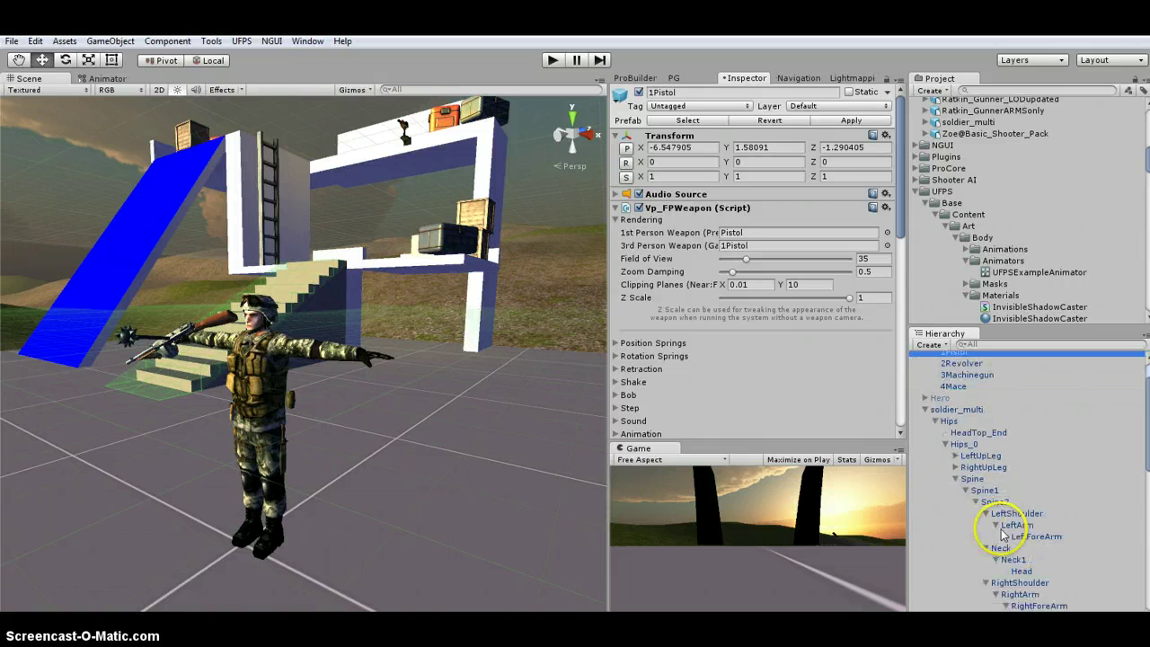
left_click(986, 469)
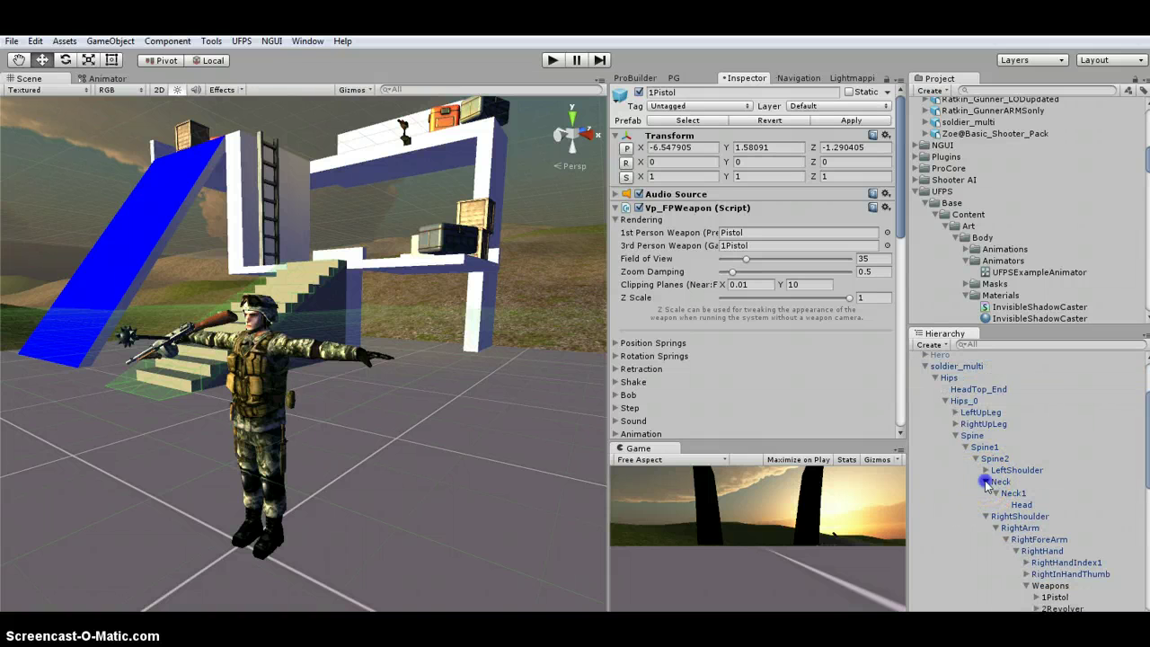
left_click(986, 481)
scroll(979, 449, "down", 3)
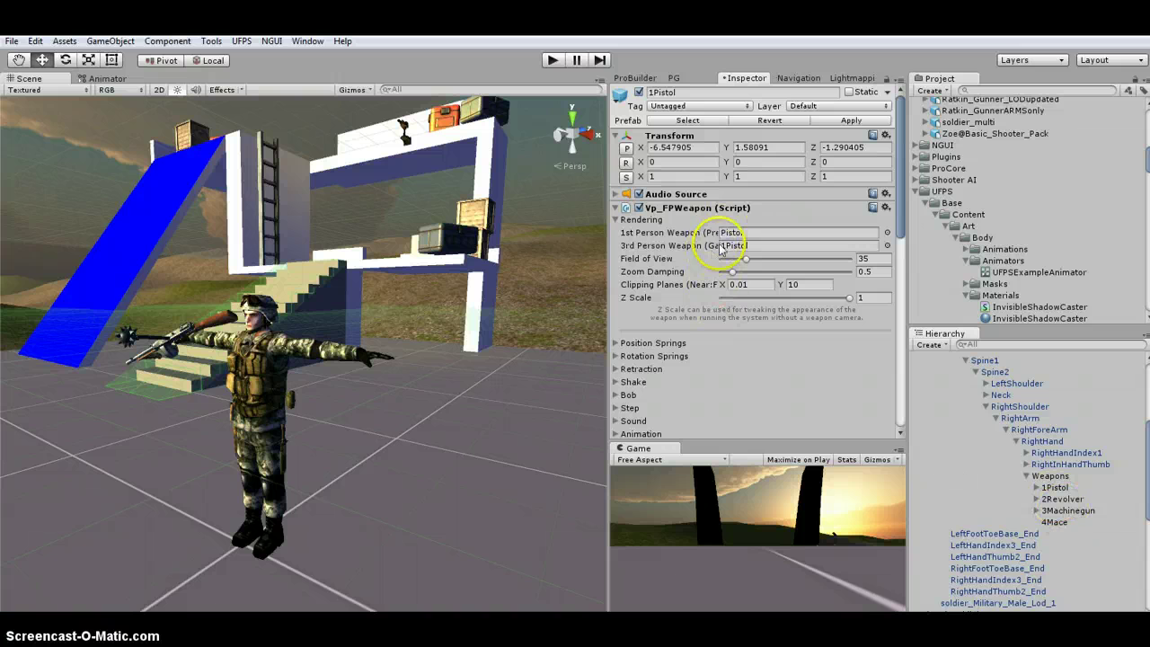
left_click_drag(1063, 490, 730, 252)
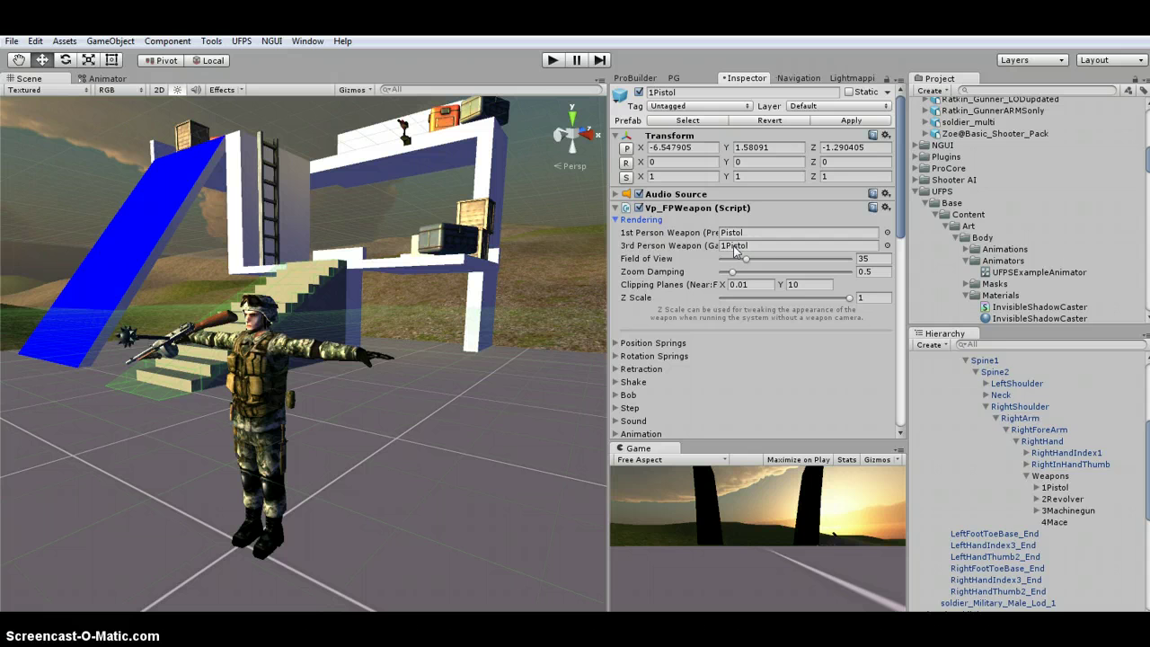
Set the 3rd Person Weapon of the FPSCamera's 2Revolver to the 2Revolver in the soldier's right hand
scroll(1030, 422, "up", 6)
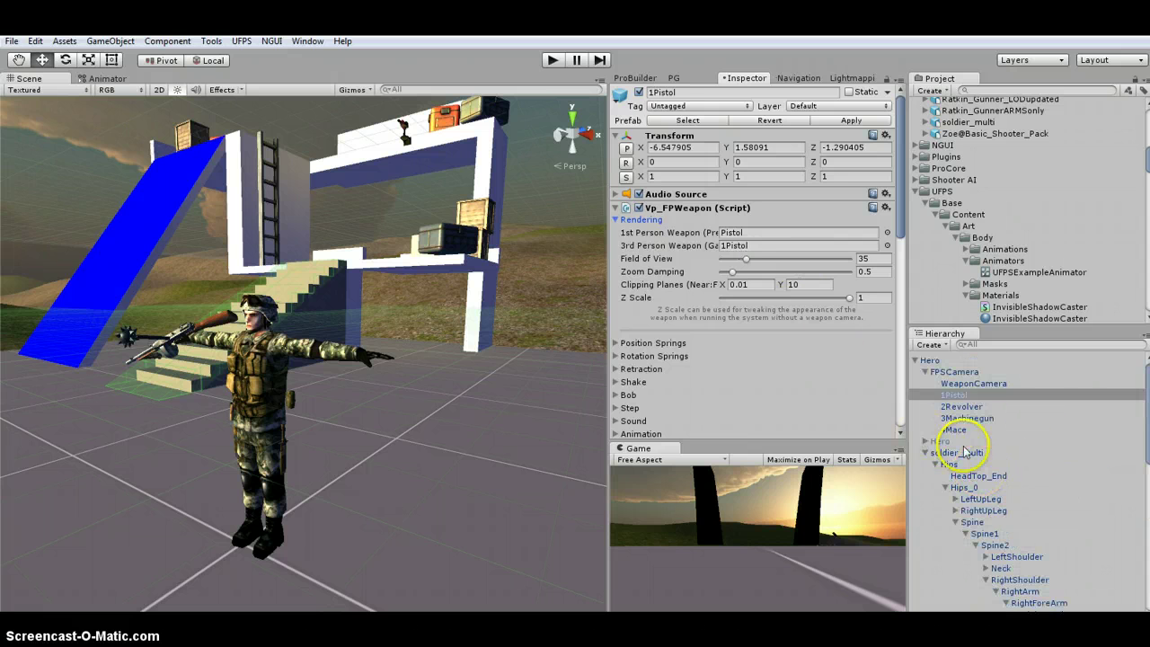
left_click(961, 407)
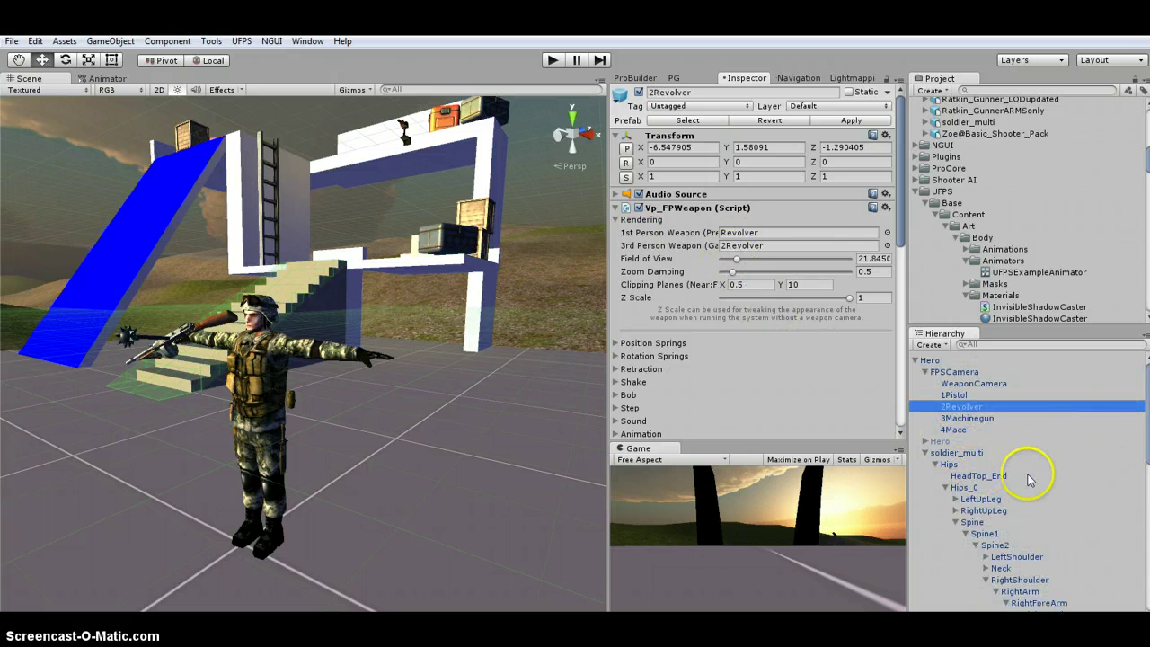
scroll(988, 470, "down", 7)
left_click_drag(1051, 412, 745, 252)
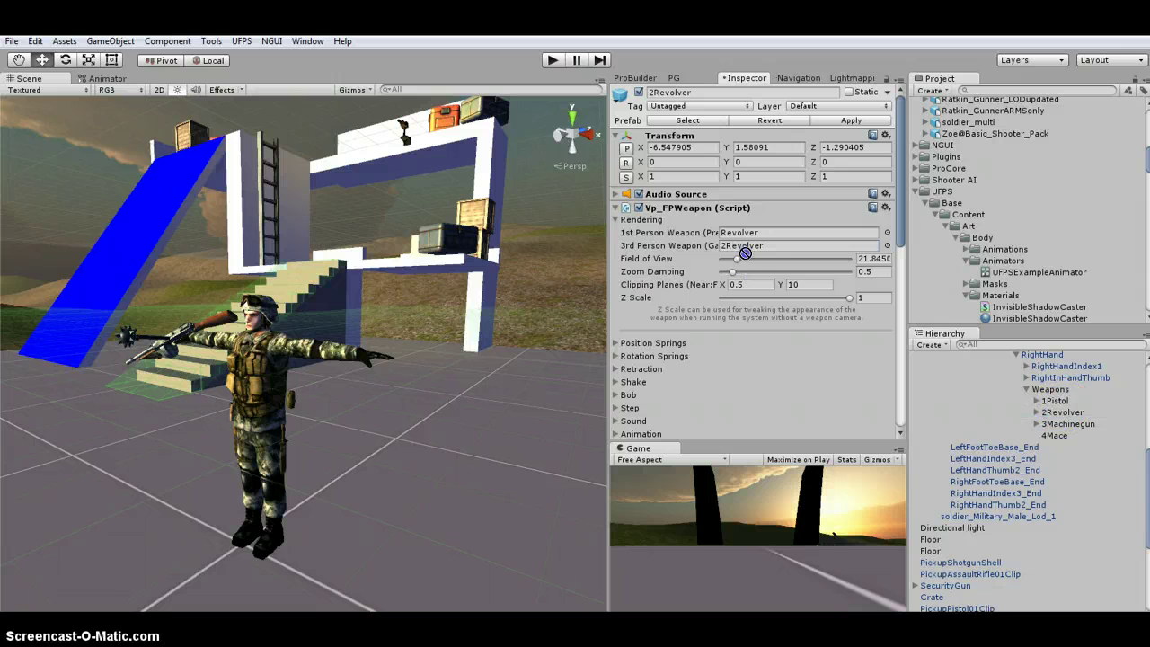
Set the 3rd Person Weapon of the FPSCamera's 3Machinegun to the 3Machinegun in the soldier's right hand
scroll(1042, 424, "up", 7)
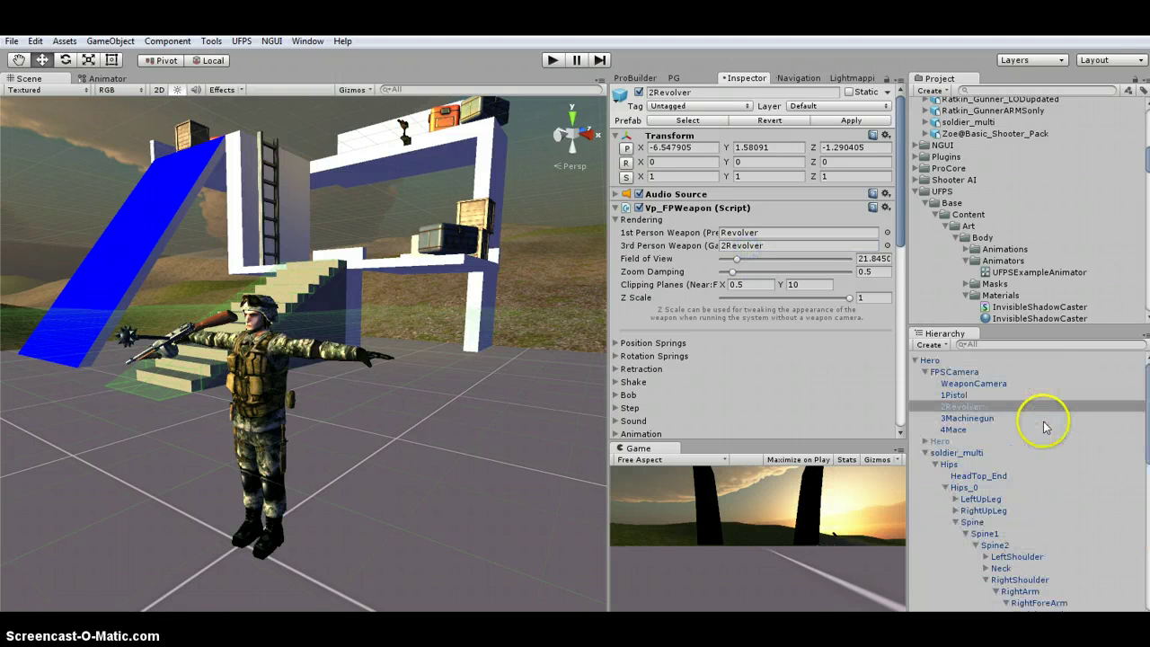
left_click(964, 418)
scroll(1024, 536, "down", 7)
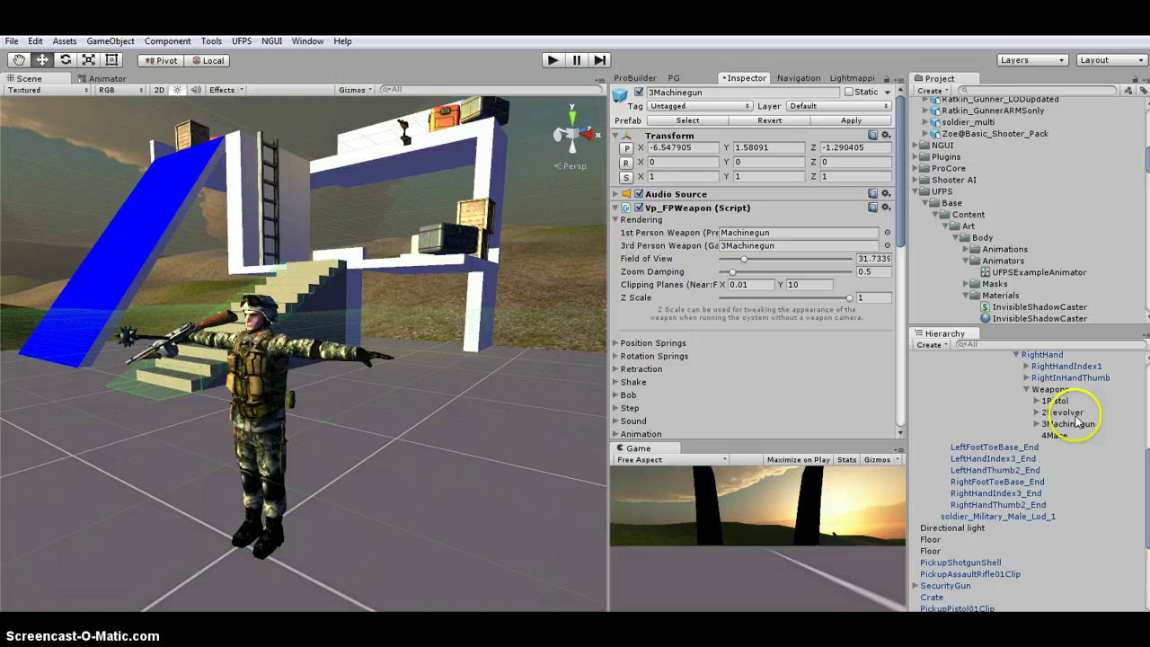
left_click_drag(1068, 423, 766, 249)
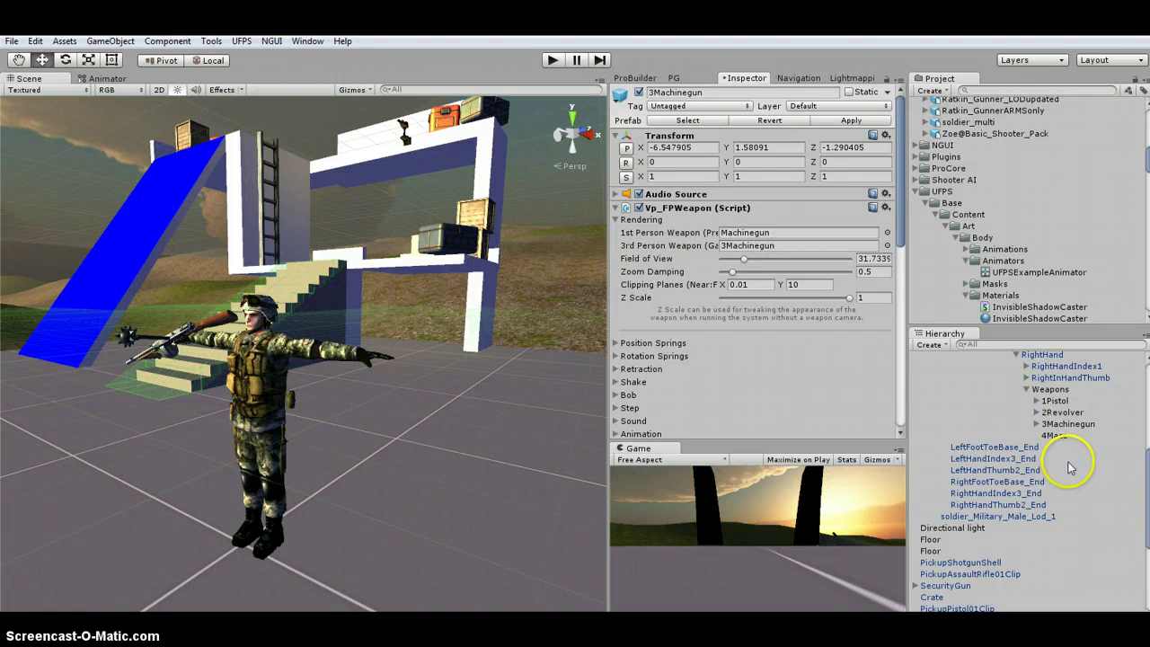
Set the 3rd Person Weapon of the FPSCamera's 4Mace to the 4Mace in the soldier's right hand
scroll(1022, 454, "up", 7)
left_click(964, 423)
scroll(1074, 517, "down", 7)
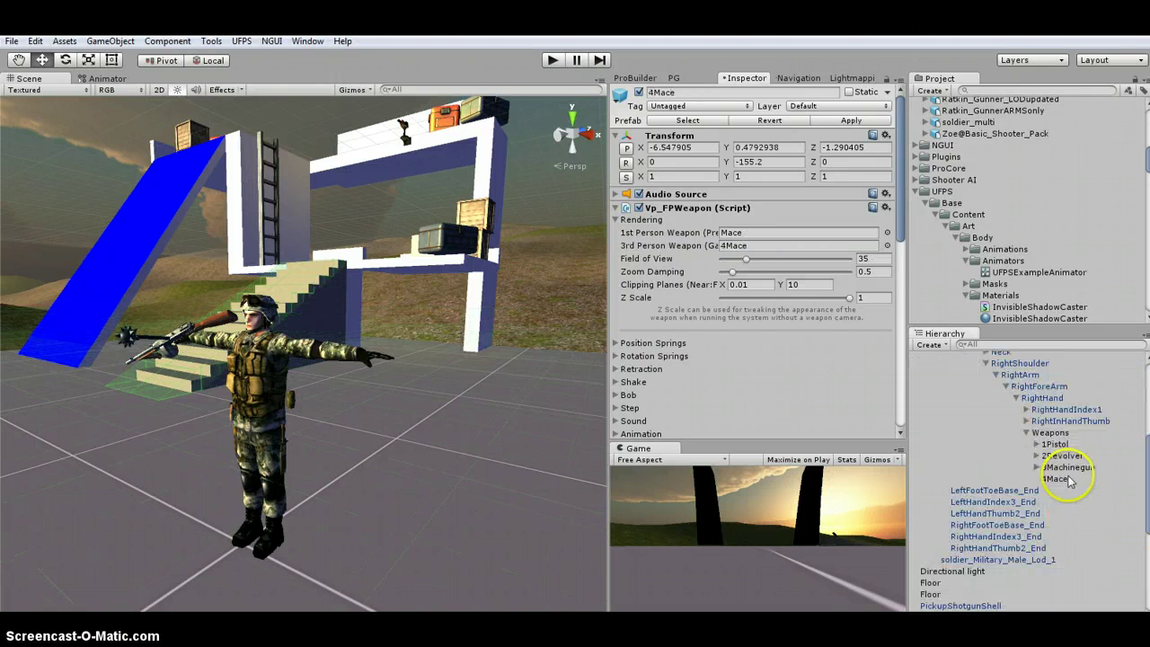
left_click_drag(1055, 479, 764, 255)
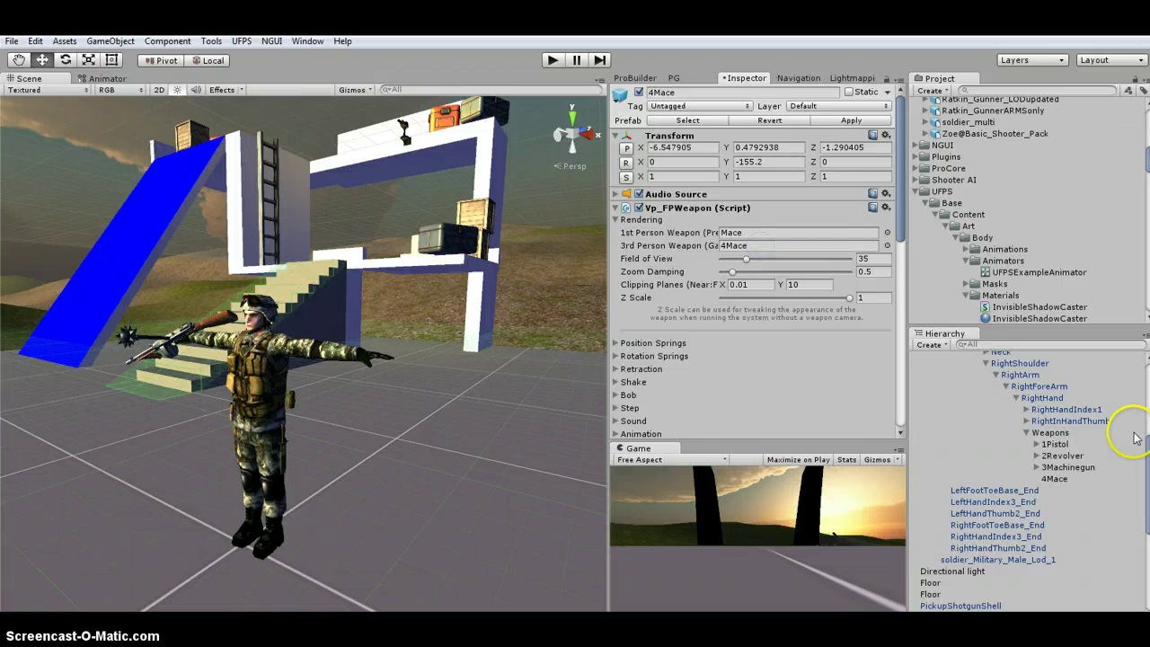
Rename the top-level Hero object to SoldierPlayer
scroll(1047, 449, "up", 6)
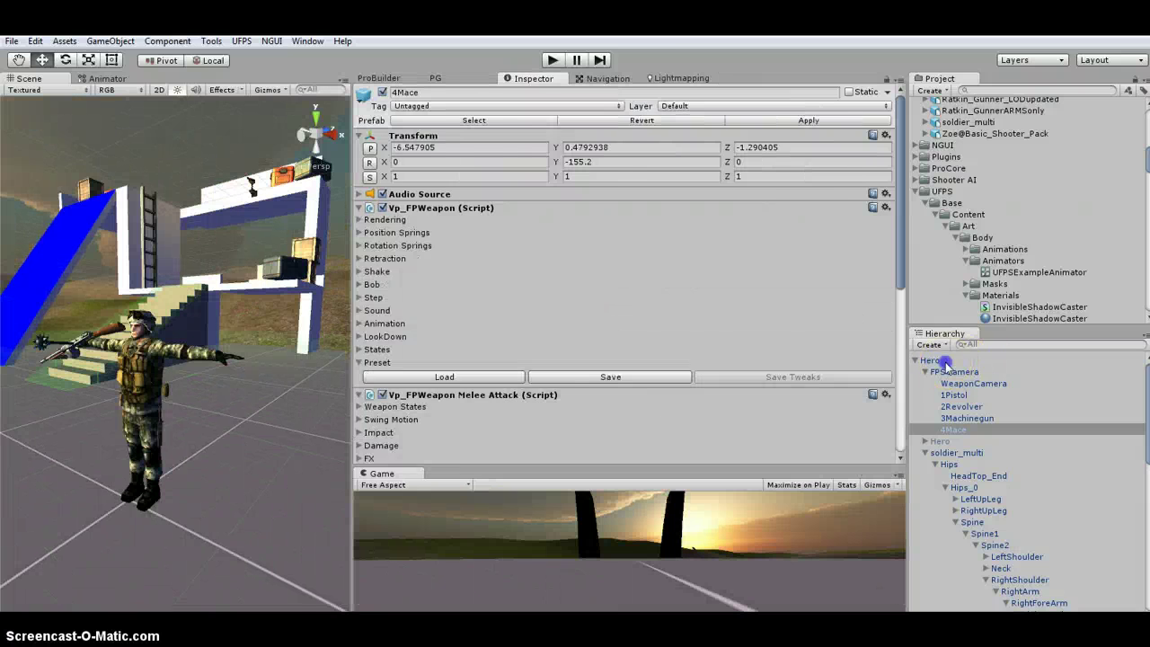
left_click(945, 364)
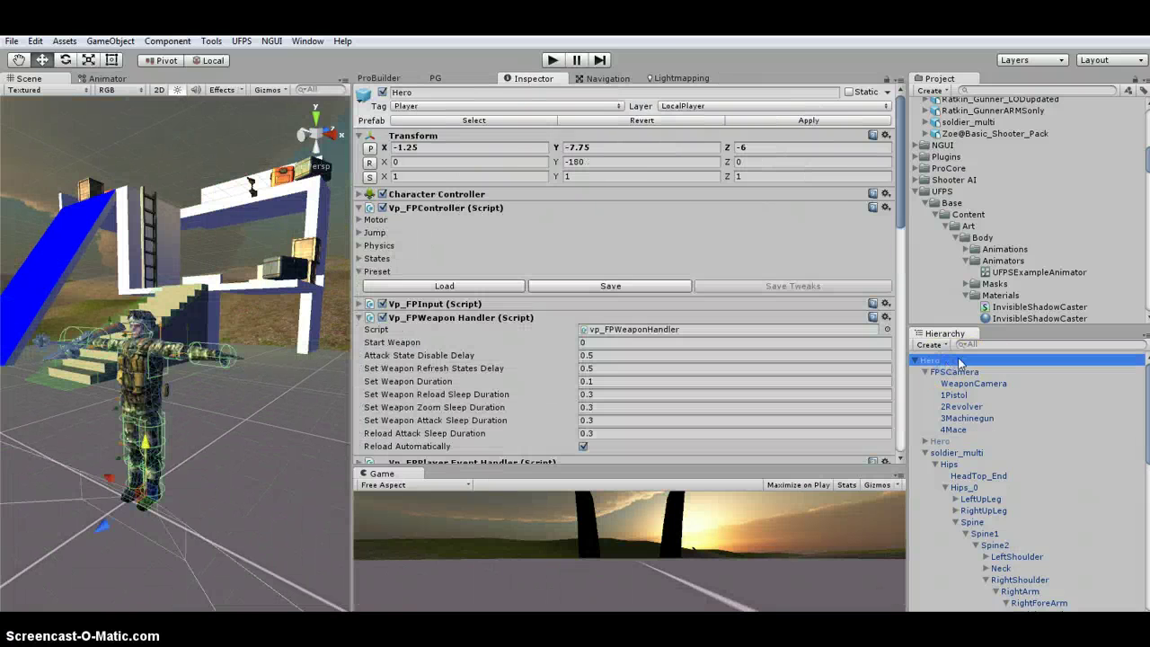
left_click(483, 92)
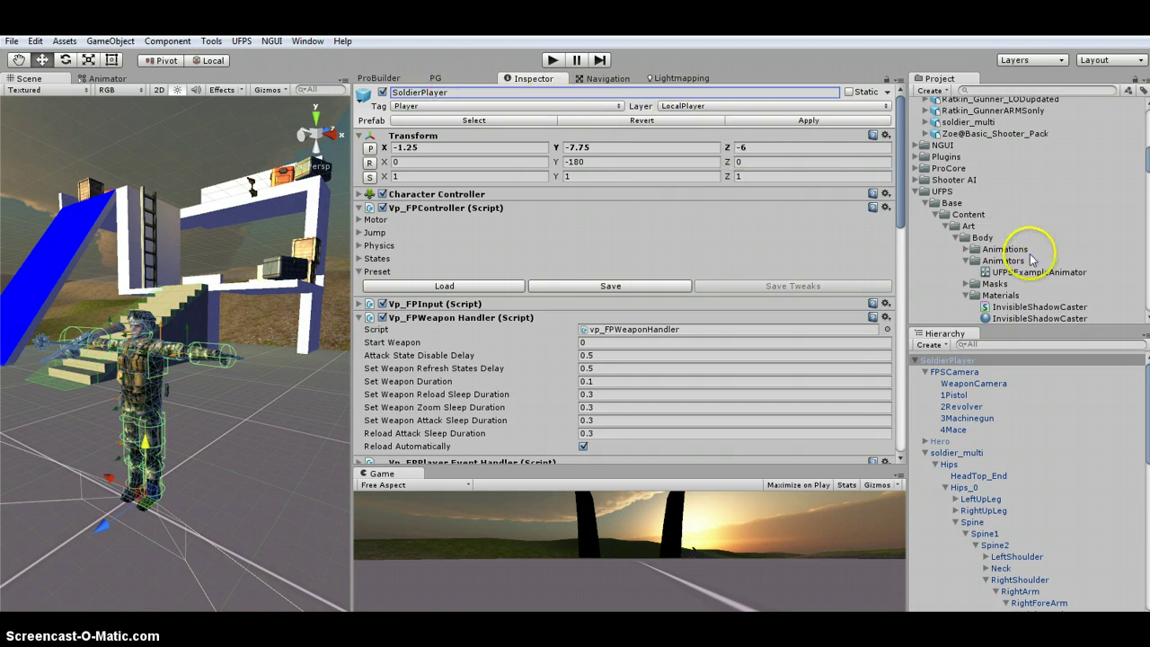
Save SoldierPlayer as a prefab in the project's Players folder and enlarge the Game view
scroll(1042, 238, "up", 10)
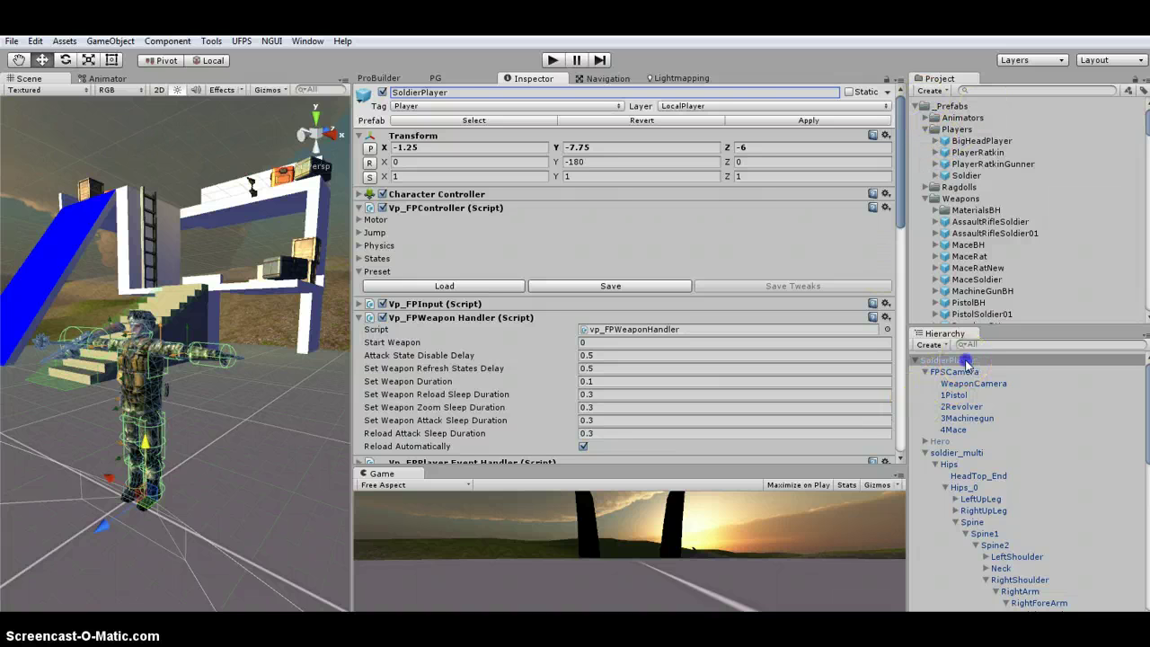
left_click_drag(951, 359, 956, 133)
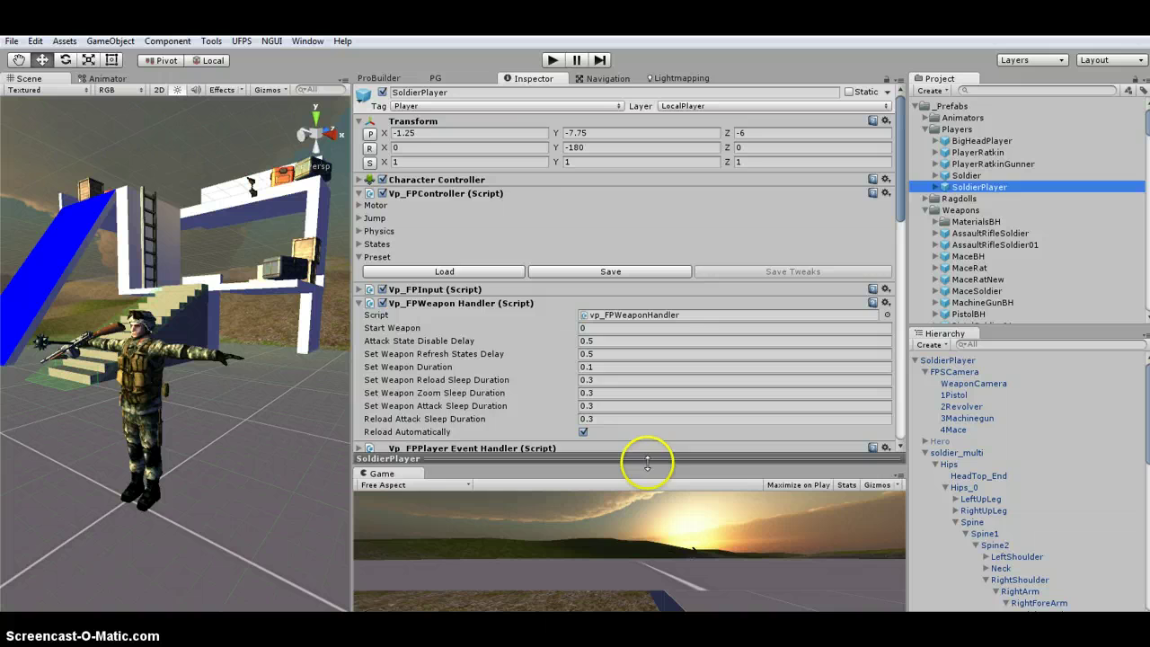
left_click_drag(647, 462, 602, 96)
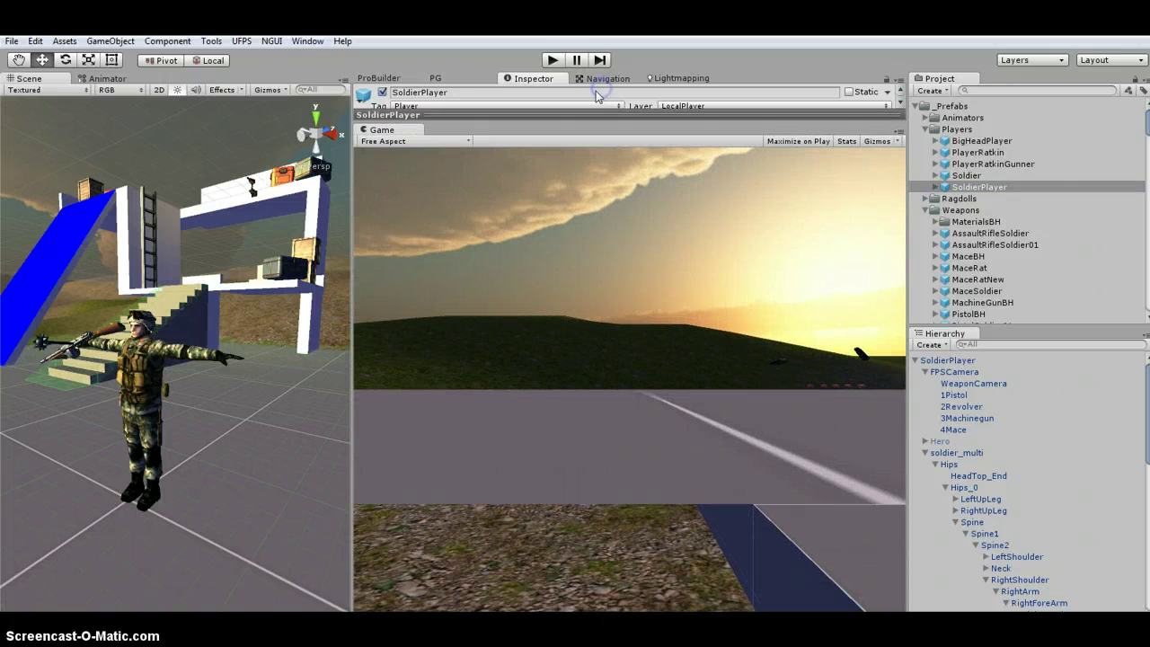
Play-test the scene by equipping the mace, swinging it, switching to third-person view and swinging it again
left_click(554, 60)
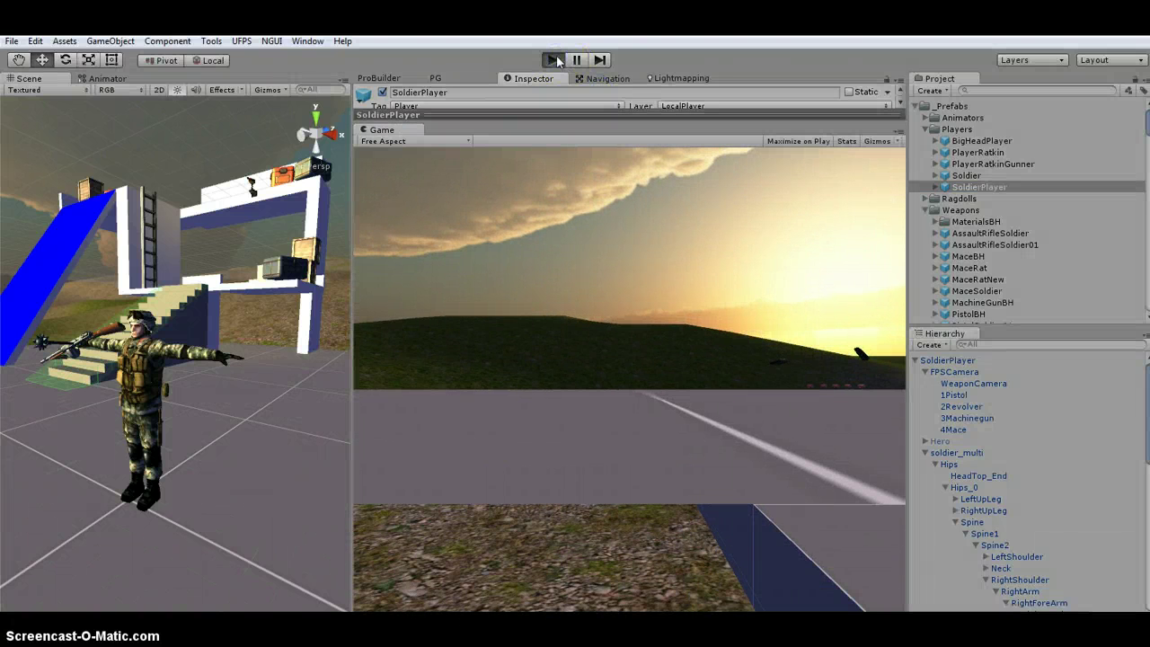
left_click(585, 482)
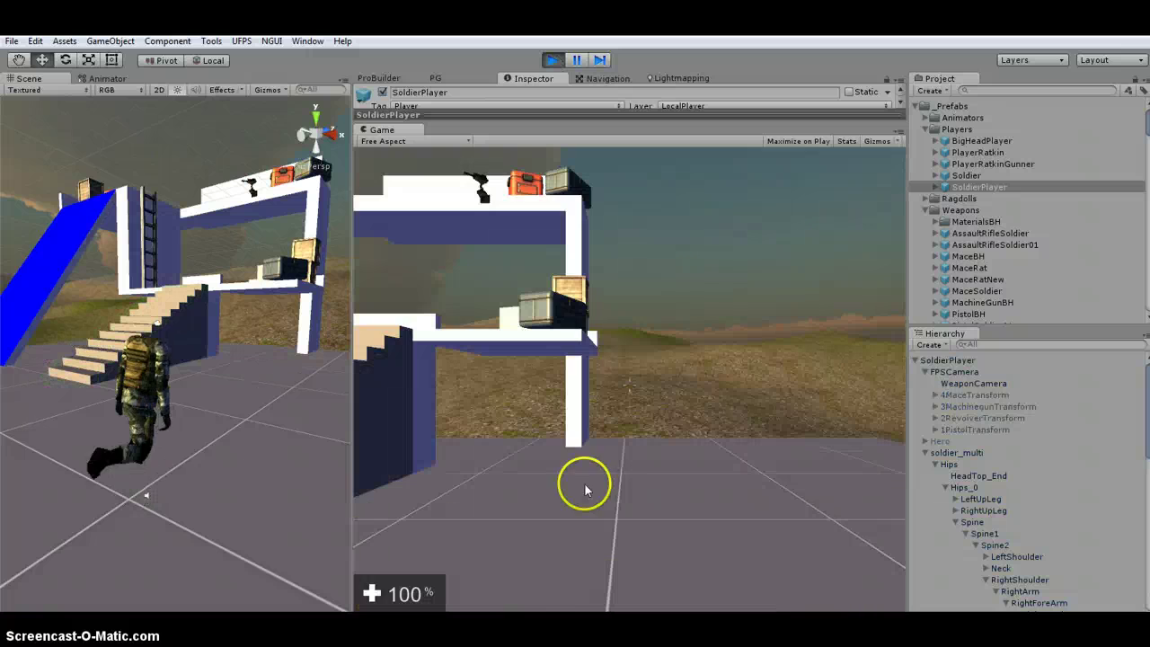
left_click(637, 437)
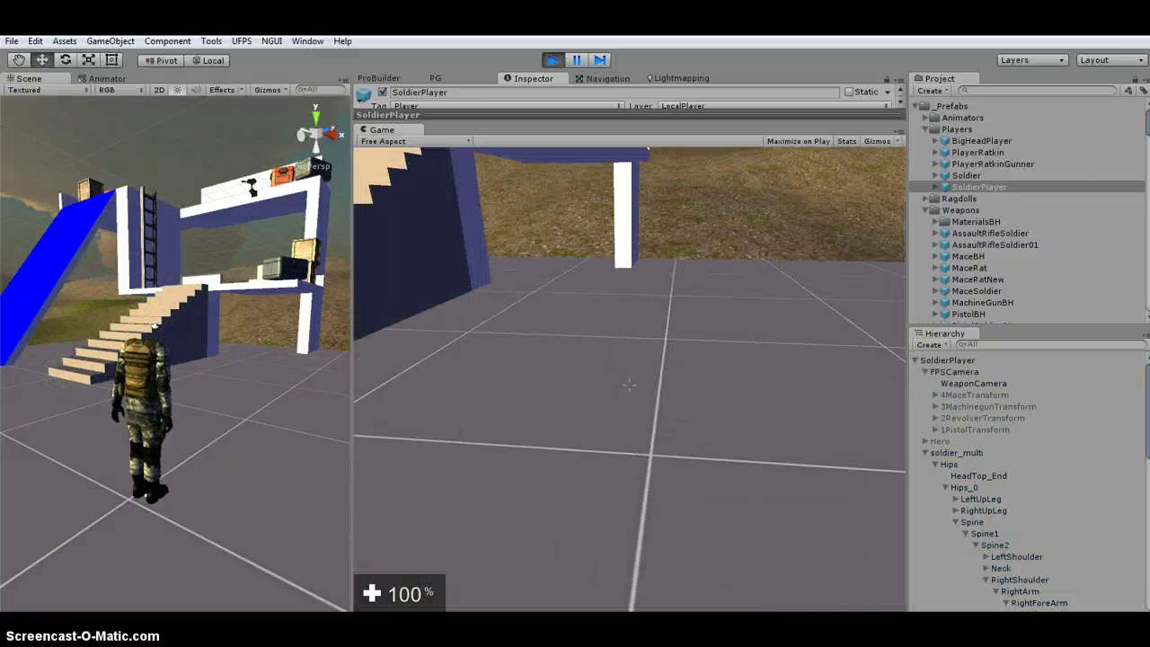
key("4")
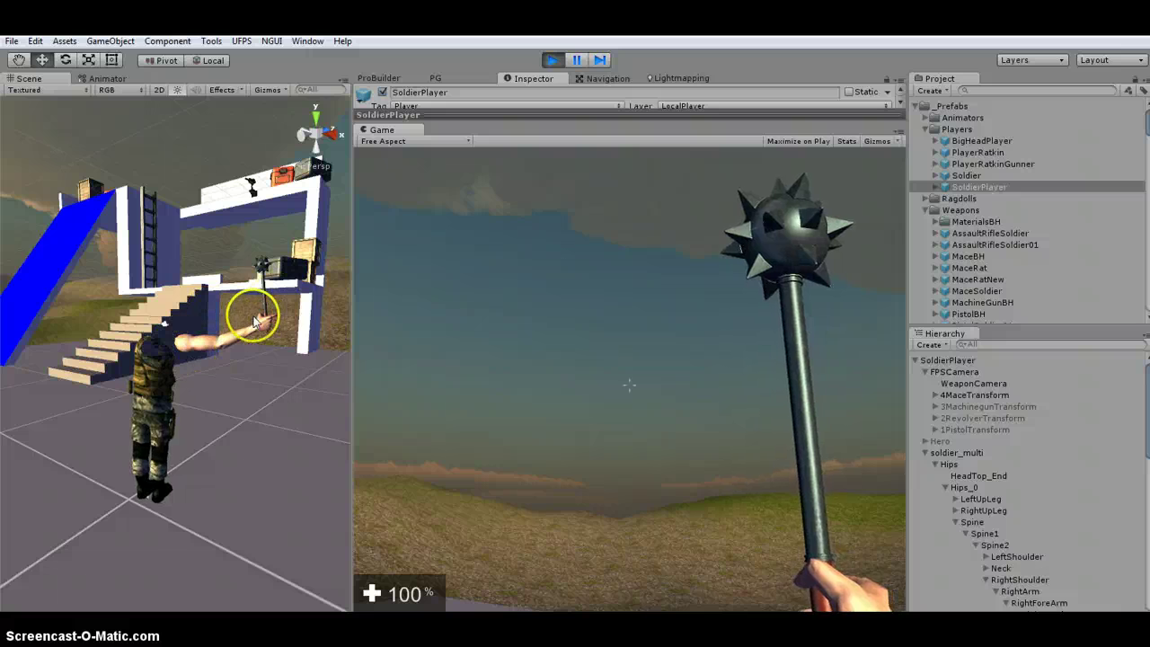
left_click(673, 404)
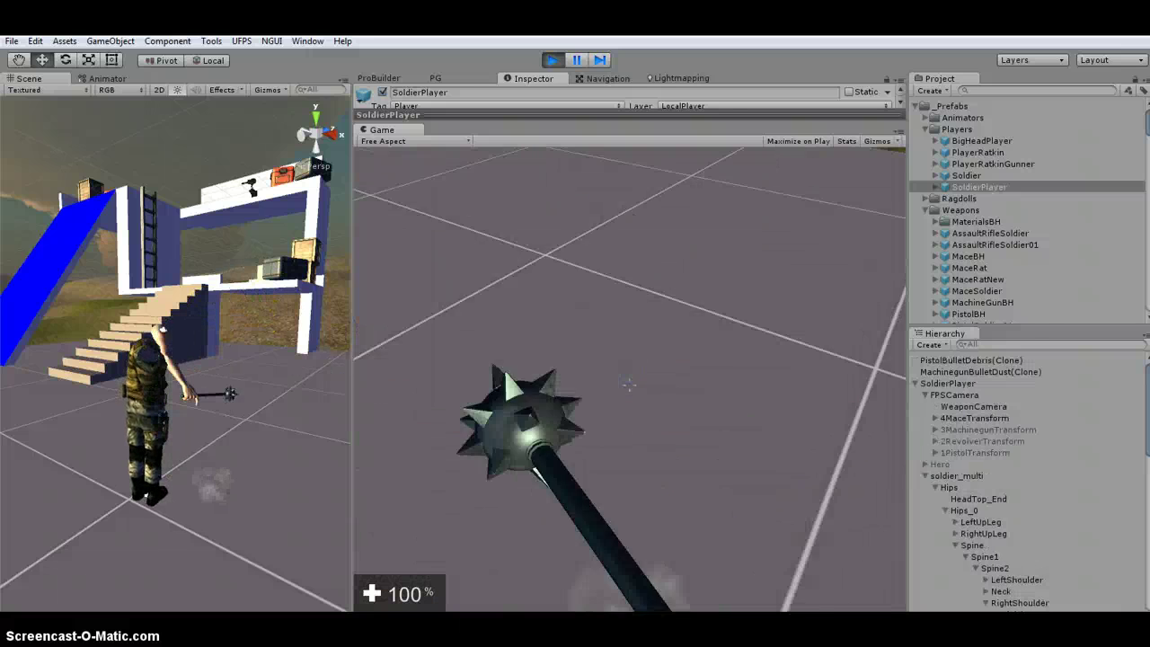
key("v")
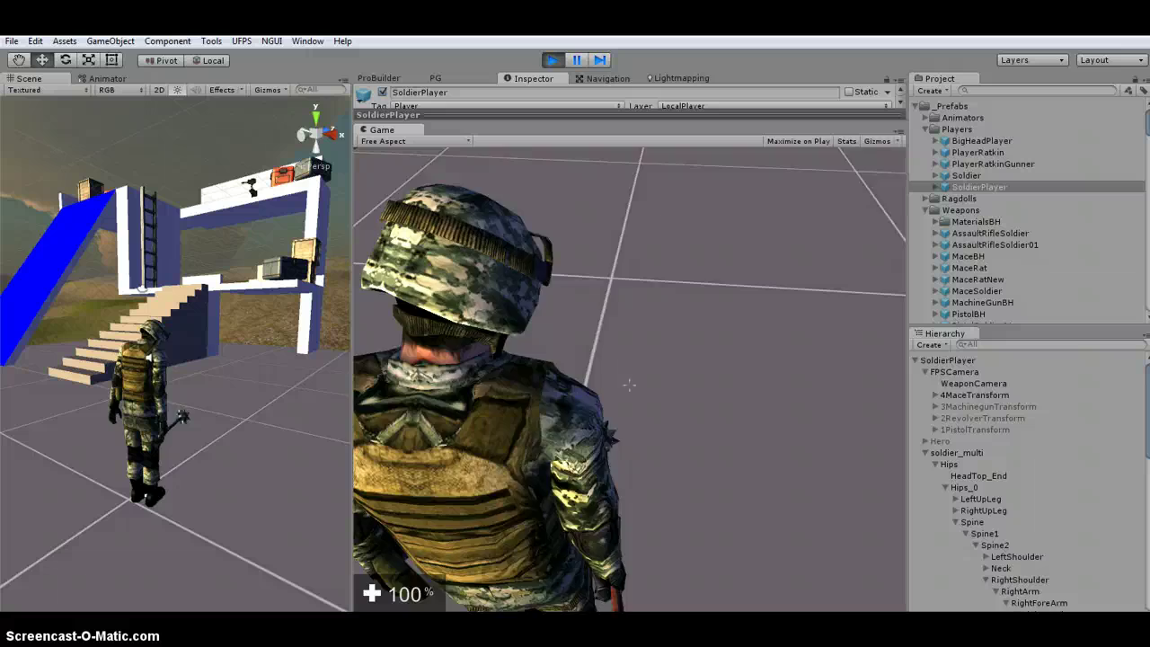
left_click(629, 385)
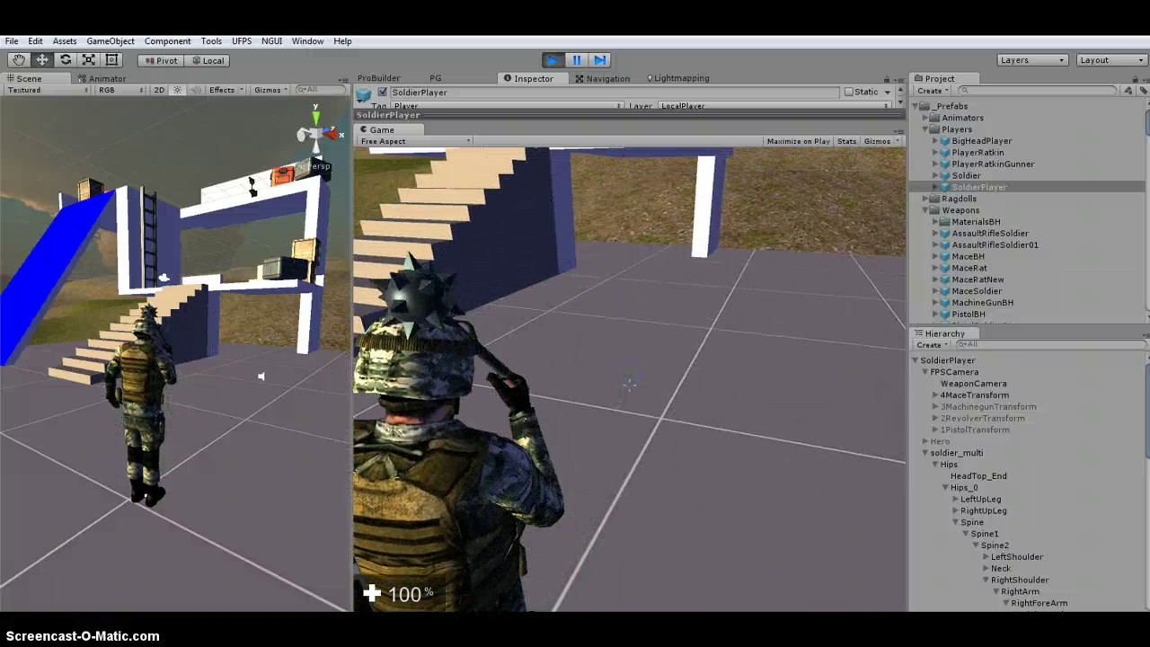
Test the machinegun, revolver and pistol in third-person view by equipping each, and fire several pistol shots
key("3")
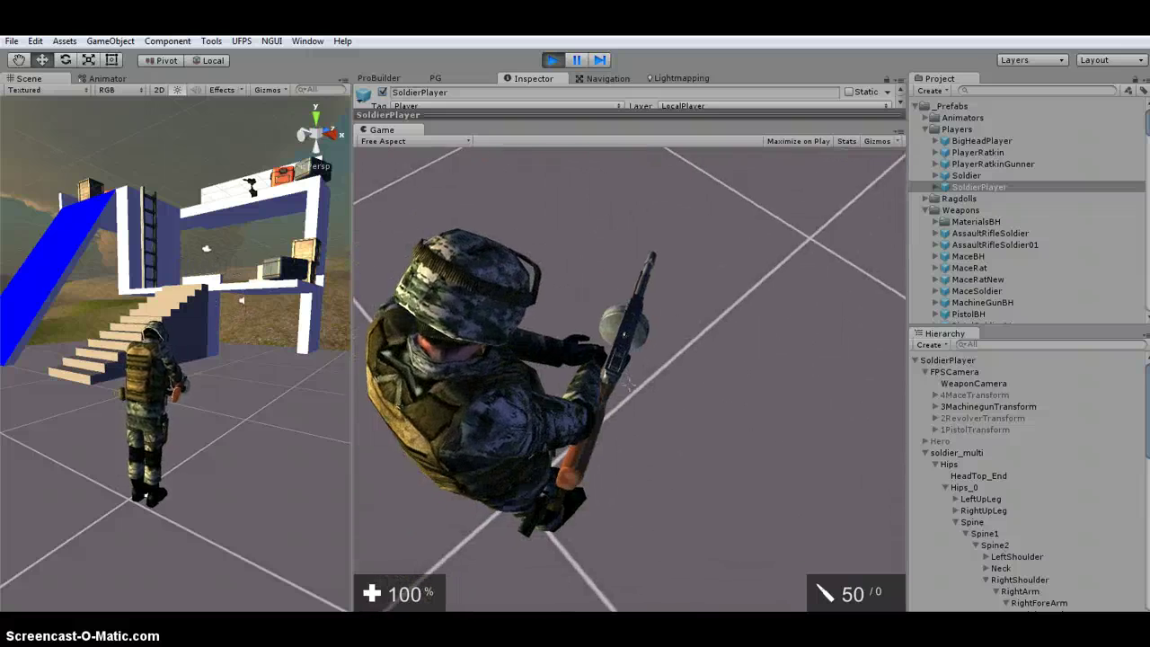
key("2")
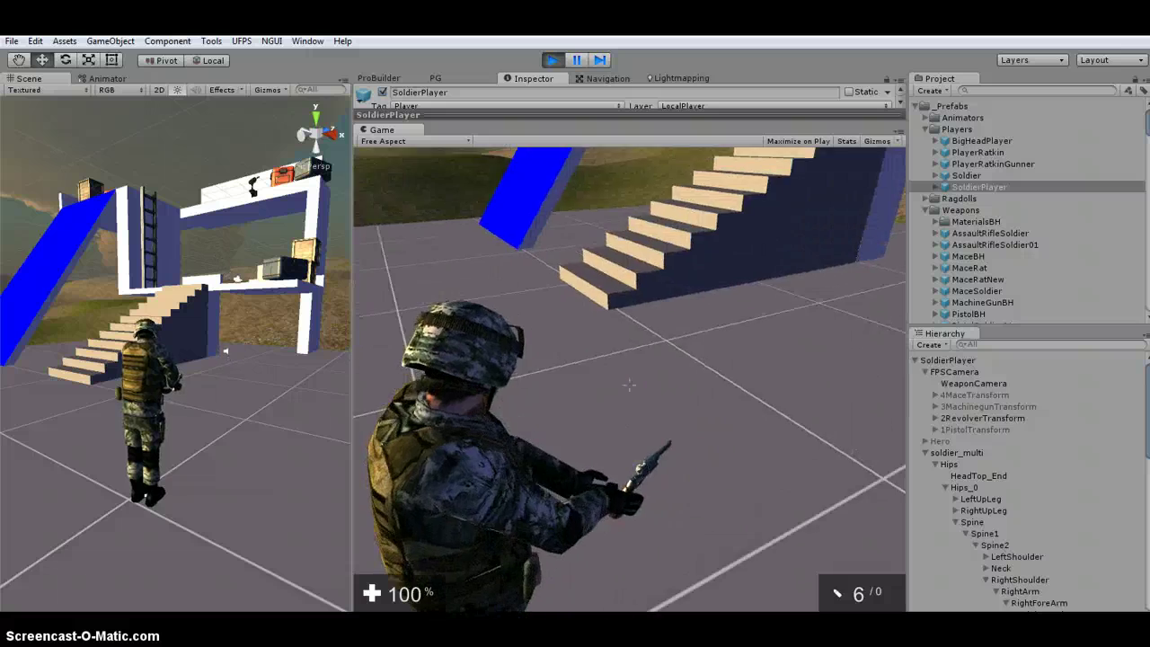
key("1")
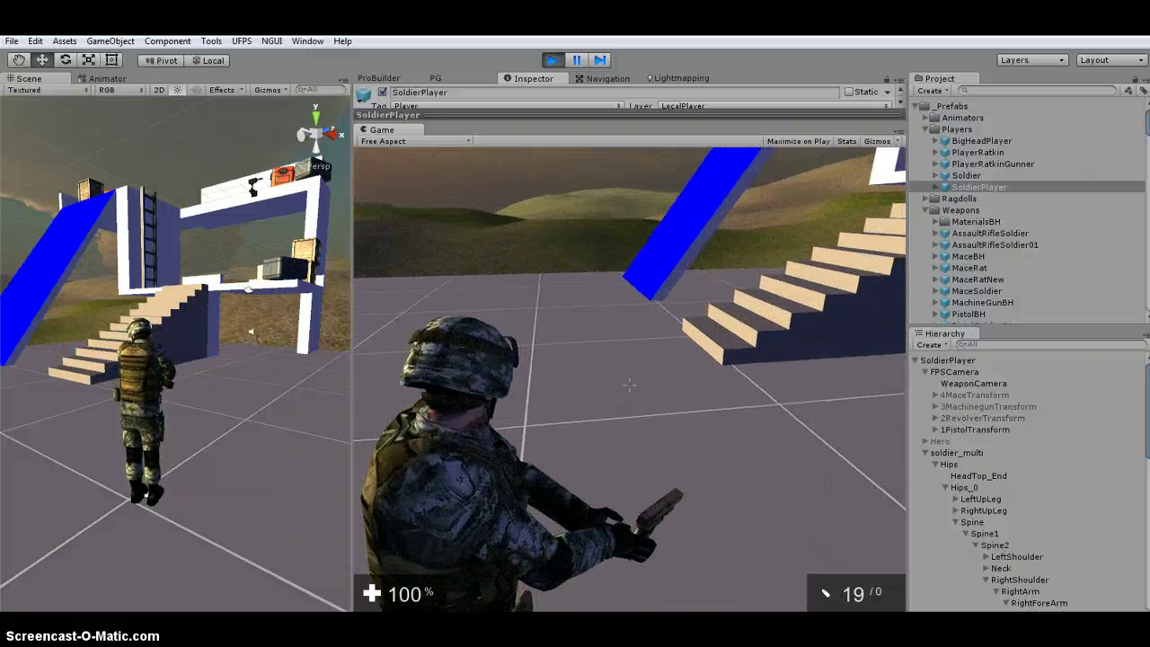
left_click(629, 384)
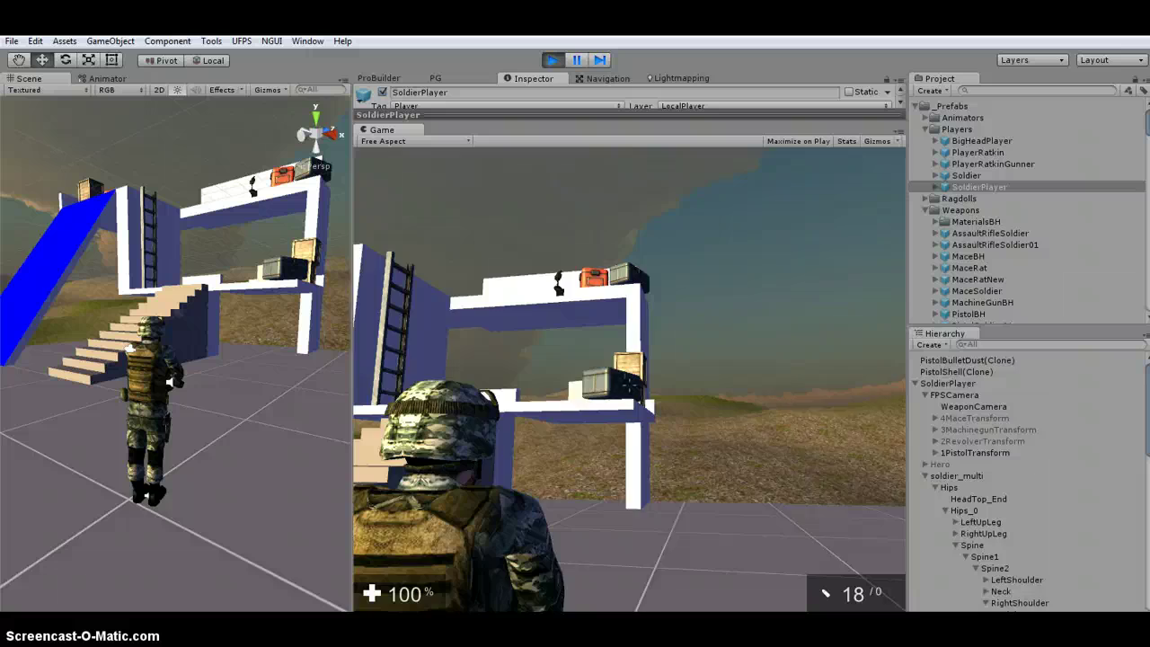
left_click(629, 373)
left_click(629, 373)
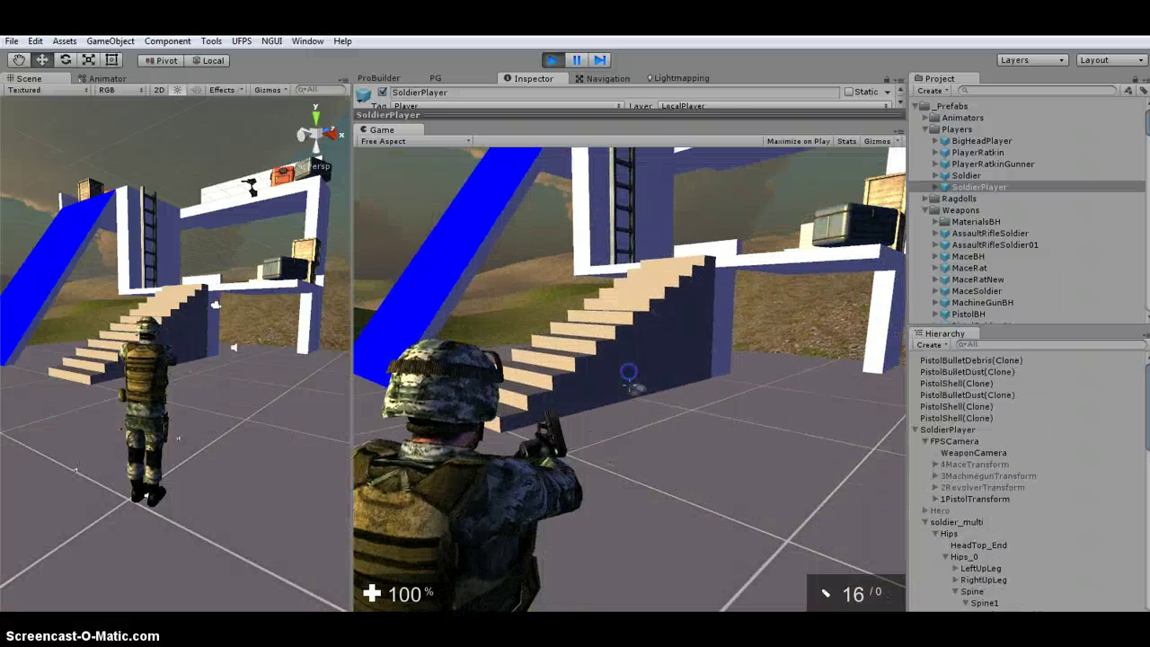
left_click(629, 382)
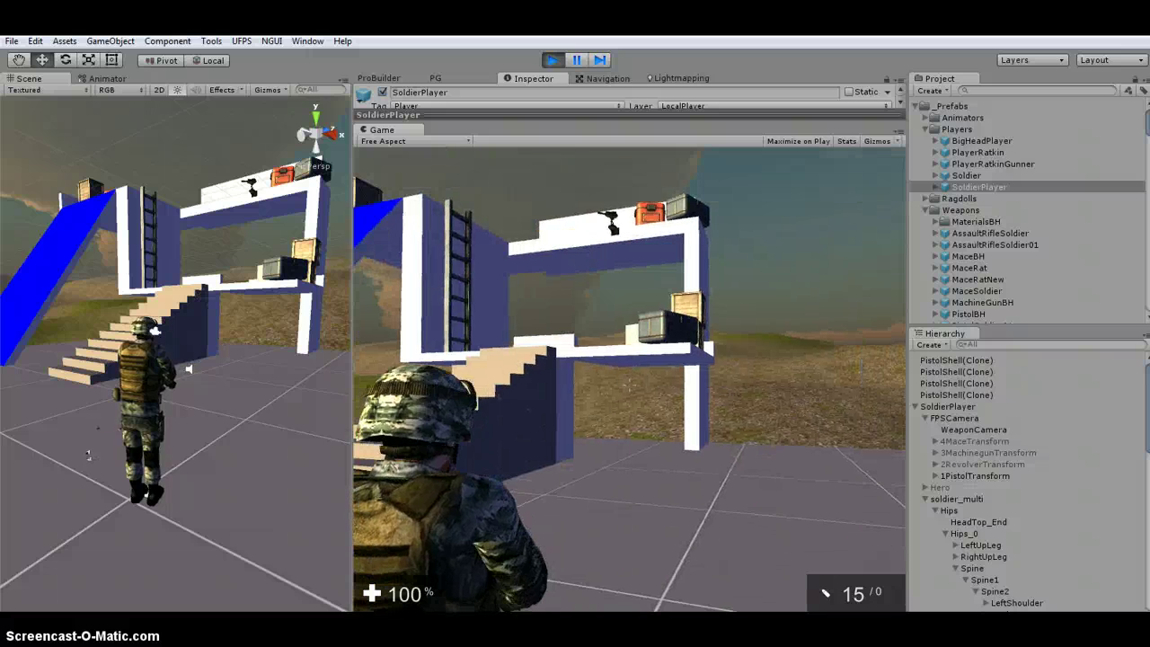
Enlarge the Inspector and select the soldier's right-hand 1Pistol, found through the 3rd Person Weapon reference of the FPSCamera's 1Pistol
key("Escape")
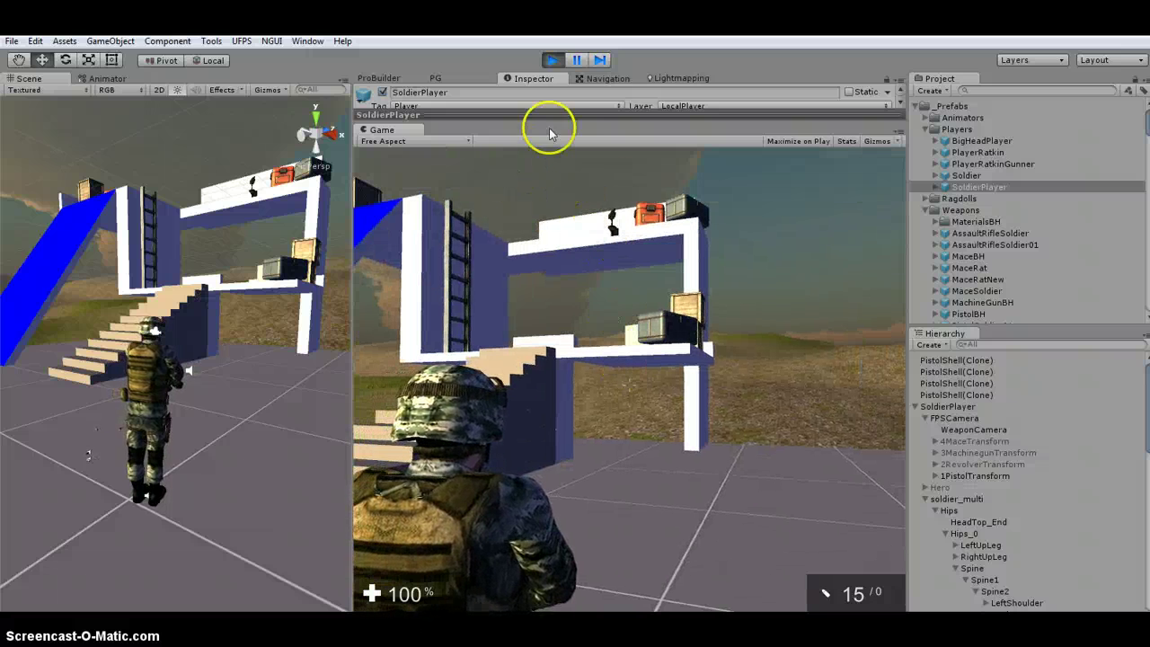
left_click_drag(551, 133, 551, 329)
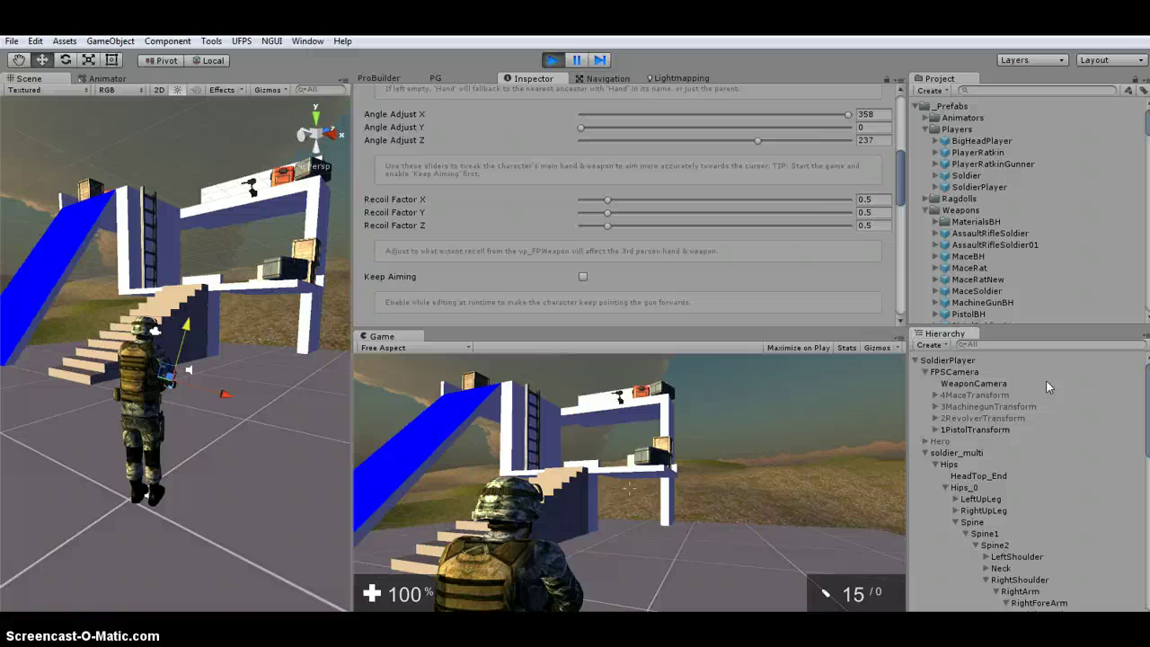
left_click(969, 429)
left_click(936, 430)
left_click(939, 441)
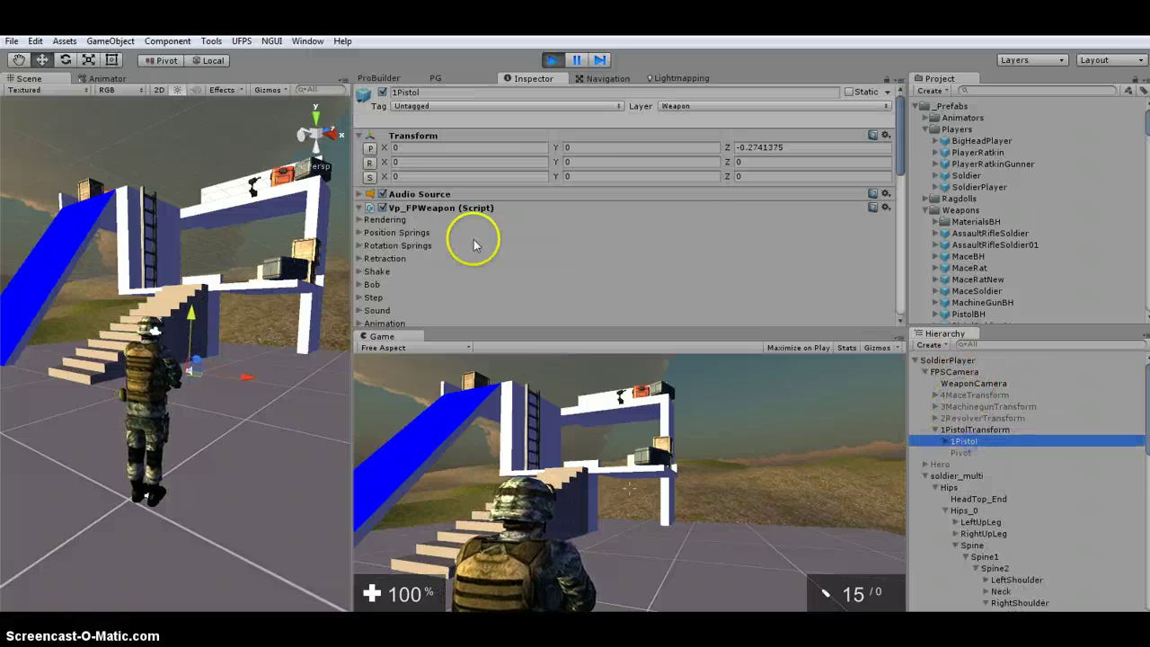
left_click(360, 219)
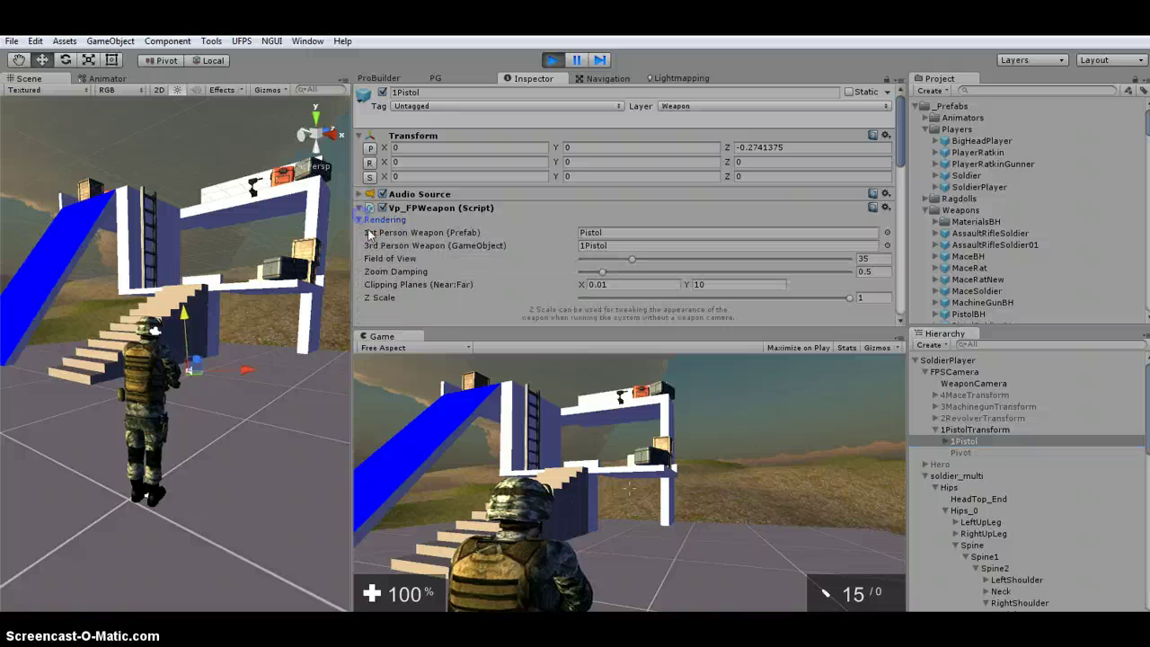
left_click(618, 245)
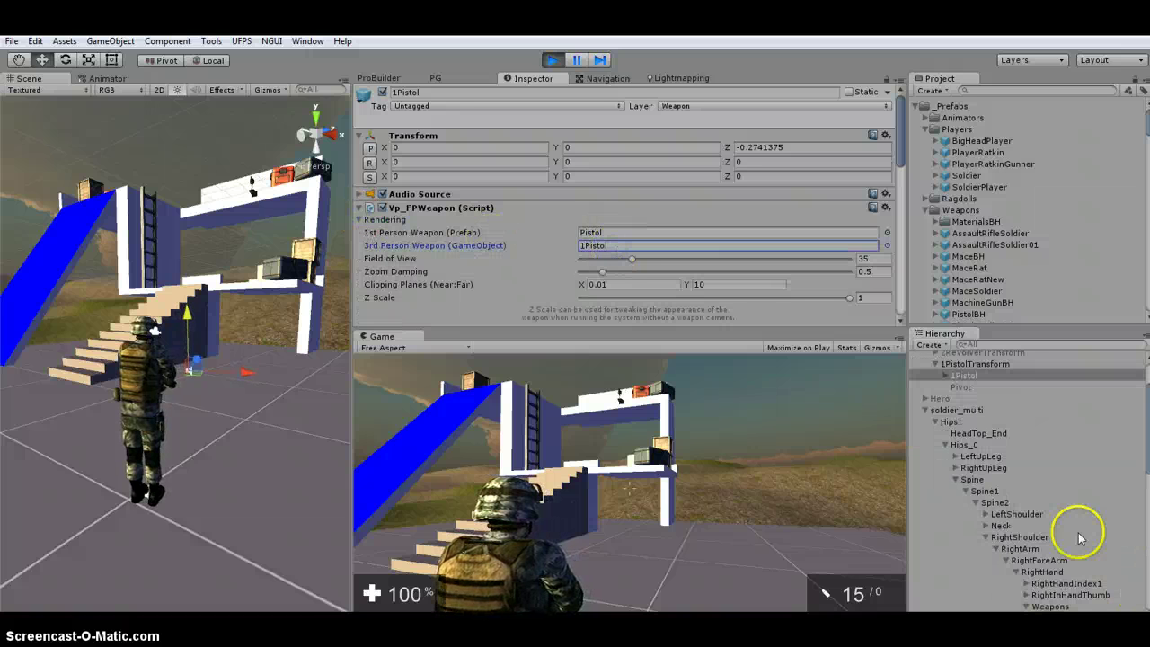
left_click(1055, 488)
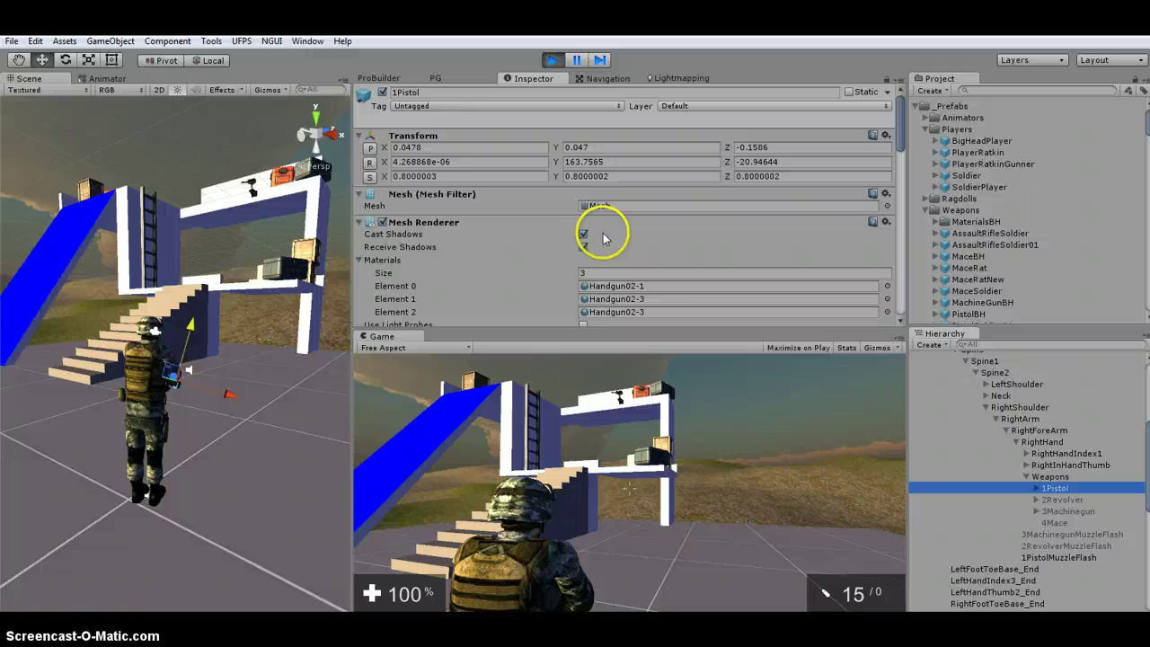
Enable Keep Aiming in the right-hand 1Pistol's Vp_3rd Person Weapon Aim component and test-fire the pistol
scroll(604, 237, "down", 15)
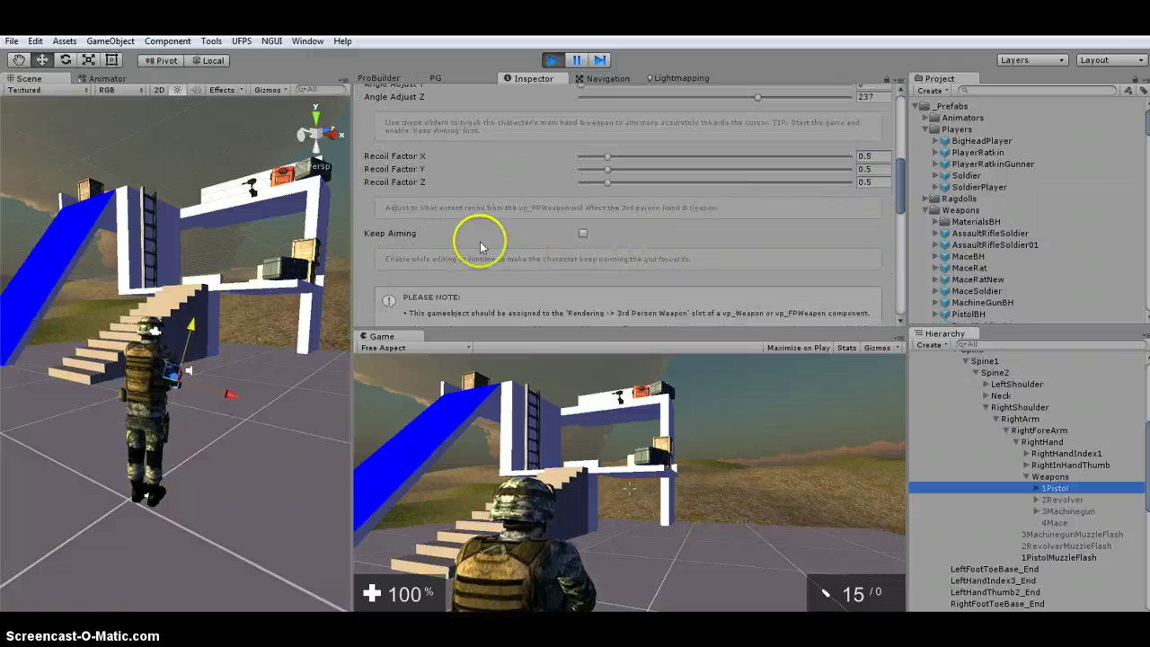
scroll(652, 221, "up", 5)
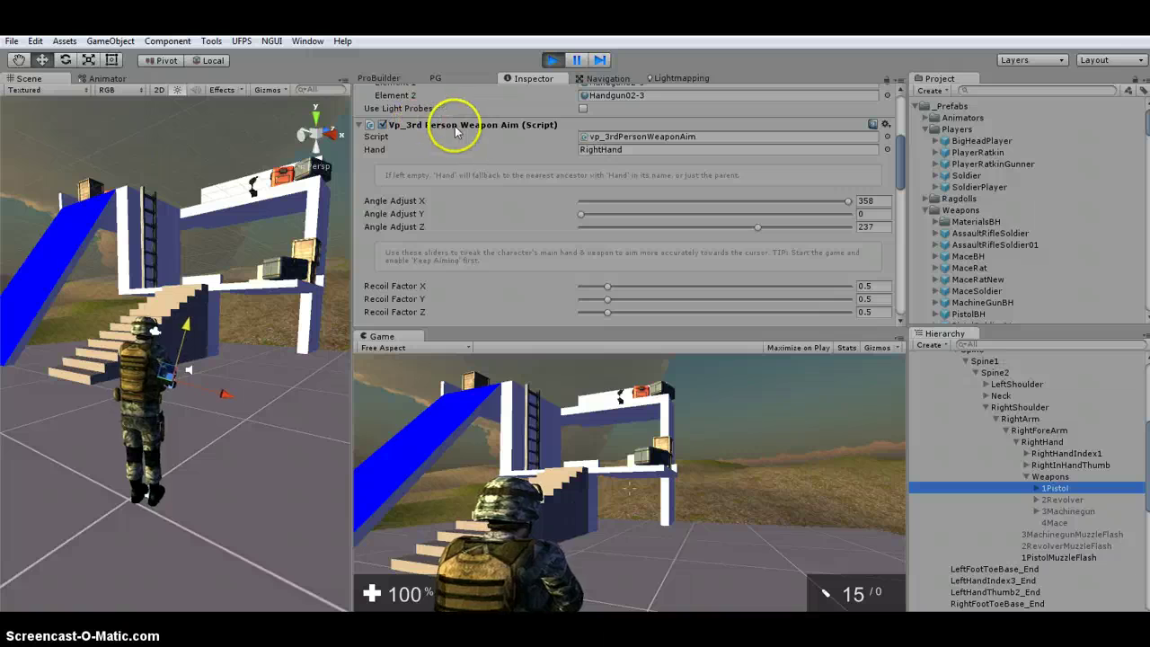
scroll(655, 207, "down", 2)
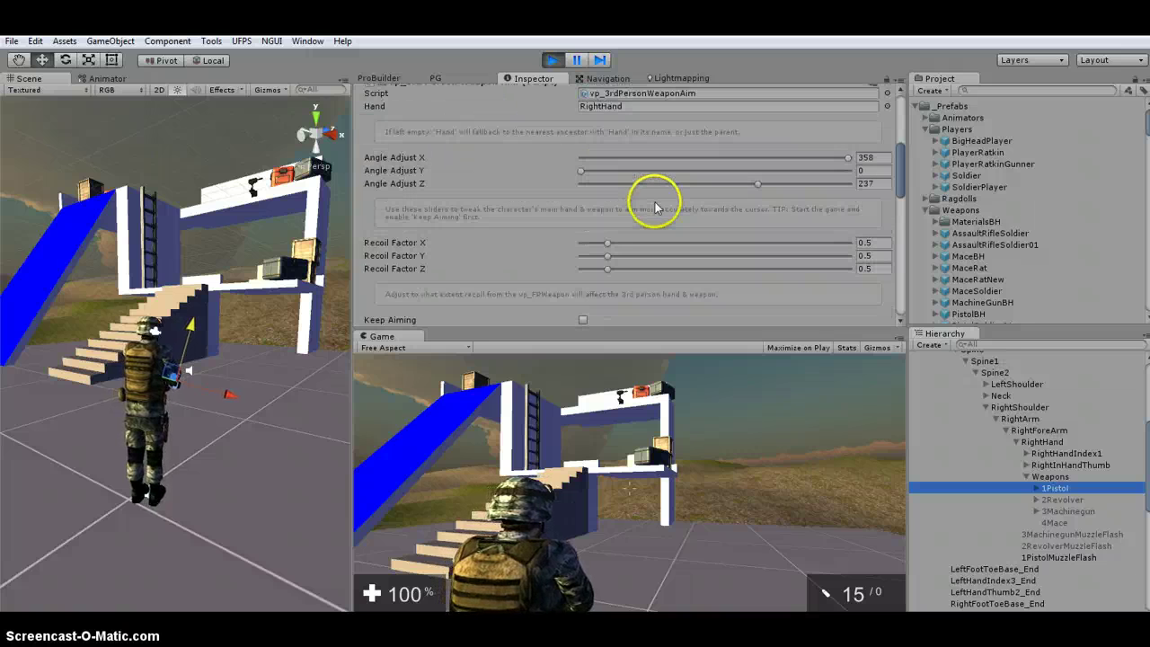
scroll(655, 208, "down", 2)
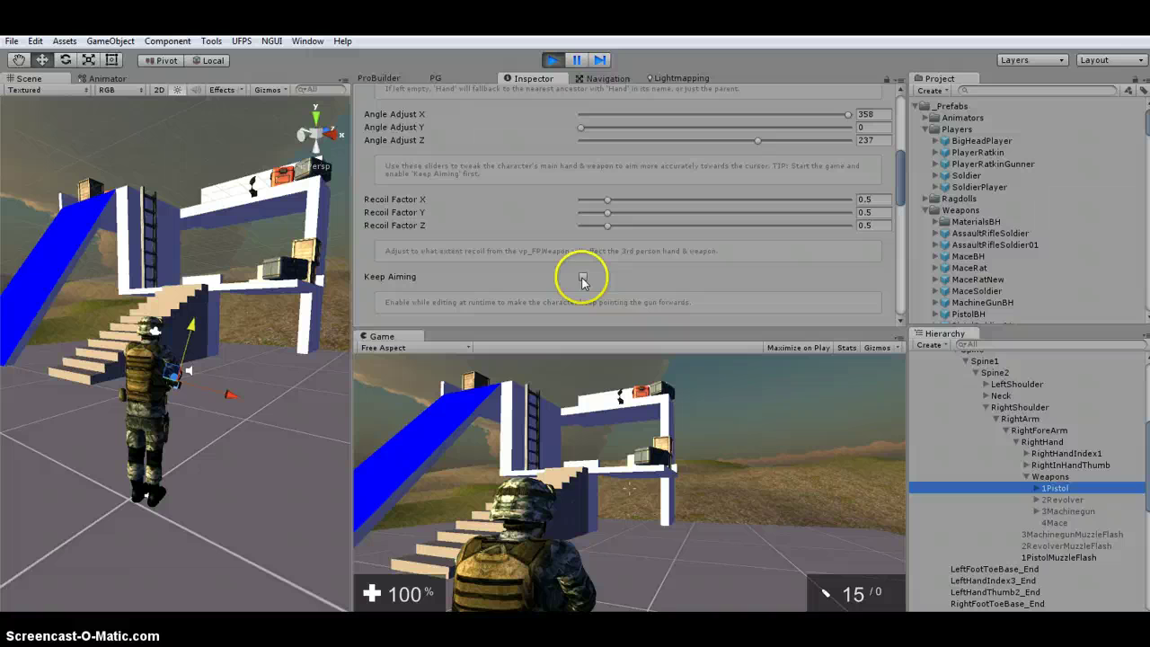
left_click(583, 277)
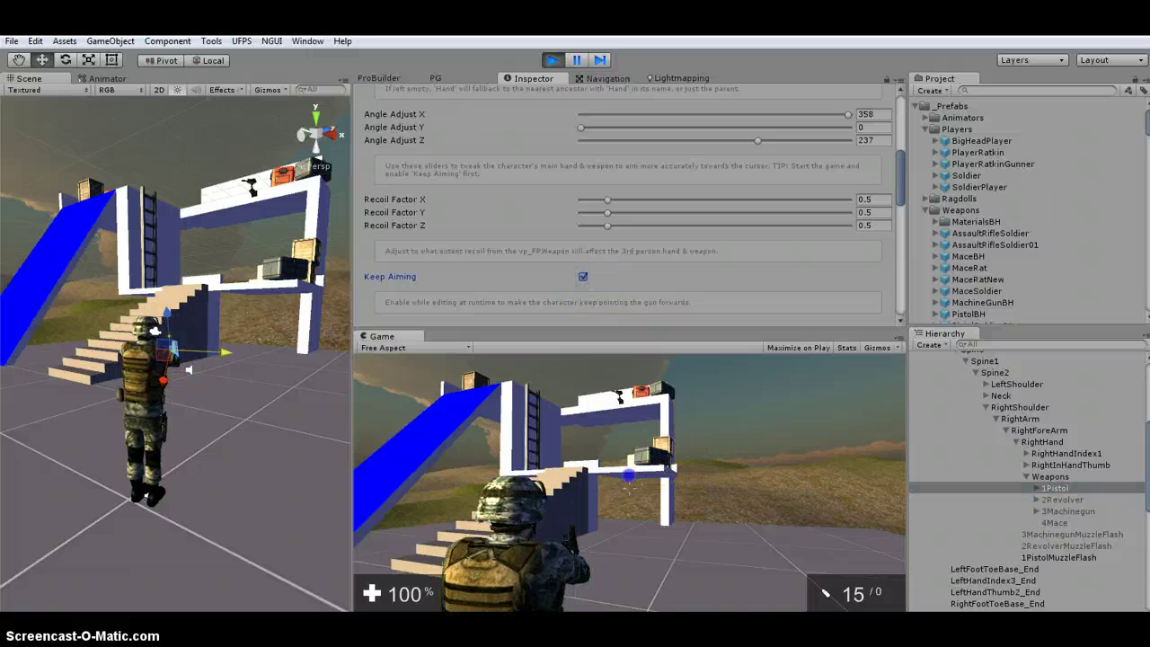
left_click(629, 476)
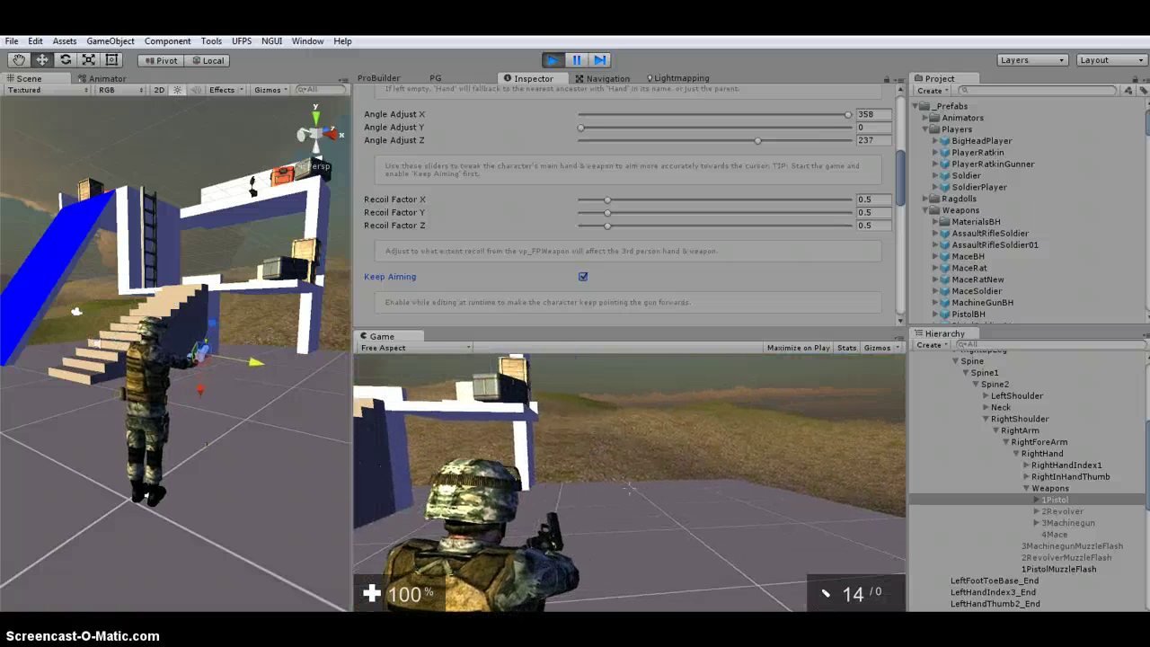
Zero the 1Pistol's Angle Adjust X and Z, and tune its aim angles to X 22.3, Y 13.5 and Z 330
key("Escape")
scroll(782, 197, "up", 3)
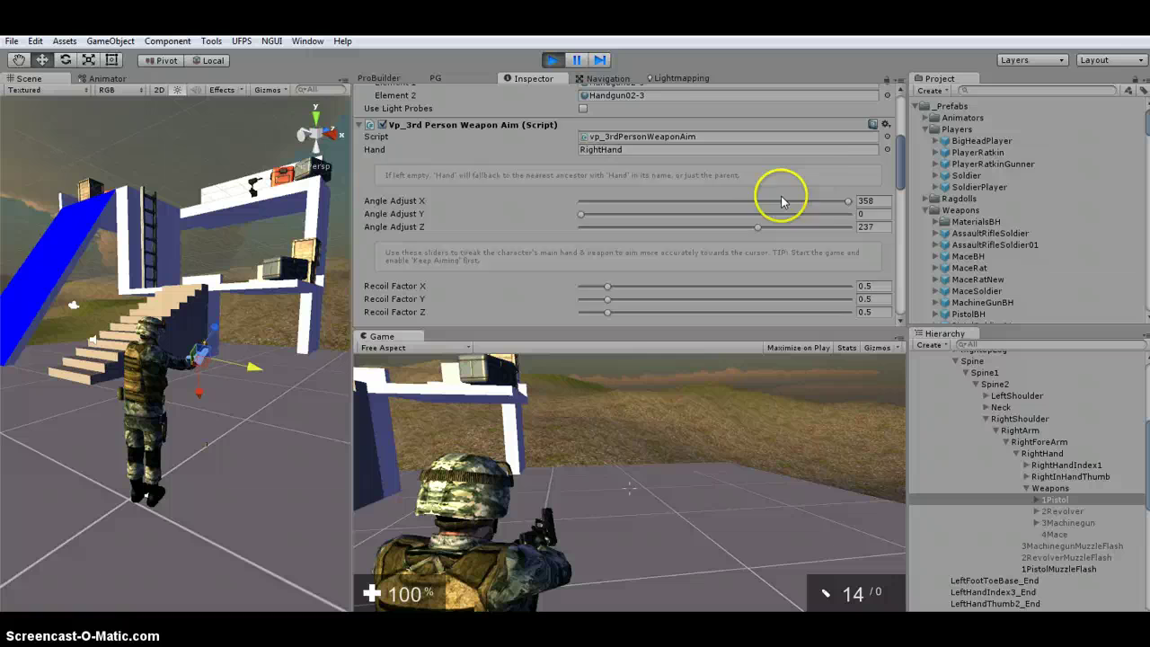
scroll(782, 201, "down", 2)
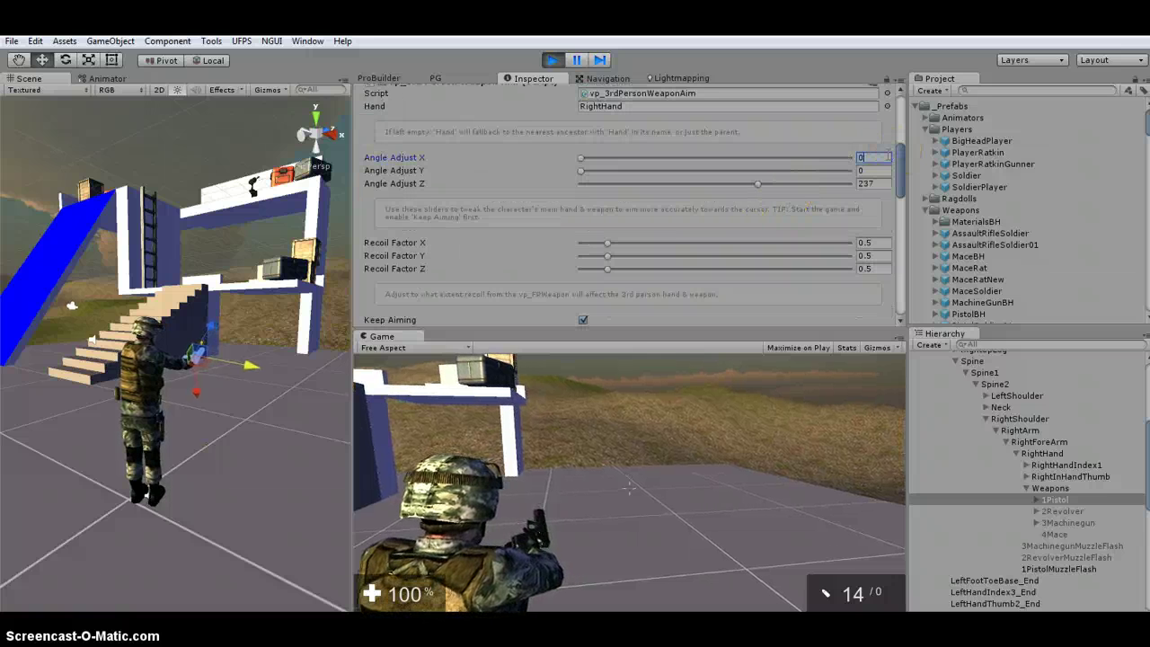
left_click(876, 183)
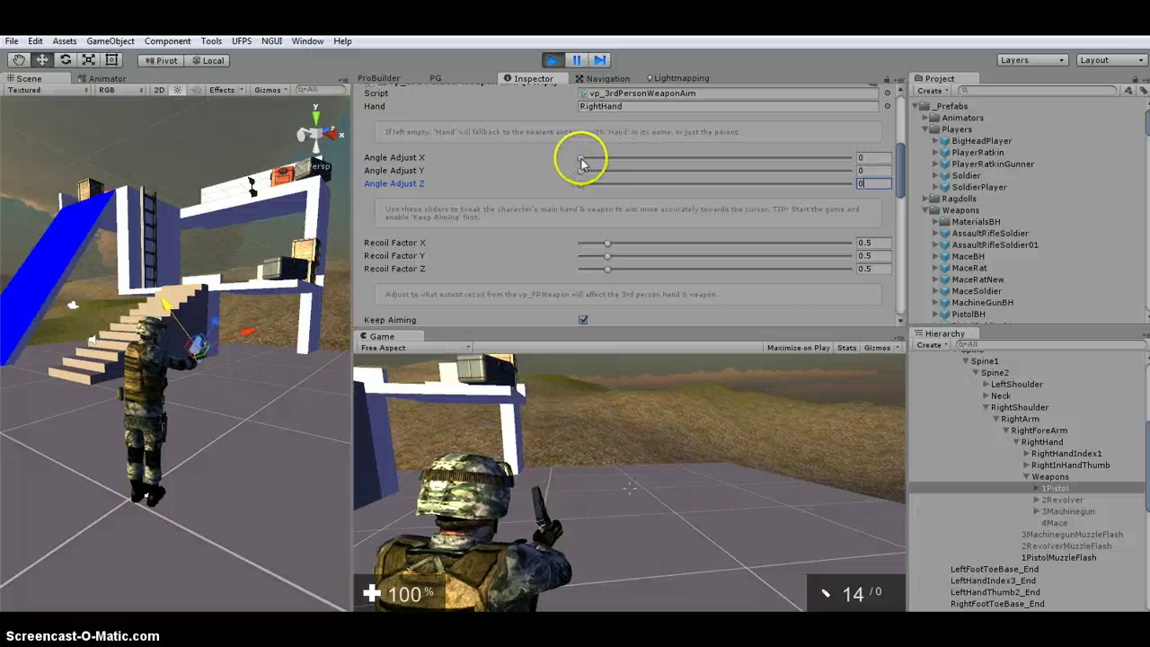
left_click_drag(582, 162, 585, 162)
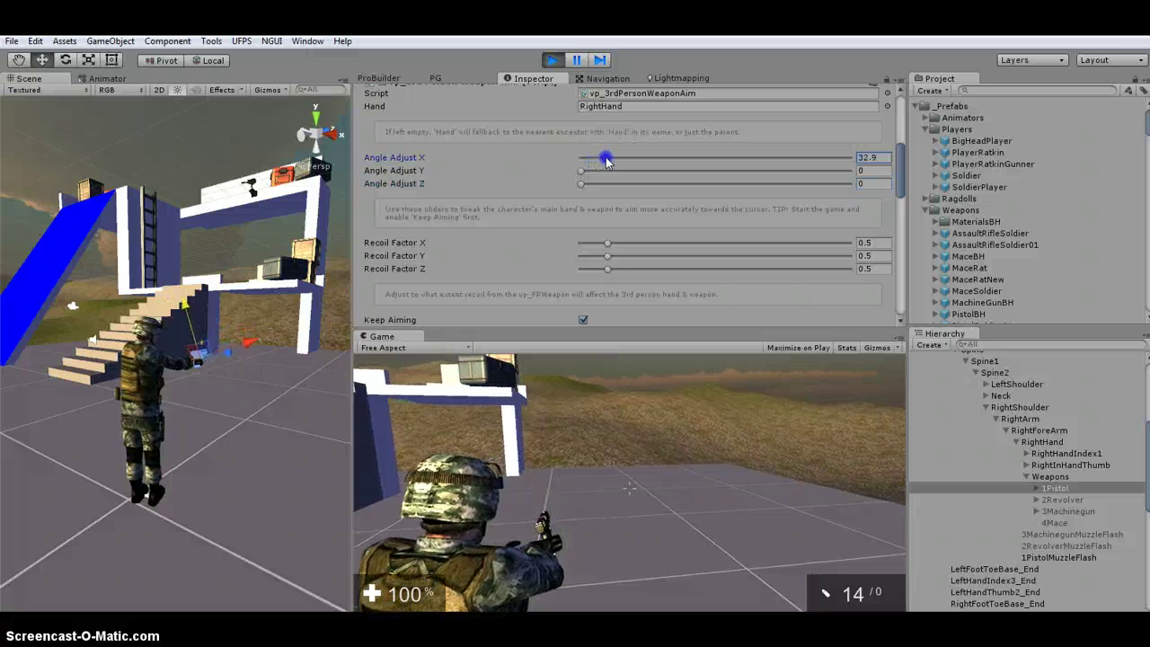
left_click(582, 171)
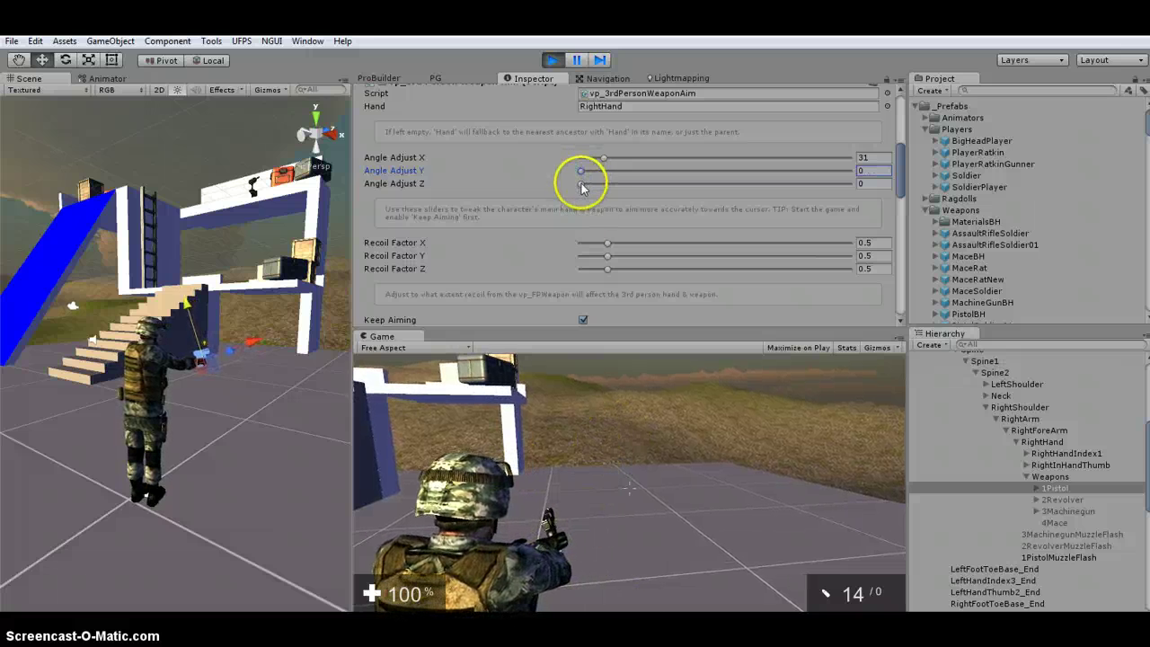
left_click_drag(581, 184, 587, 184)
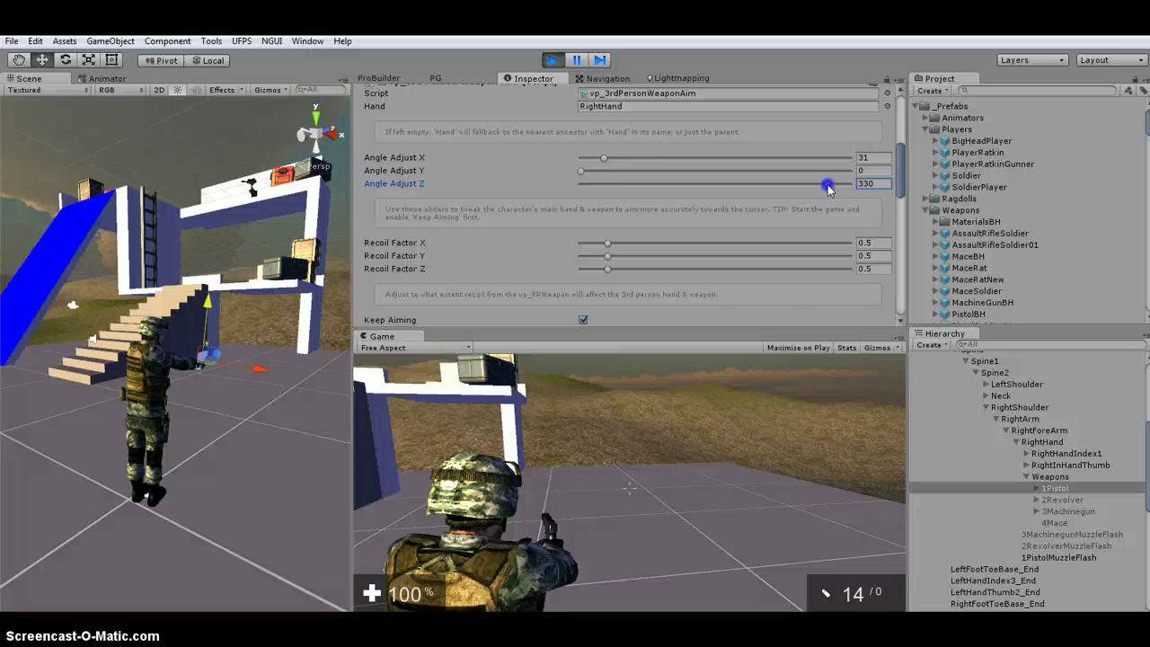
left_click(607, 159)
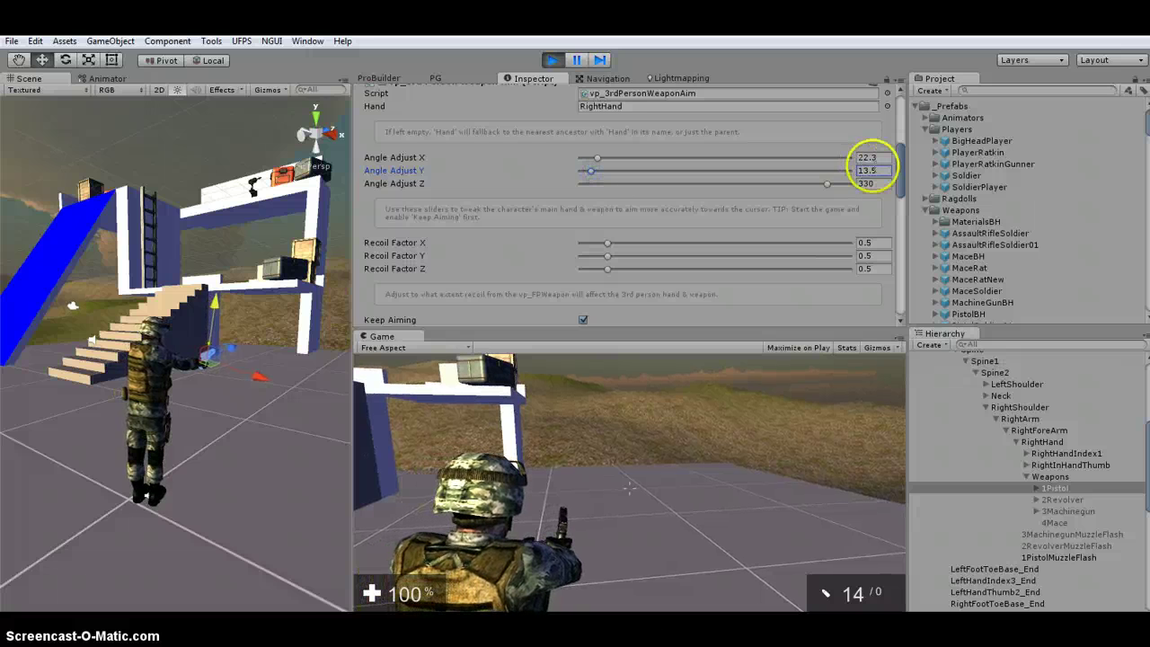
Copy the 1Pistol's Vp_3rd Person Weapon Aim component with its tuned values and stop the running game
scroll(875, 166, "up", 2)
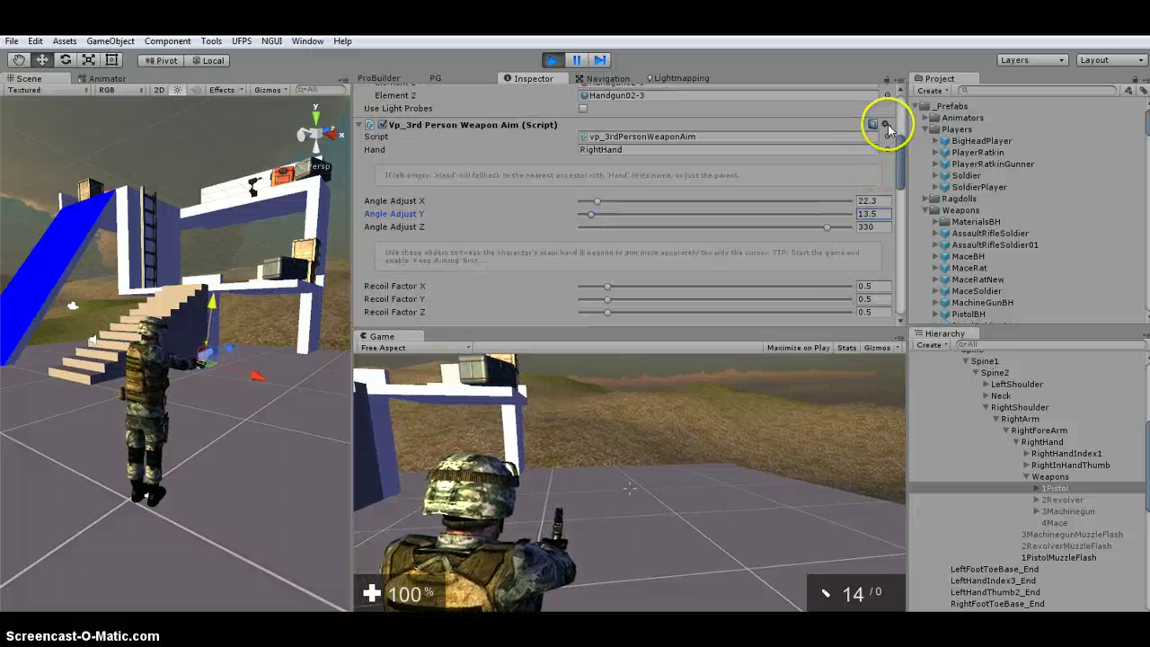
left_click(886, 125)
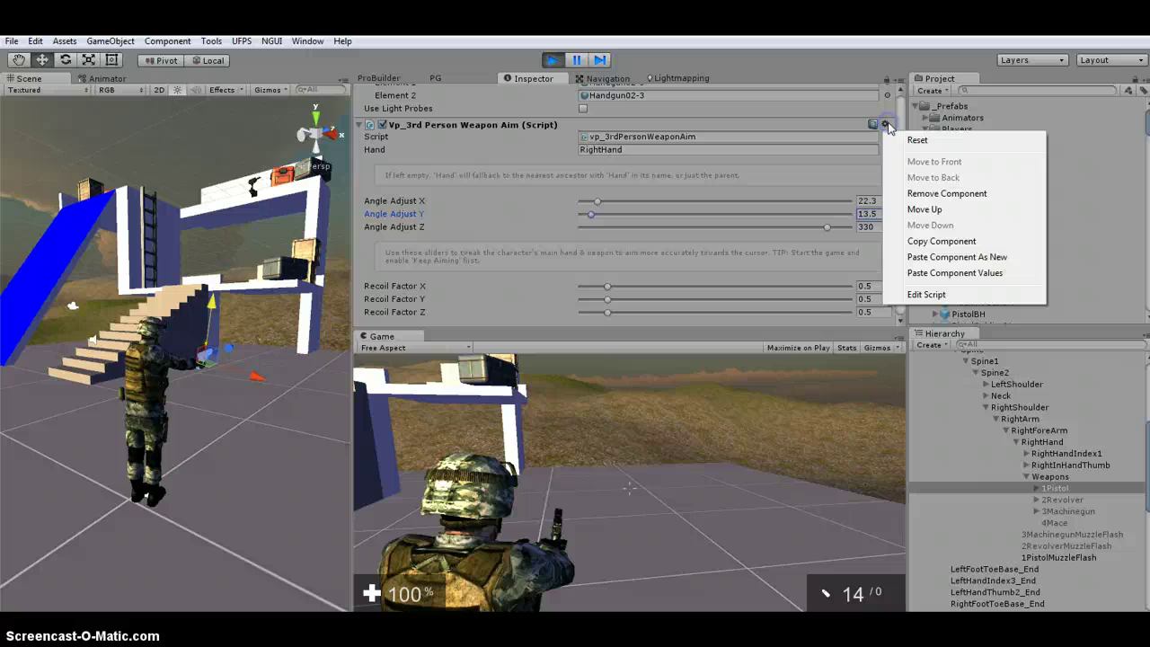
left_click(940, 241)
left_click(554, 60)
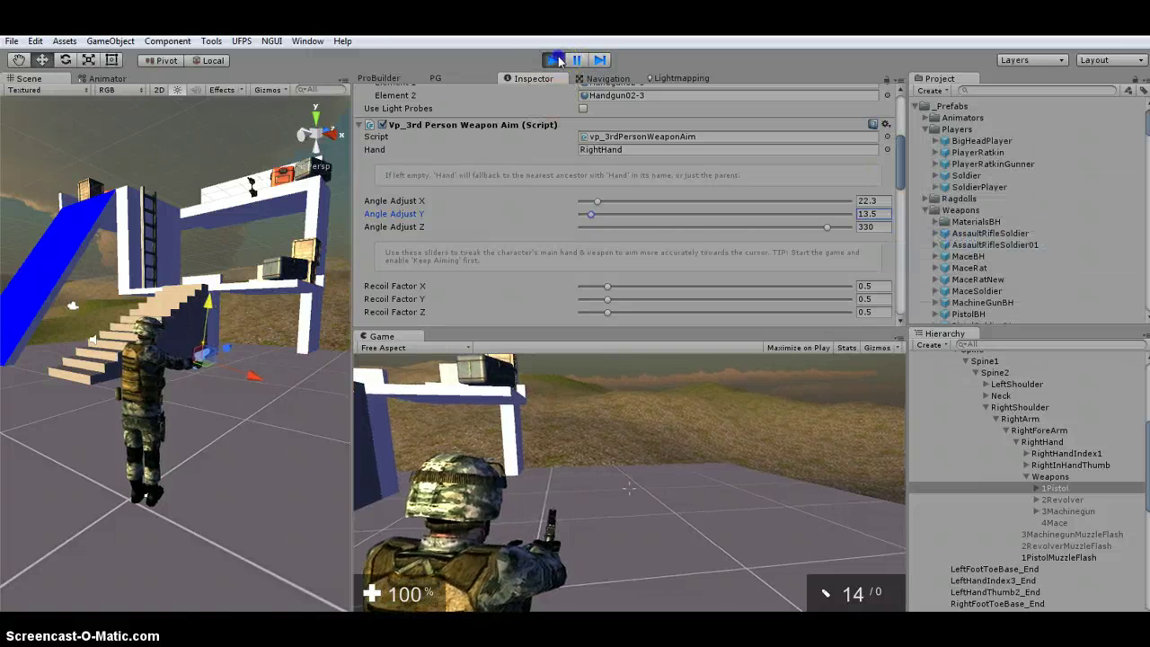
Paste the copied values into the right-hand 1Pistol's Vp_3rd Person Weapon Aim component and switch Keep Aiming off
left_click(885, 125)
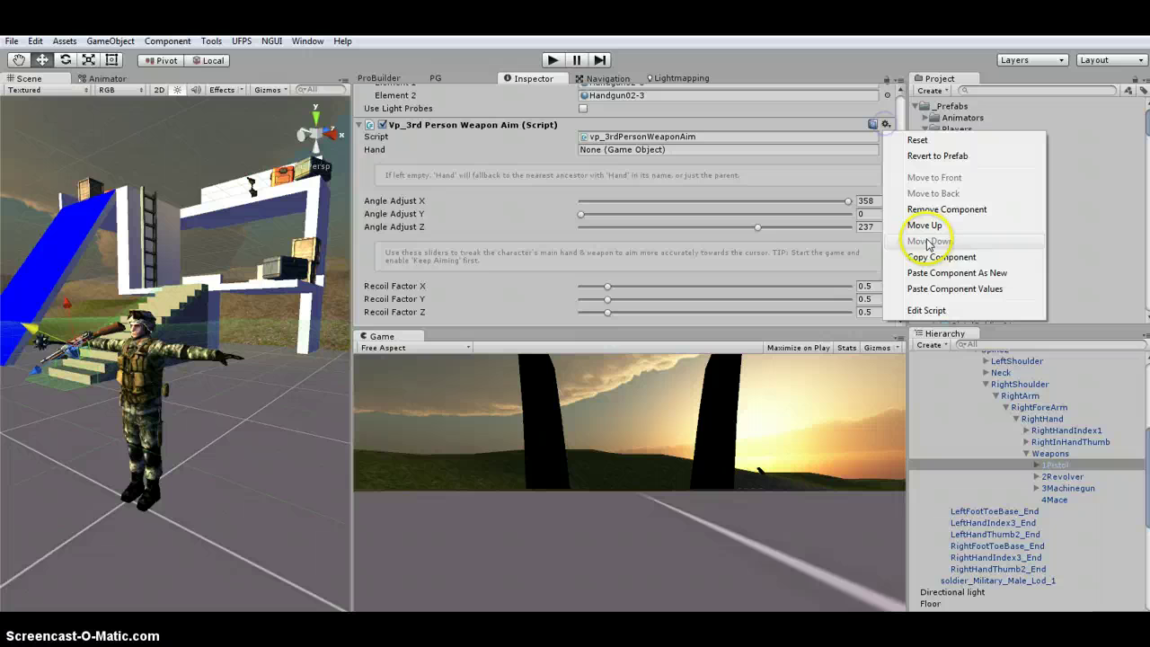
left_click(954, 289)
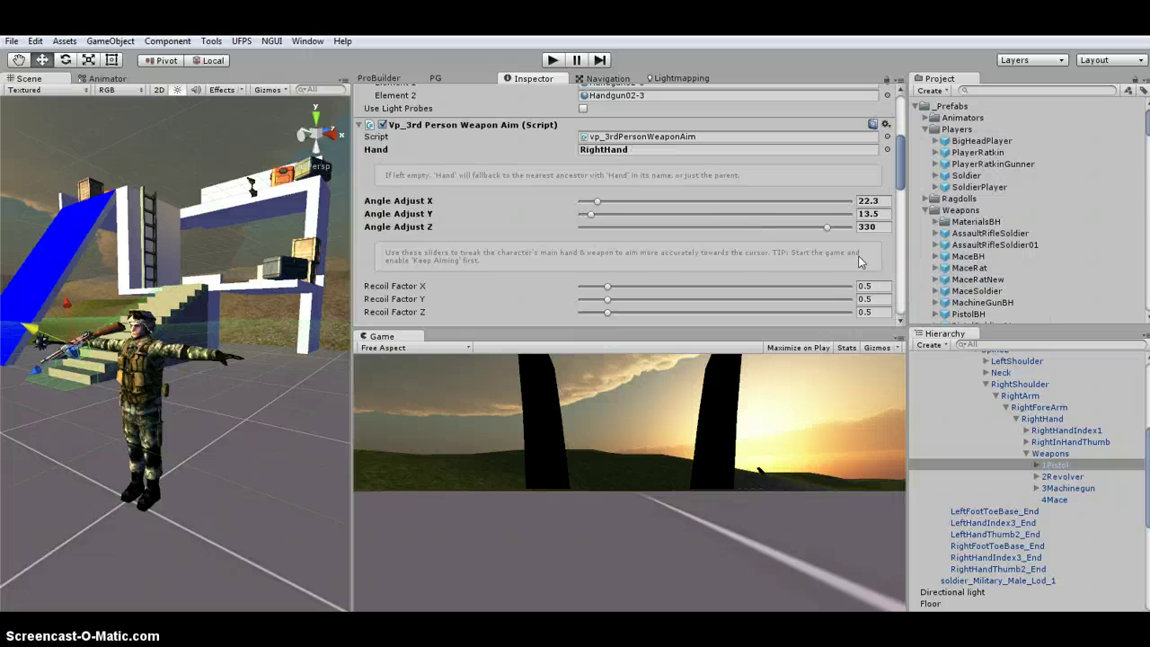
scroll(742, 238, "down", 3)
scroll(717, 258, "down", 4)
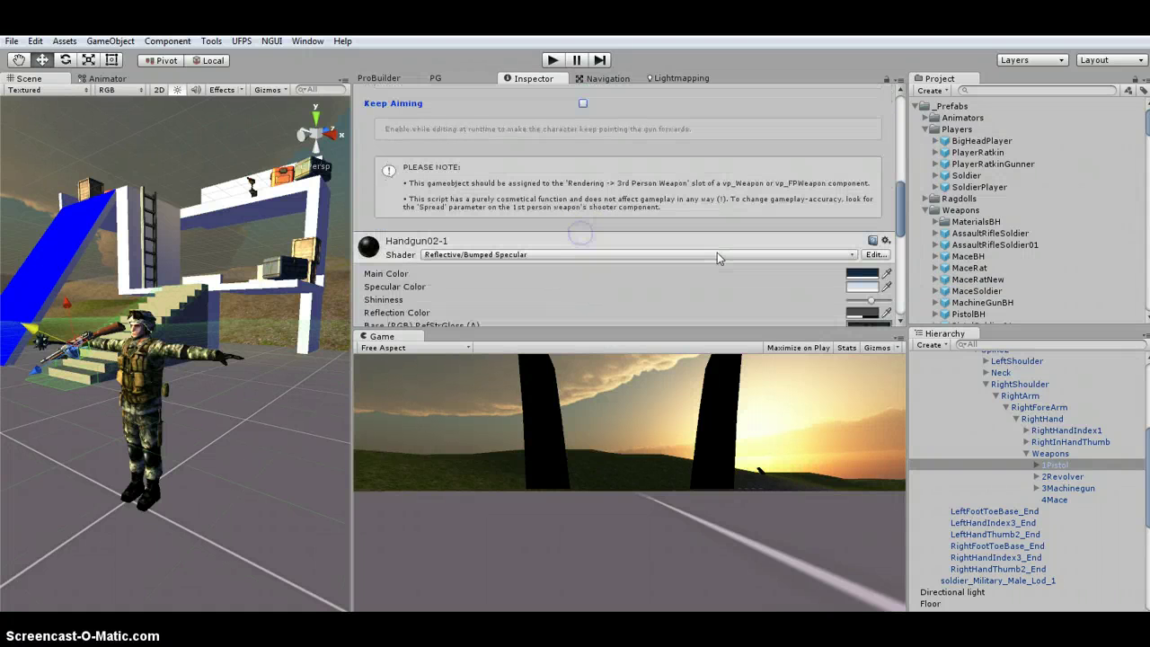
scroll(717, 259, "up", 7)
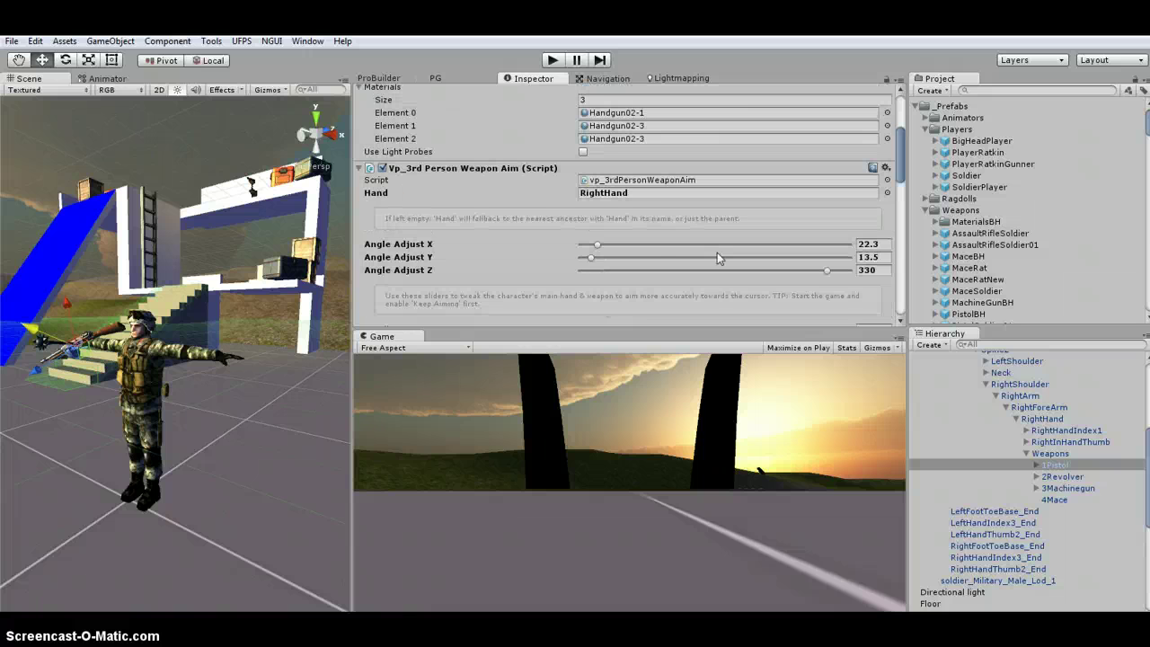
scroll(547, 241, "up", 1)
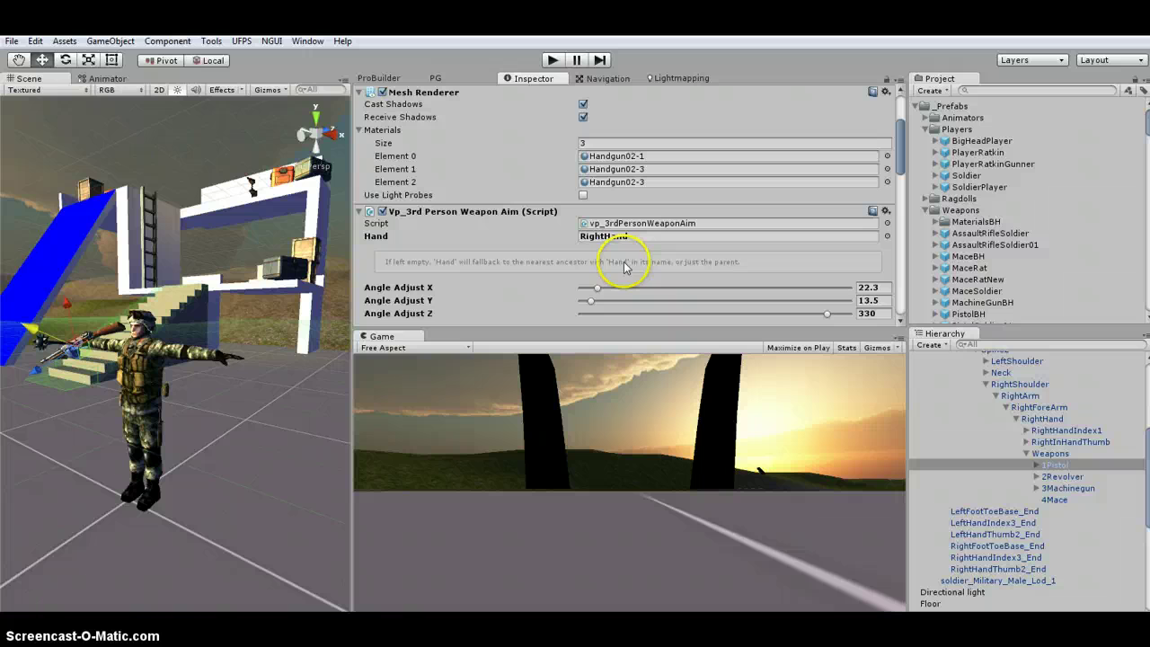
Examine the Vp_3rd Person Weapon Aim settings of the right-hand 2Revolver and 3Machinegun
left_click(1064, 476)
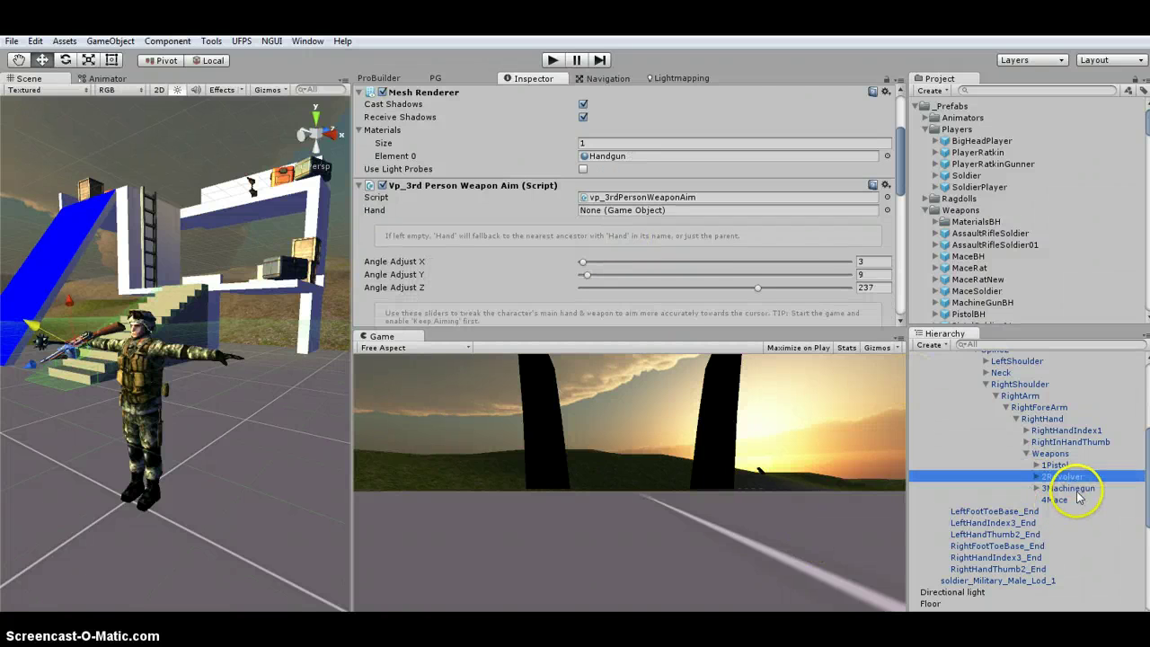
left_click(1074, 488)
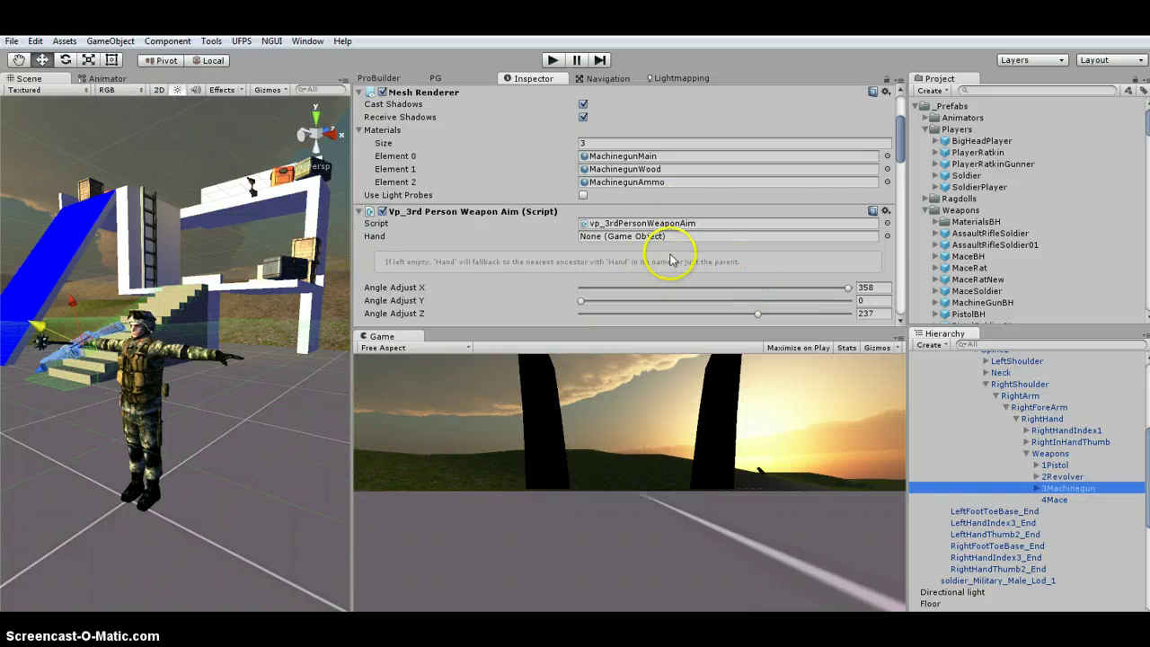
scroll(629, 252, "down", 6)
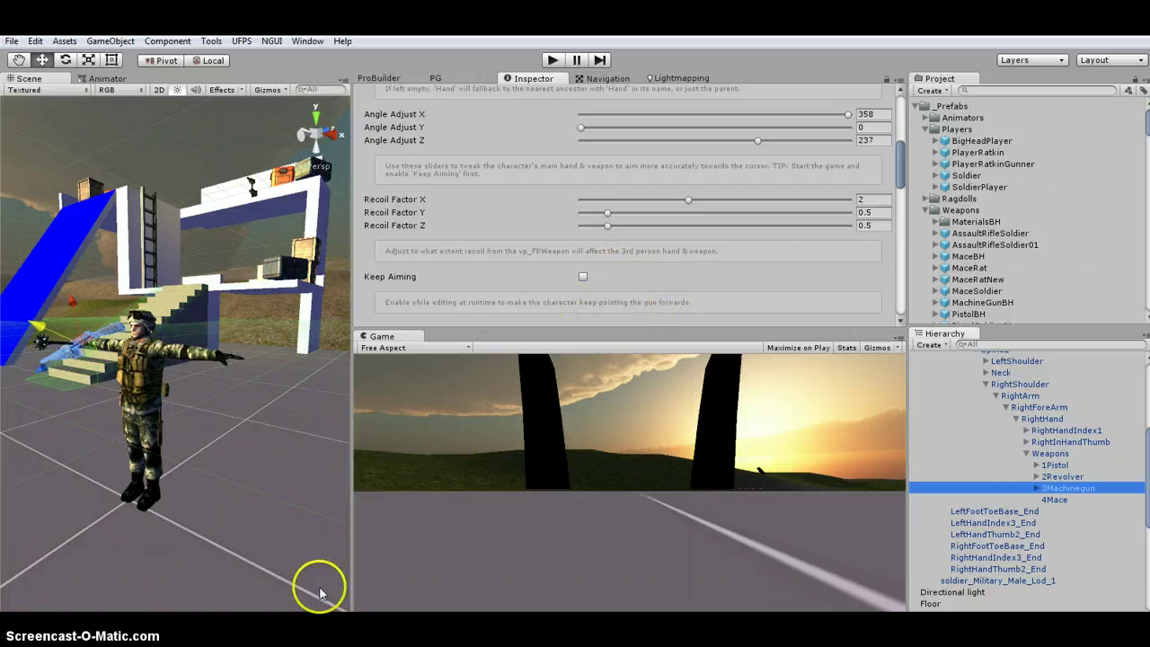
Select the MaceSoldier instance in the scene and disable its Animator component
left_click(502, 411)
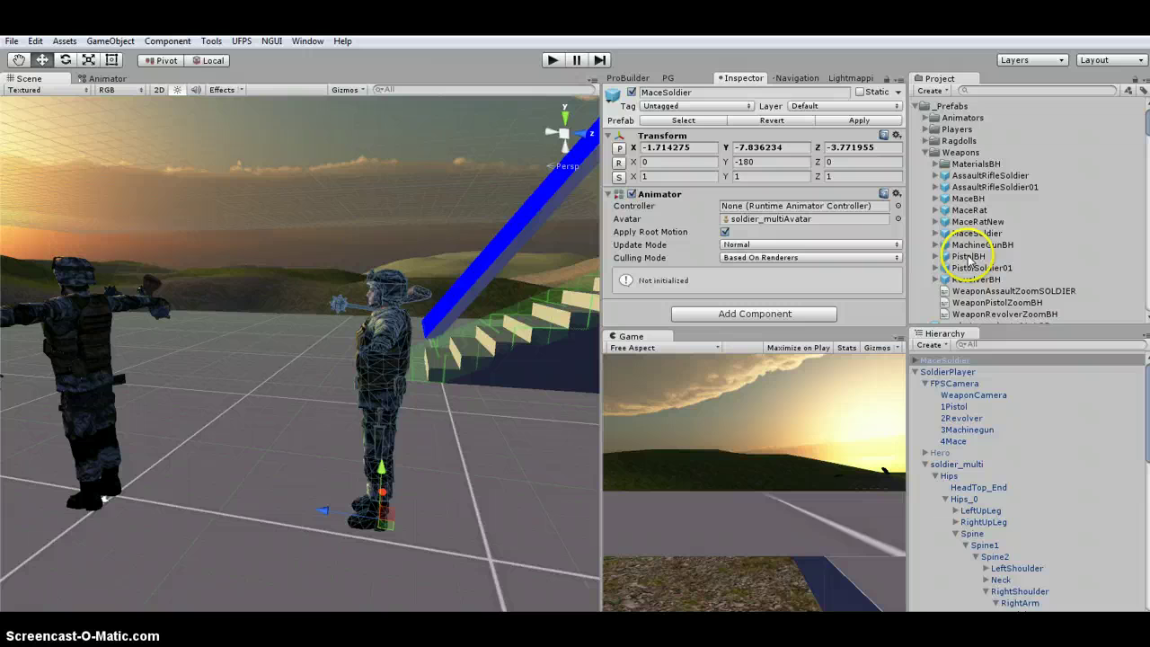
left_click(977, 234)
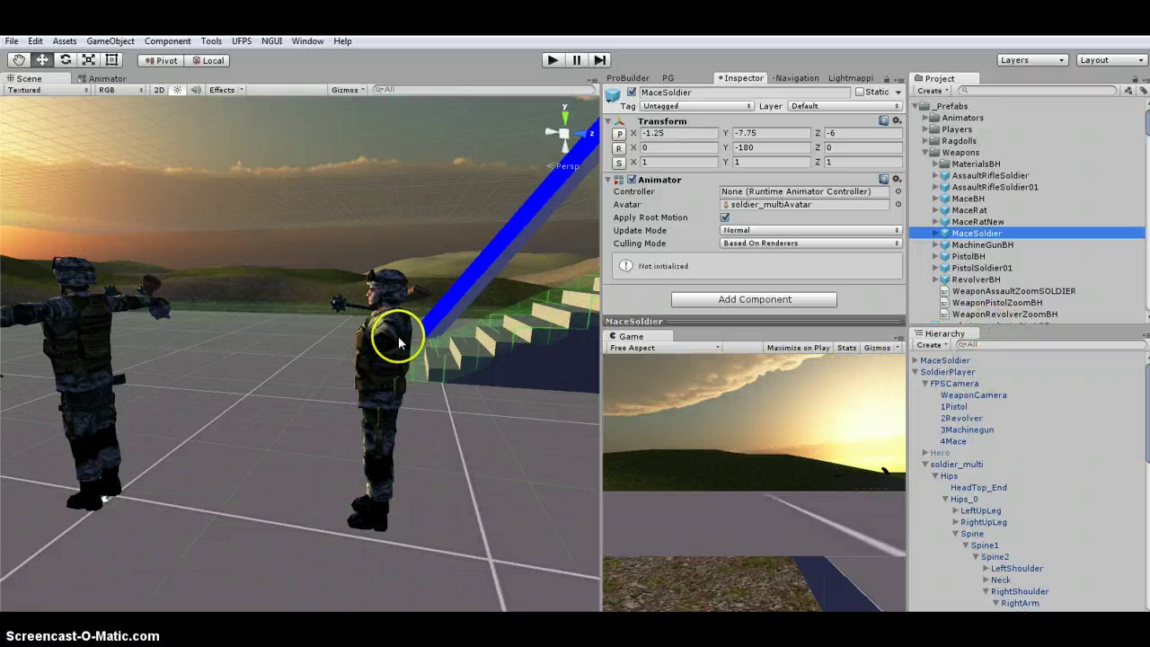
left_click(945, 360)
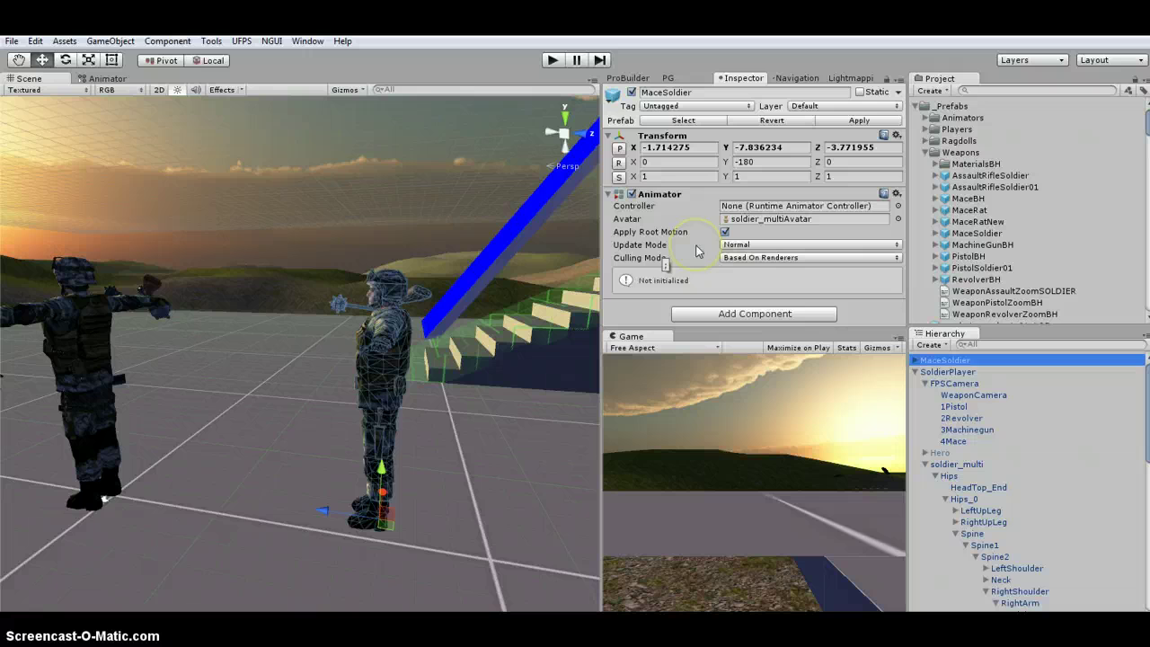
left_click(631, 194)
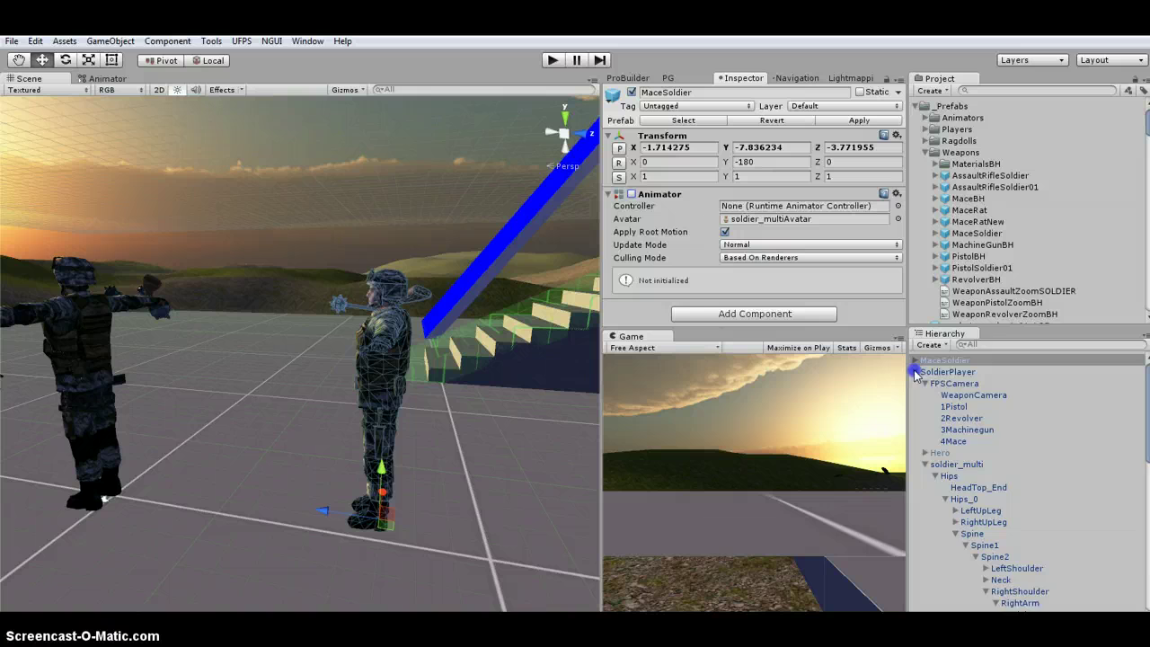
Create an empty child object under MaceSoldier and raise it along Y to about 1.614
left_click(951, 361)
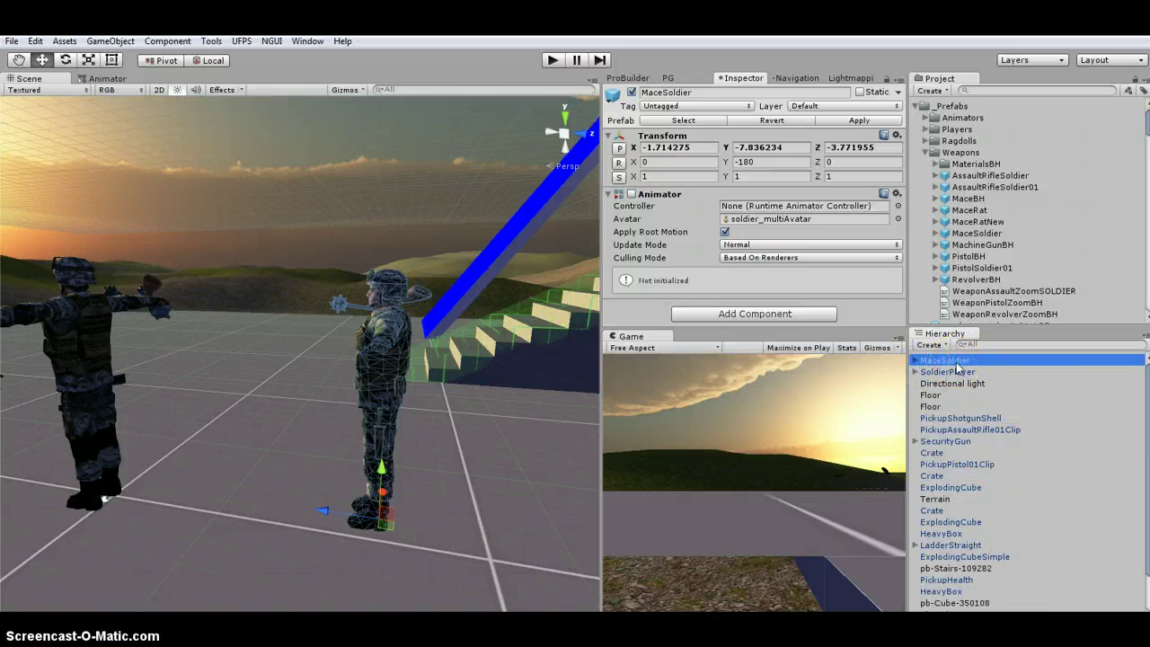
left_click(110, 40)
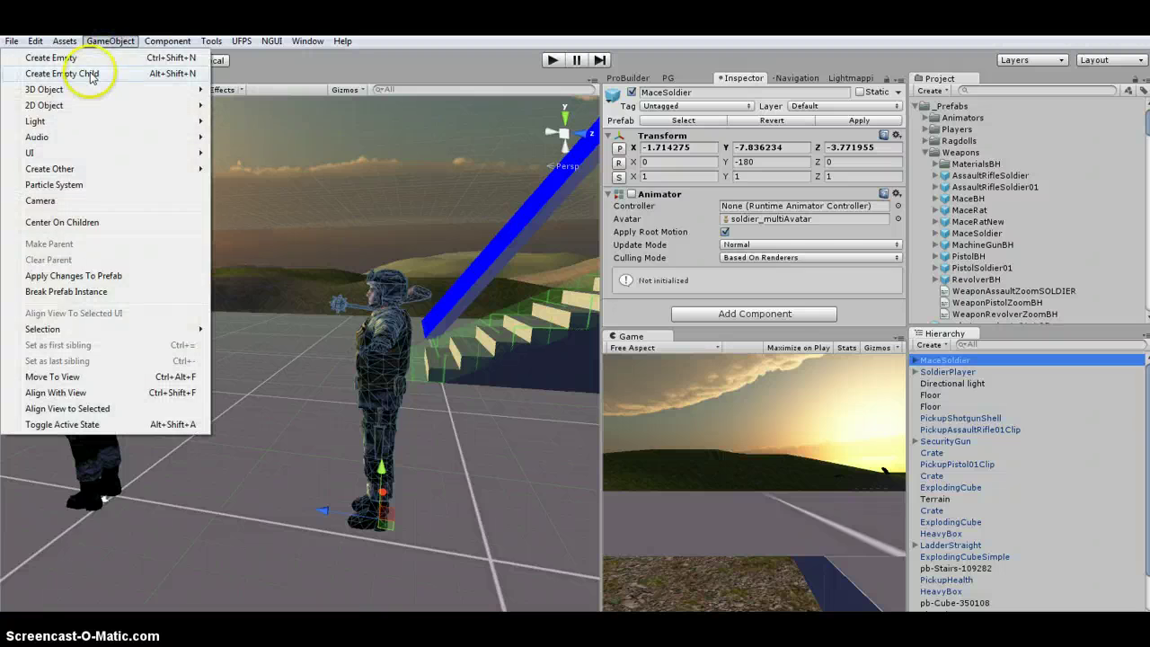
left_click(90, 74)
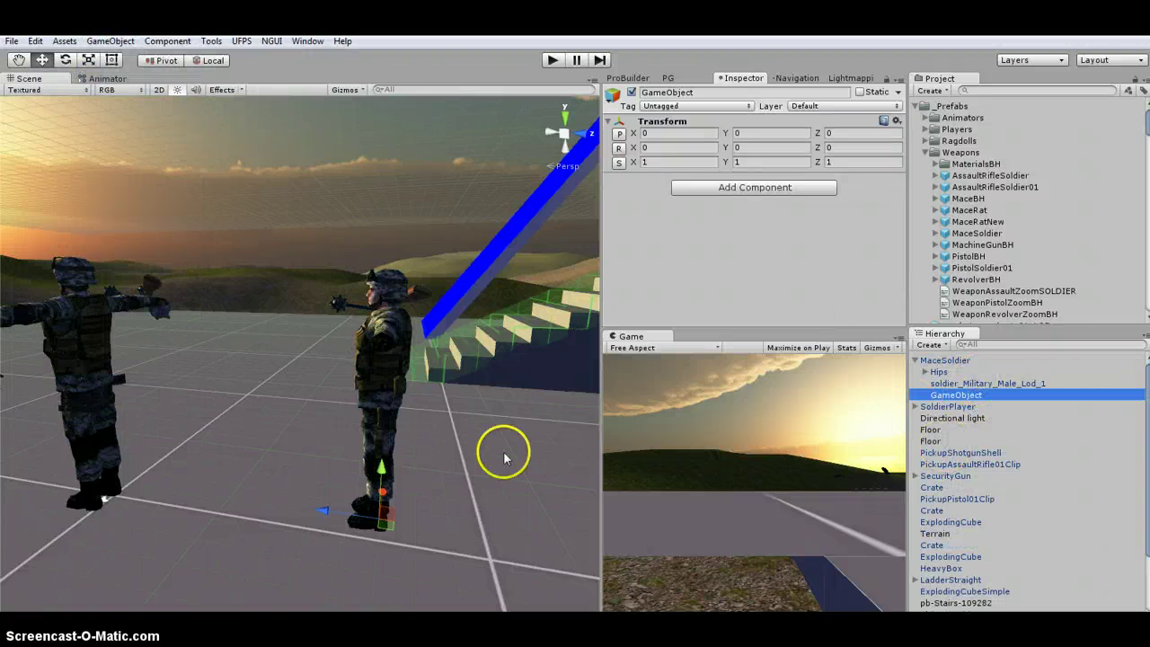
left_click_drag(383, 464, 226, 376)
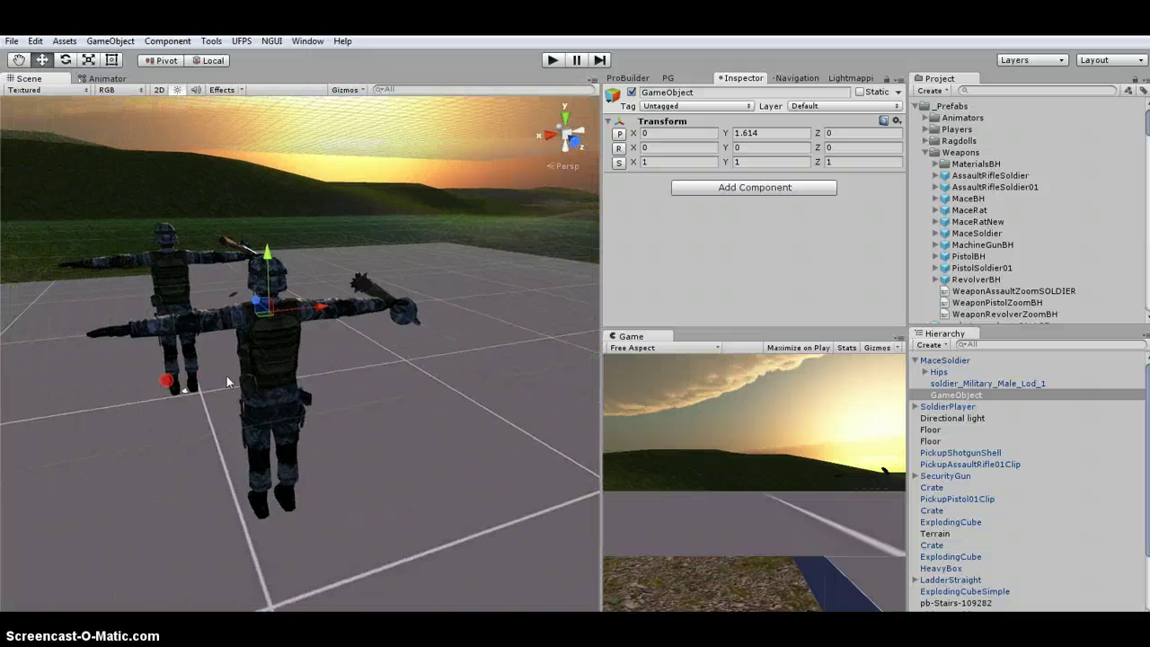
Set the empty child object's Y position to 1.6 and frame it with the MaceSoldier to check its height
scroll(287, 364, "down", 10)
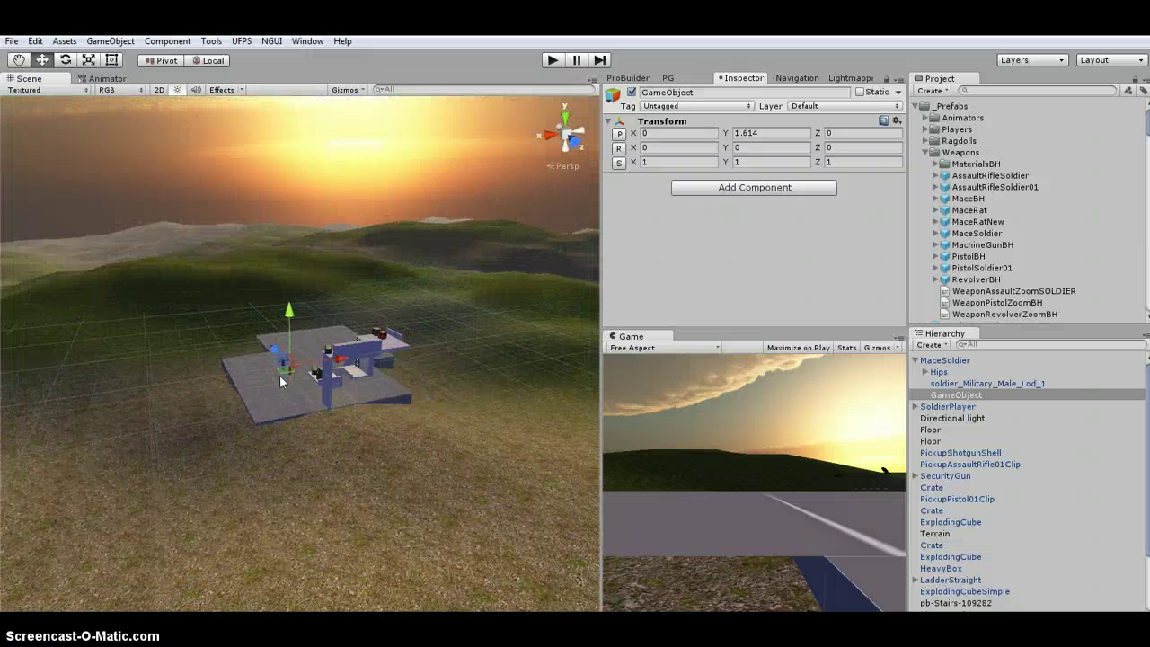
scroll(280, 375, "up", 5)
left_click(802, 155)
left_click(777, 133)
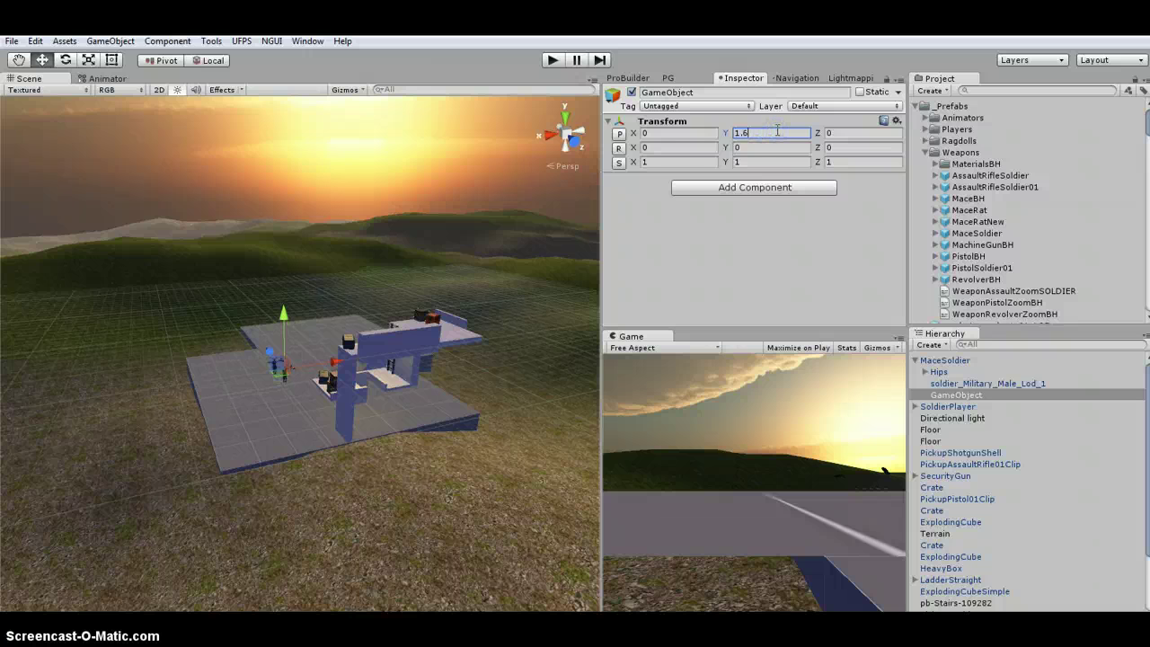
left_click(321, 405)
left_click(319, 384)
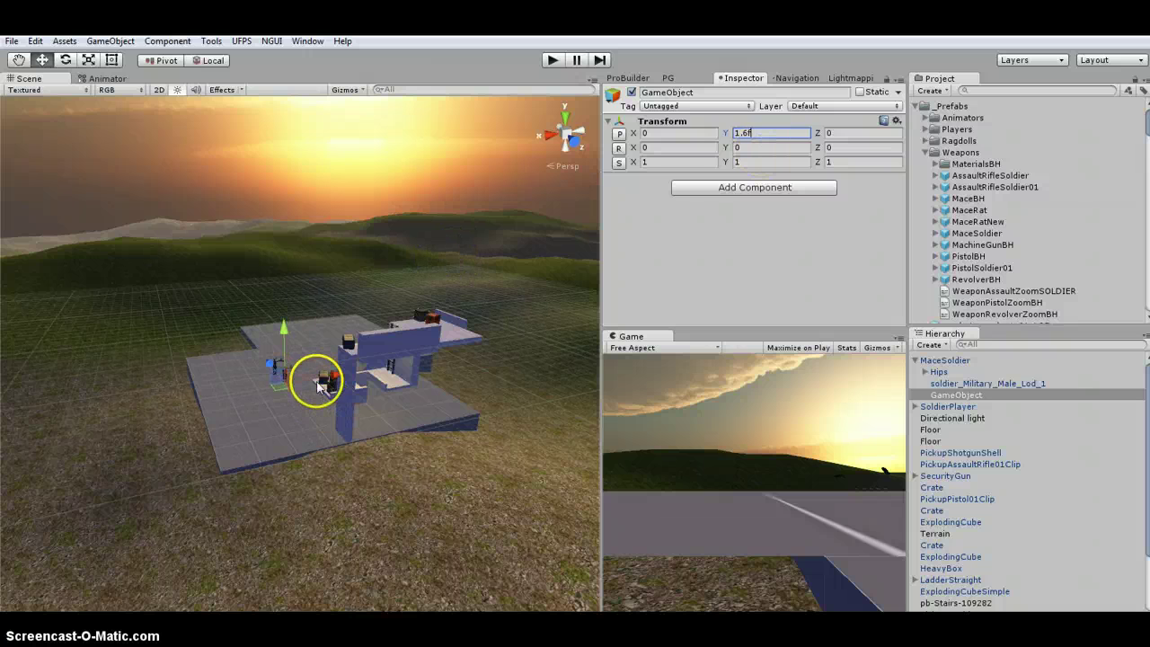
left_click(767, 147)
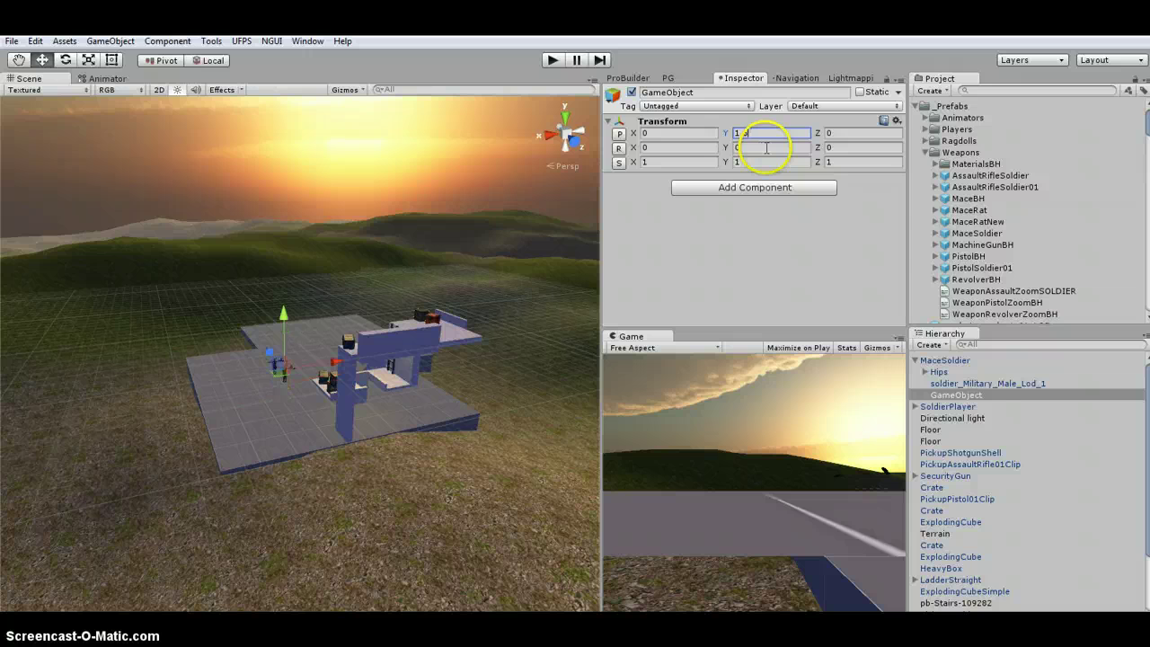
left_click(950, 360)
key("f")
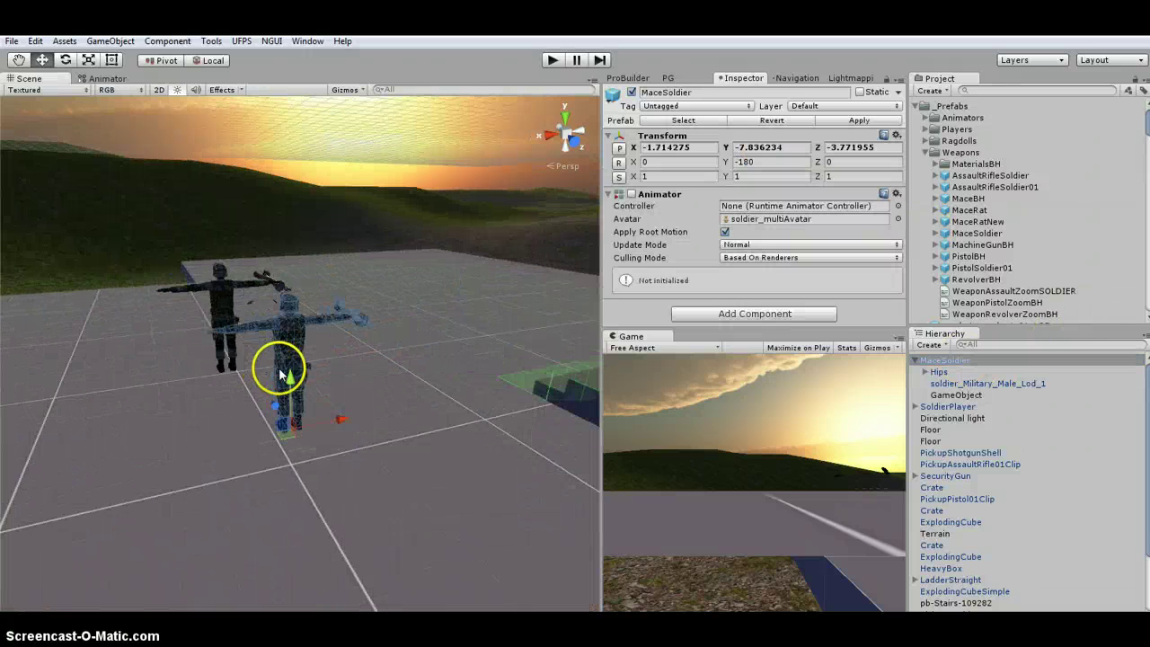
double_click(956, 394)
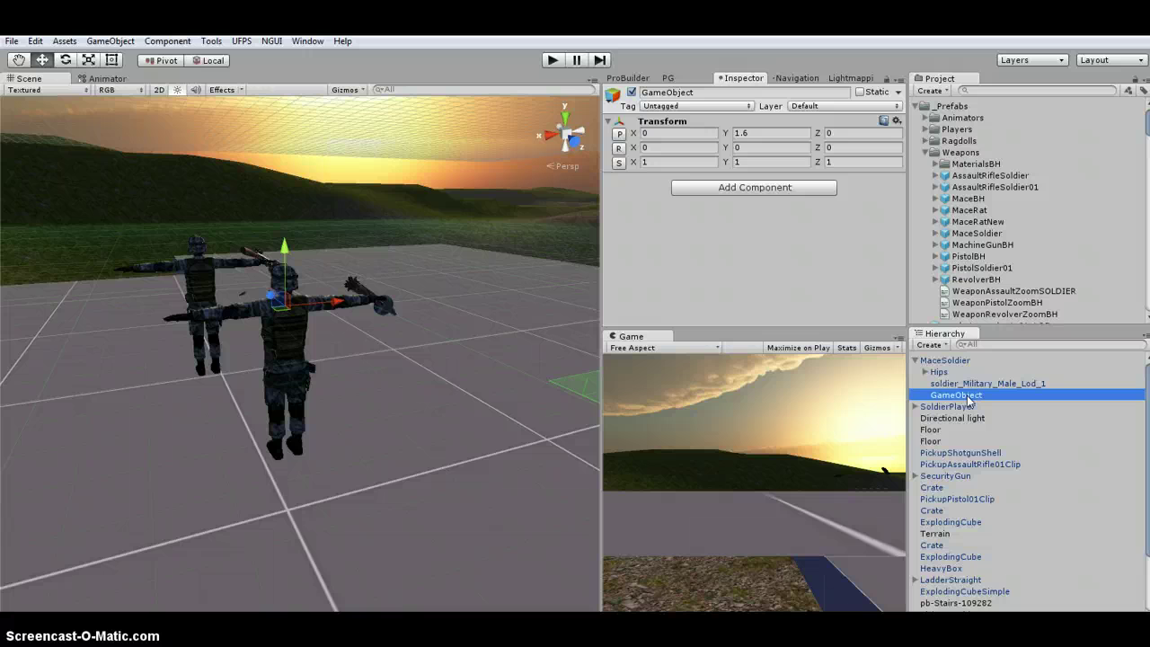
Move the empty object out to the scene's top level, rename it MaceSoldier, and make it the original MaceSoldier's parent
left_click_drag(968, 401, 934, 361)
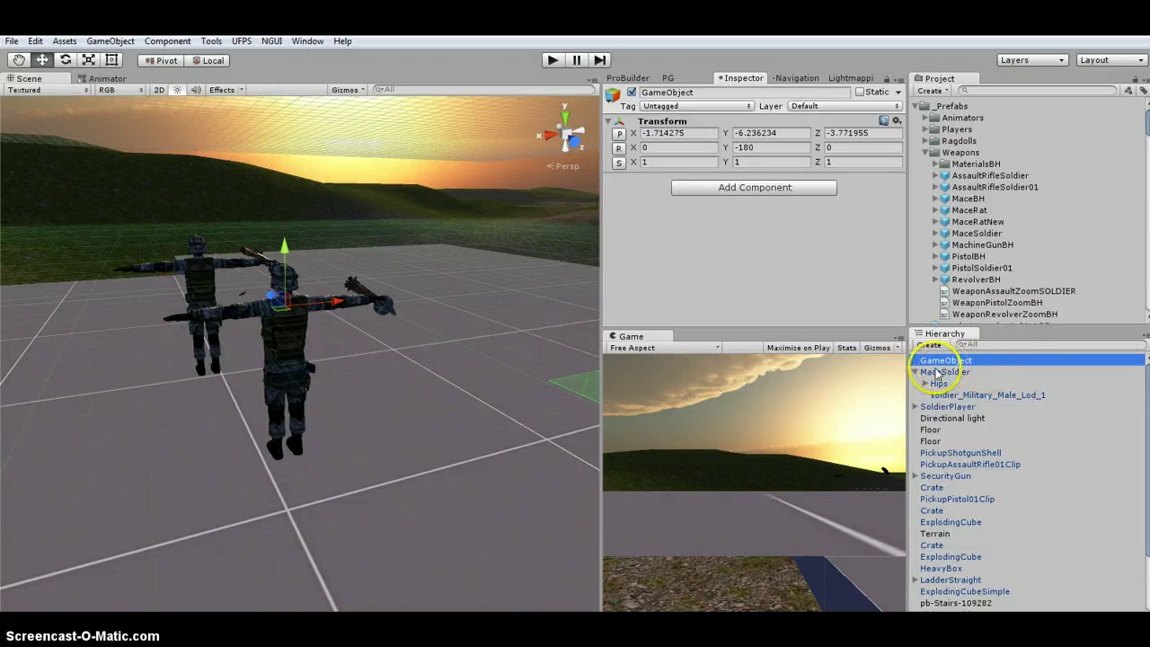
left_click_drag(641, 92, 726, 94)
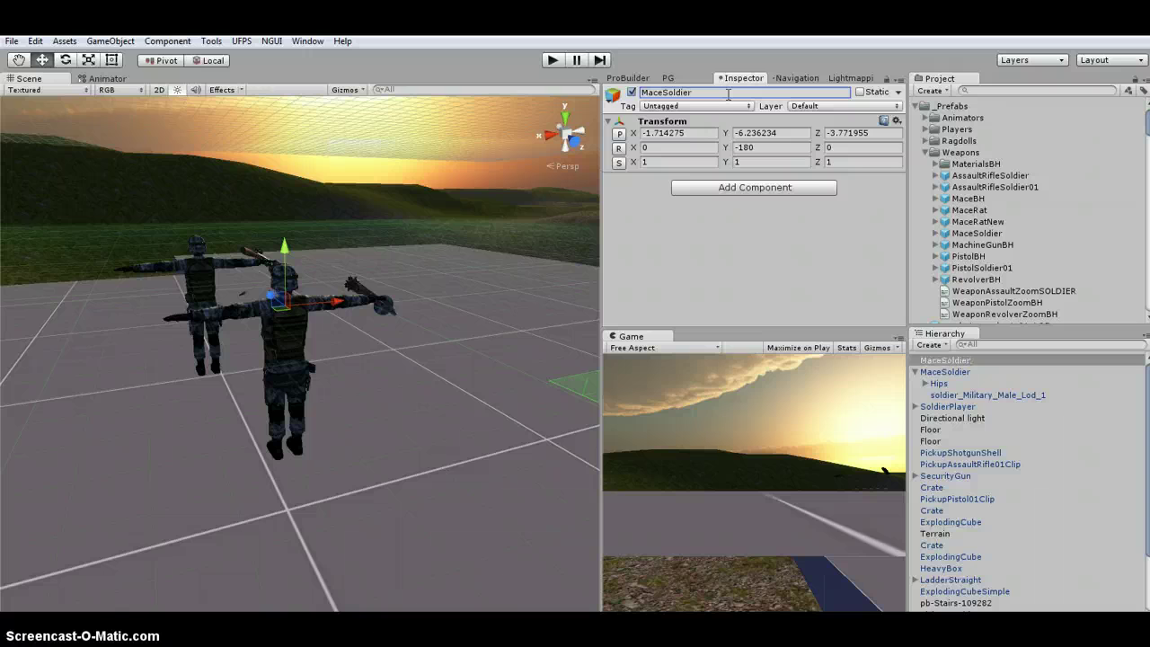
left_click_drag(939, 372, 955, 362)
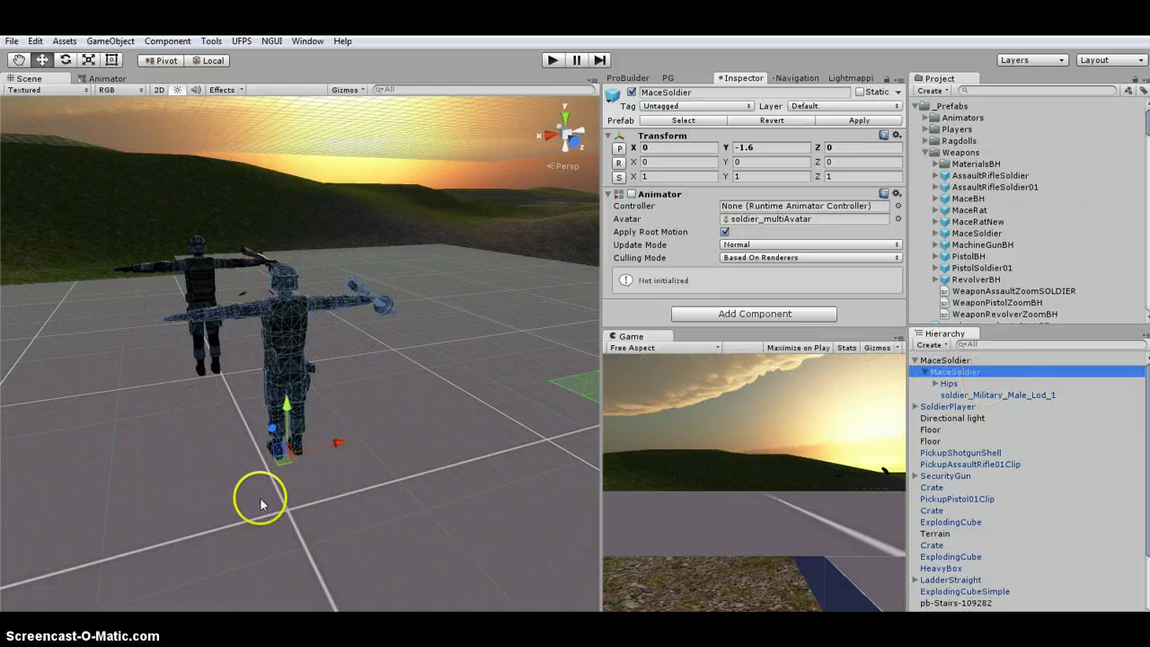
left_click(956, 361)
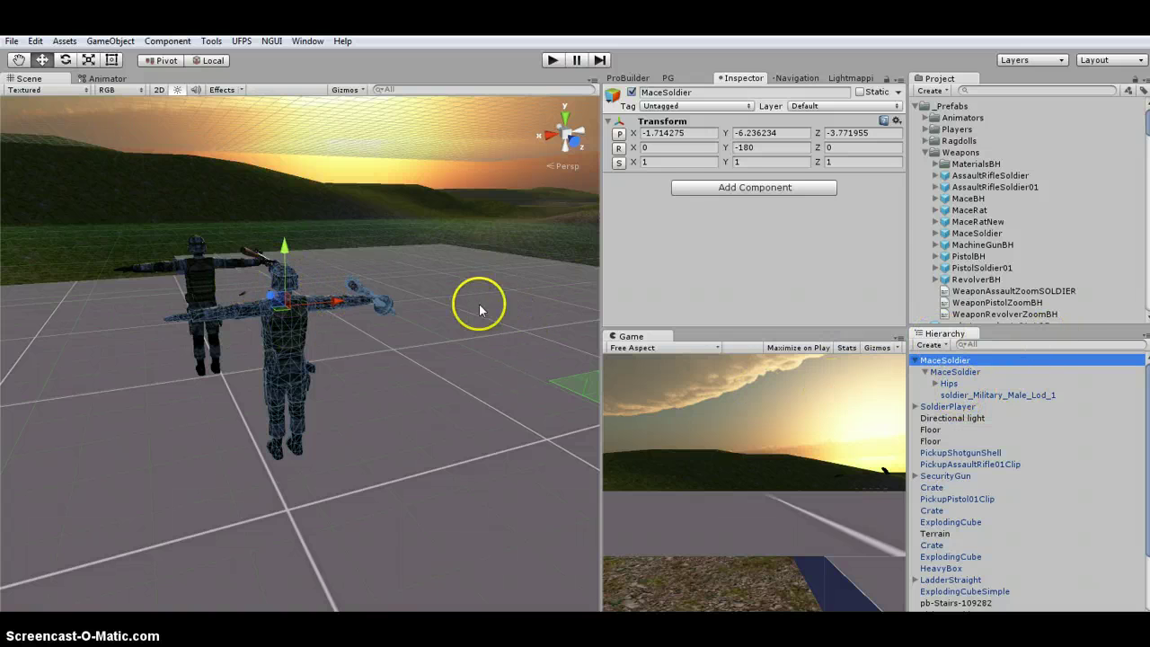
Expand the nested MaceSoldier's skeleton from Hips through the spine and right arm to the RightHand's Weapons group
left_click(385, 309)
left_click(375, 308)
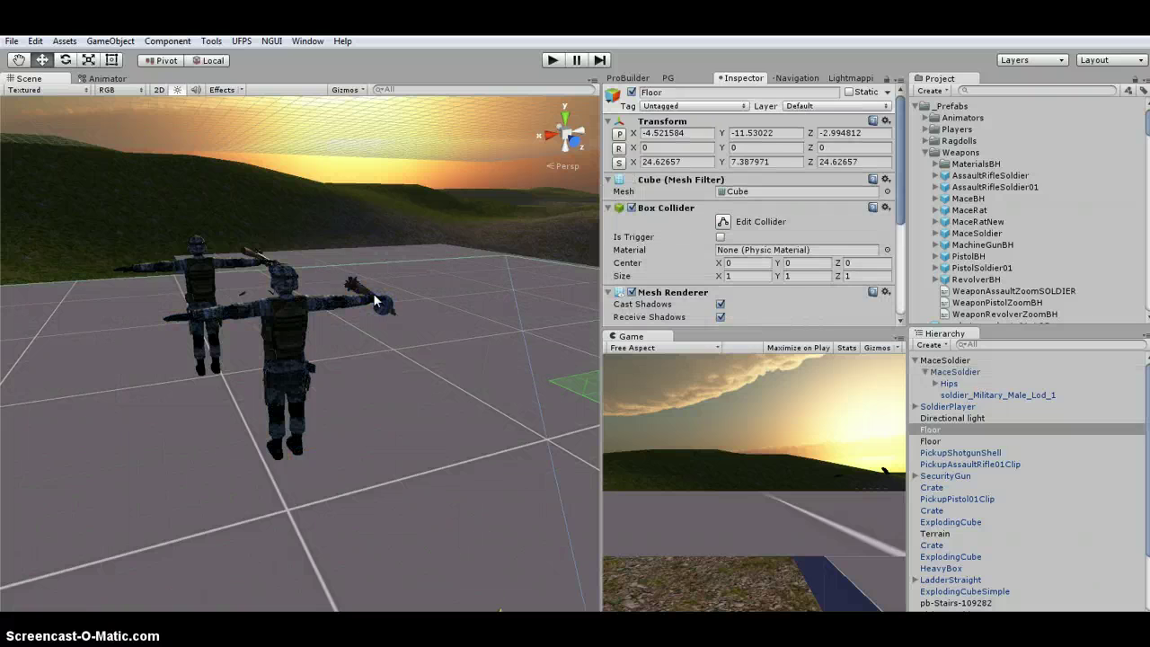
left_click(375, 307)
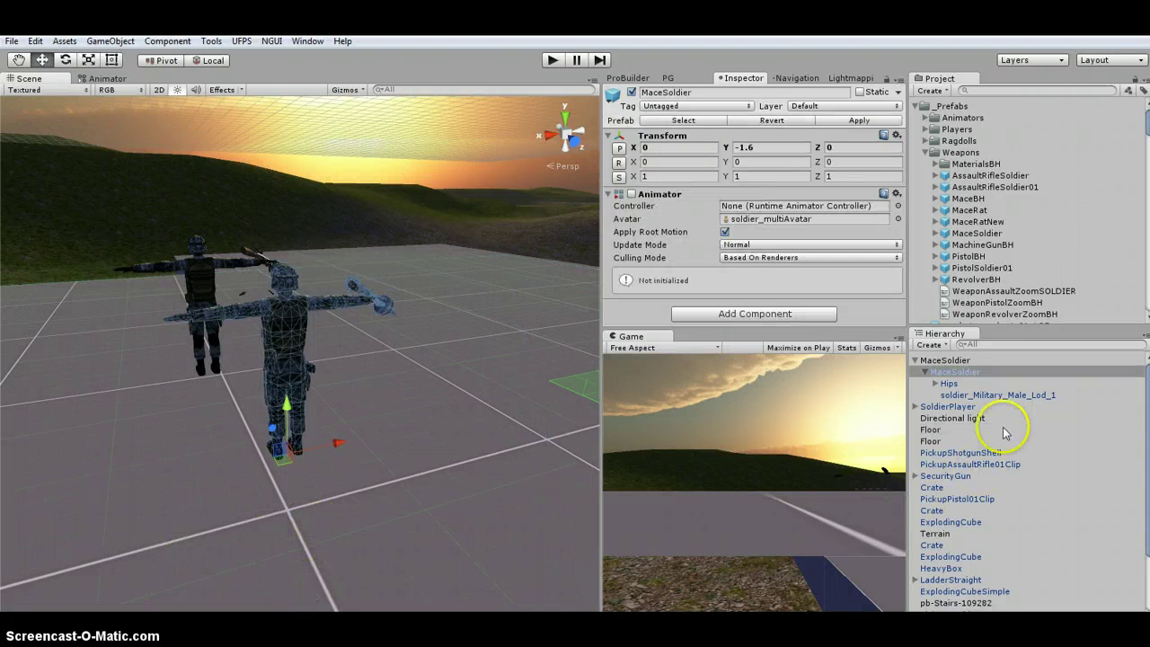
left_click(936, 384)
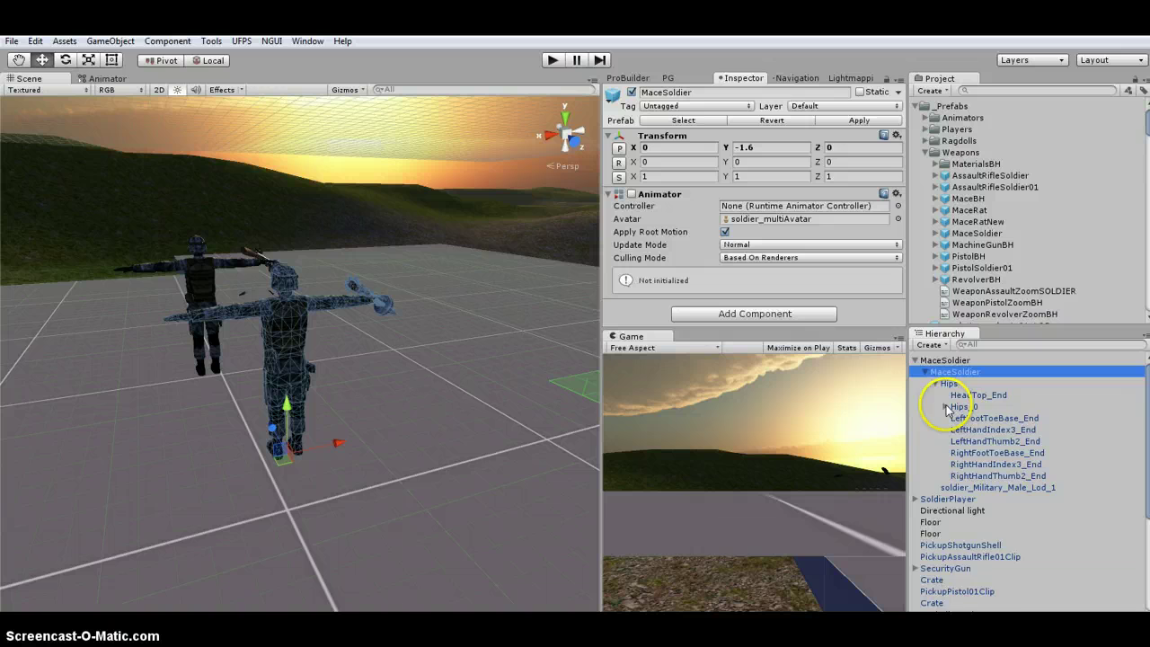
left_click(946, 406)
left_click(956, 441)
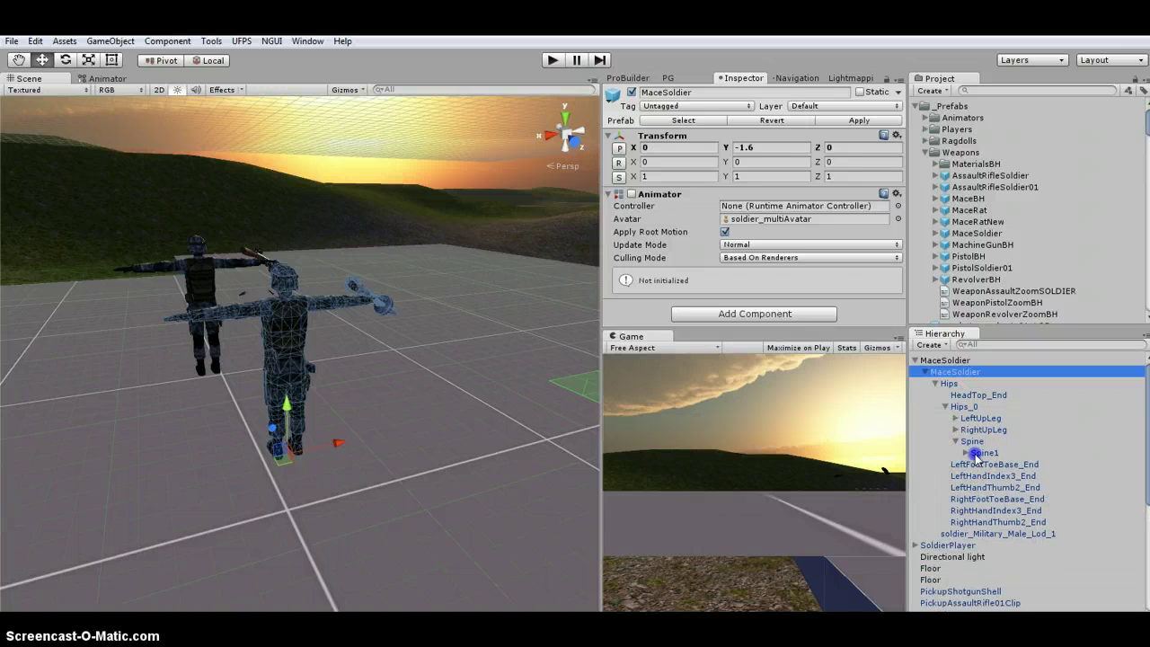
left_click(977, 454)
left_click(965, 453)
left_click(976, 463)
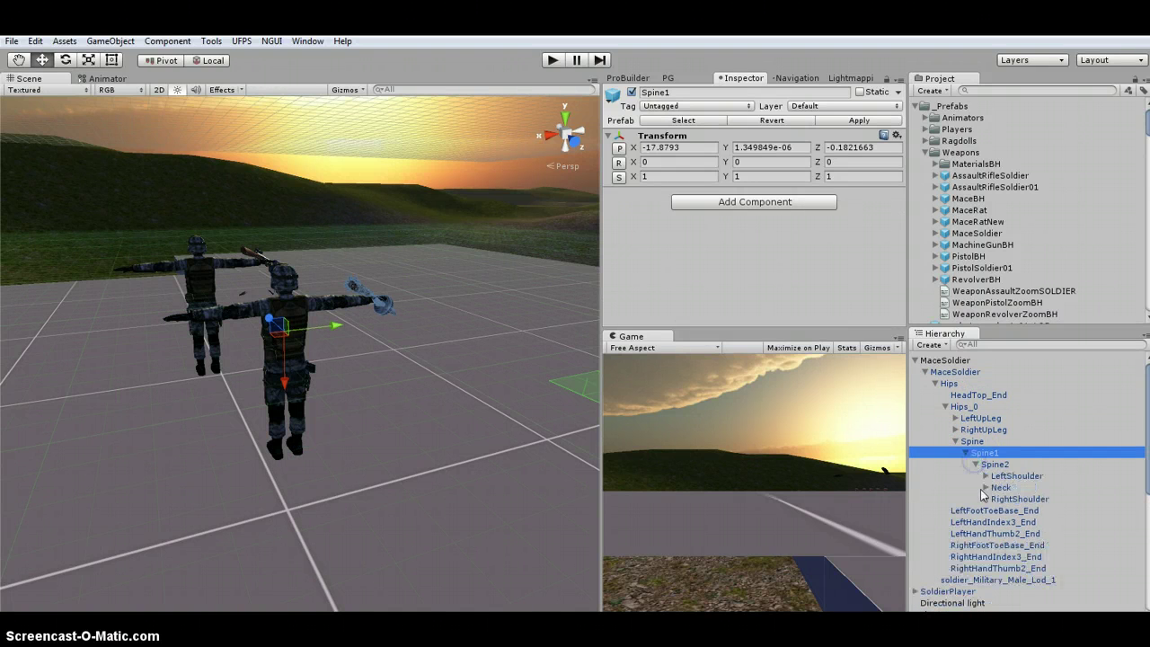
left_click(986, 498)
left_click(998, 511)
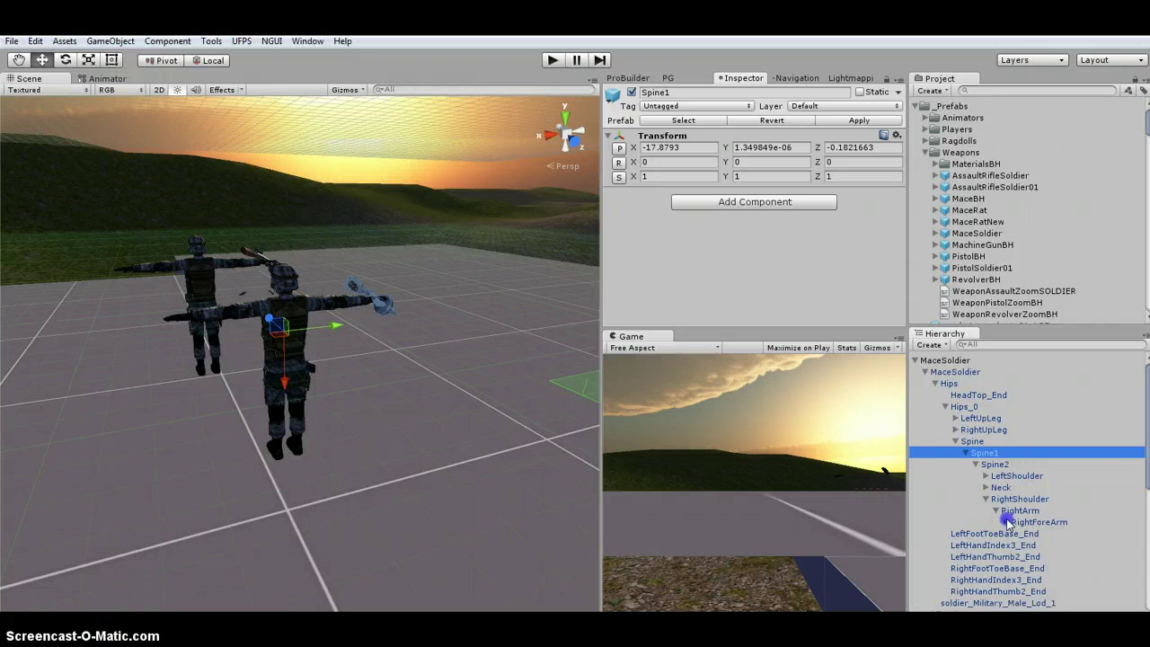
left_click(1006, 522)
left_click(1016, 533)
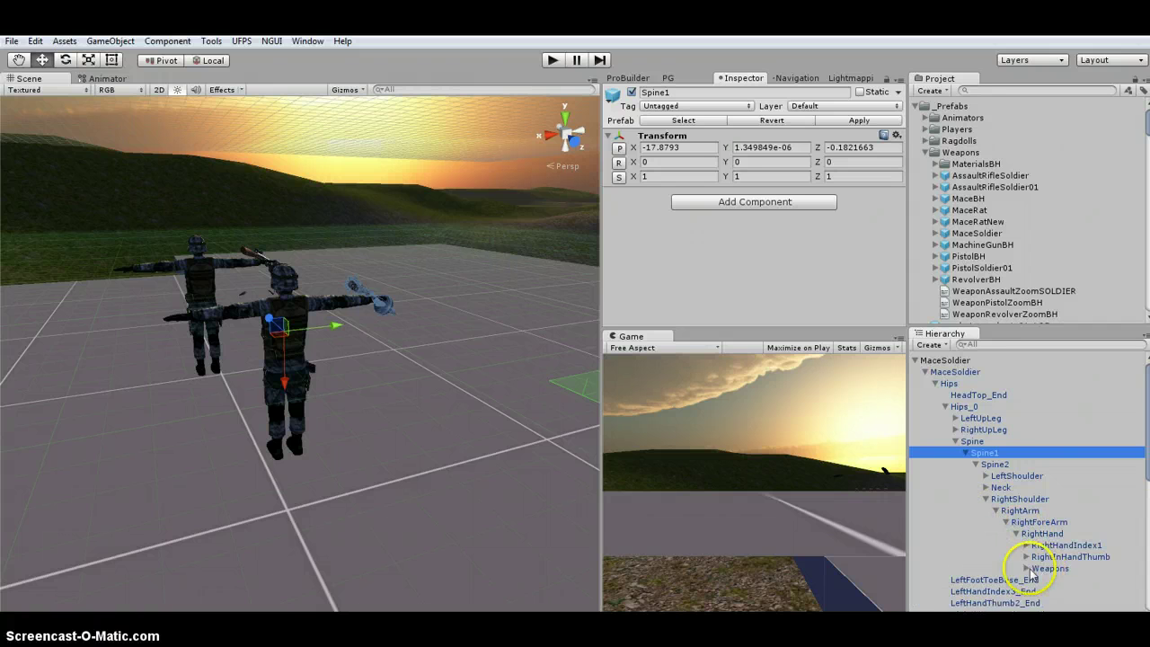
left_click(1026, 570)
scroll(1046, 539, "down", 3)
Deactivate the 1Pistol, 2Revolver and 3Machinegun objects together in MaceSoldier's Weapons group
left_click(1055, 493)
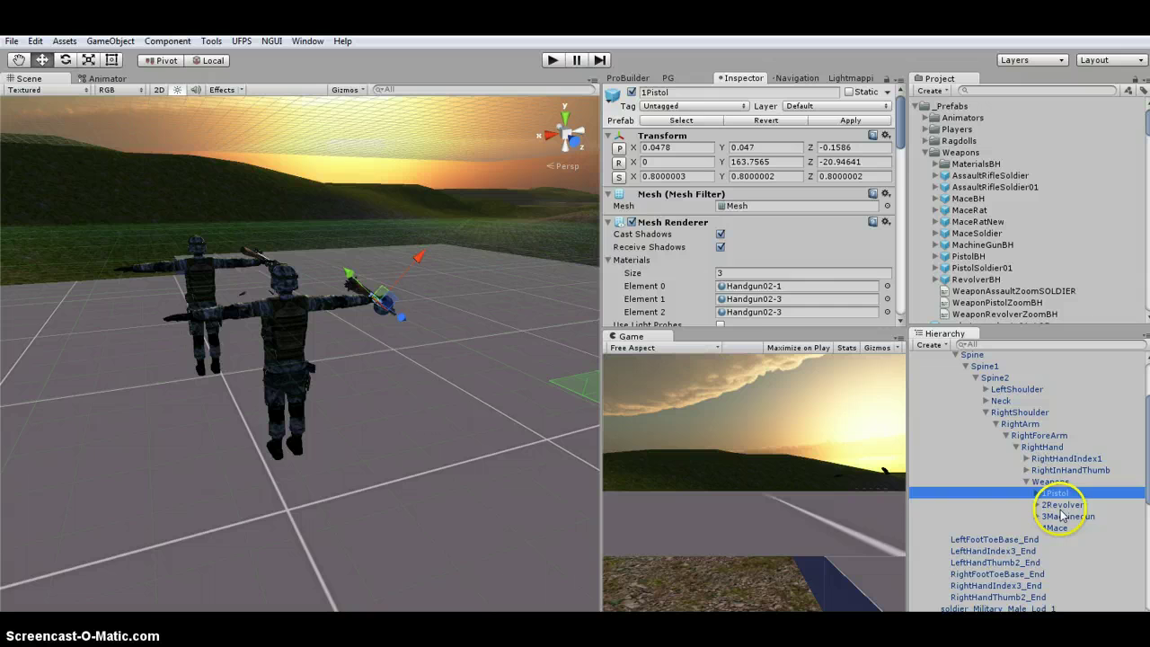
left_click(1068, 517, "shift")
left_click(633, 93)
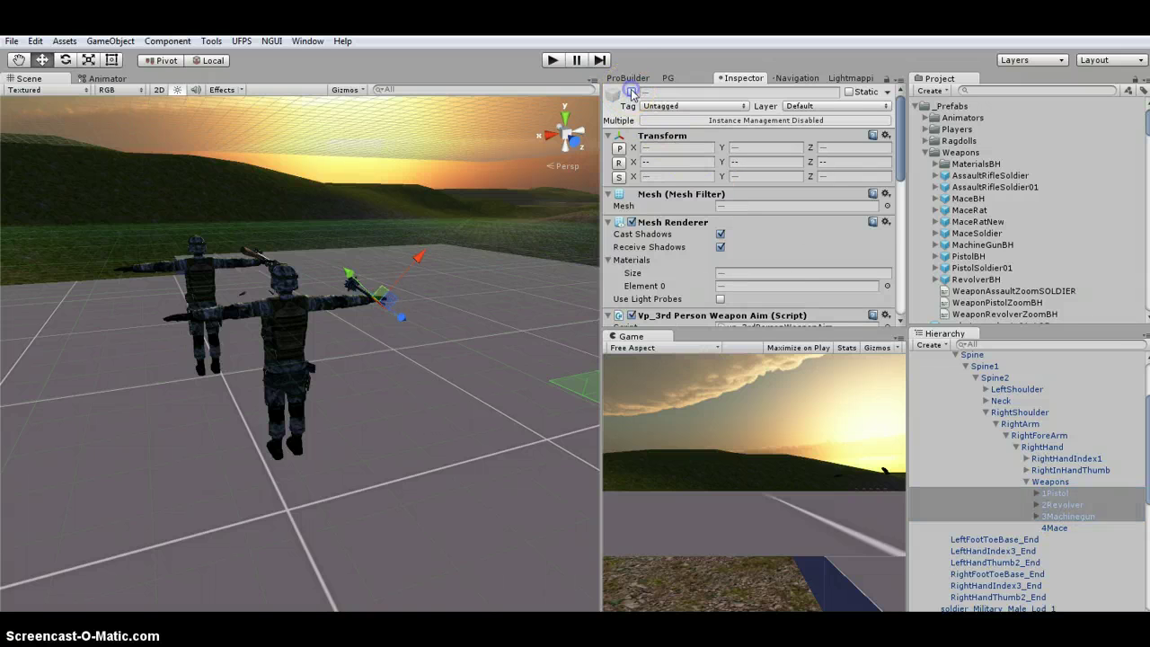
Collapse the nested MaceSoldier's Hips skeleton and select its soldier_Military_Male_Lod_1 mesh to show the mesh's materials
scroll(309, 333, "up", 2)
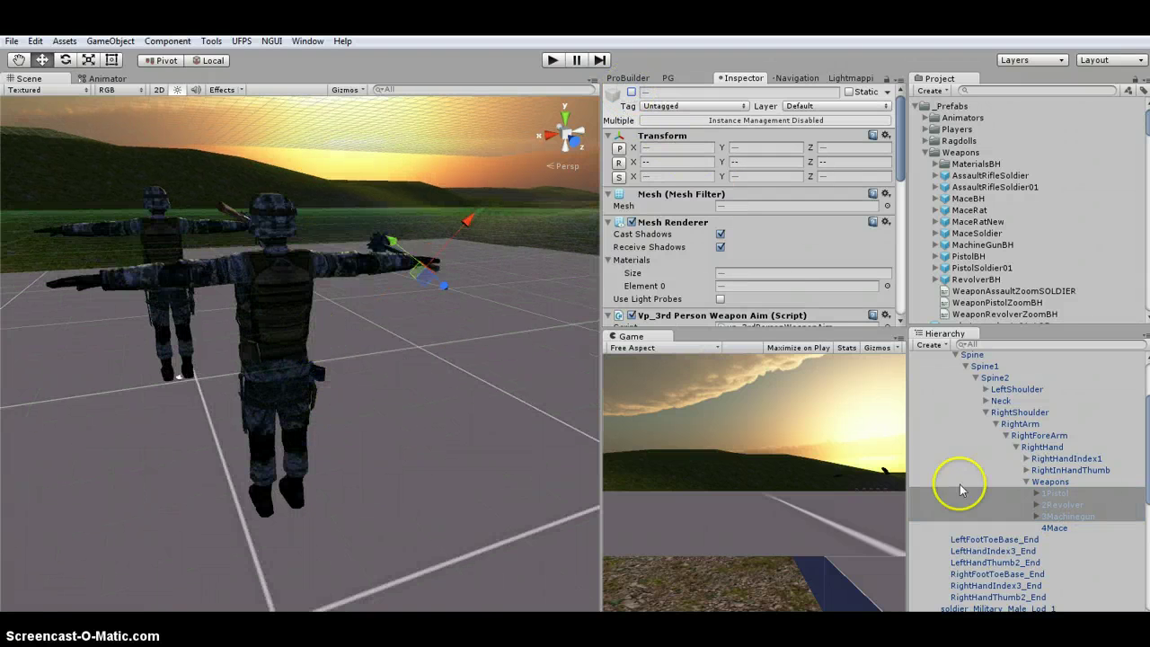
scroll(1040, 476, "up", 3)
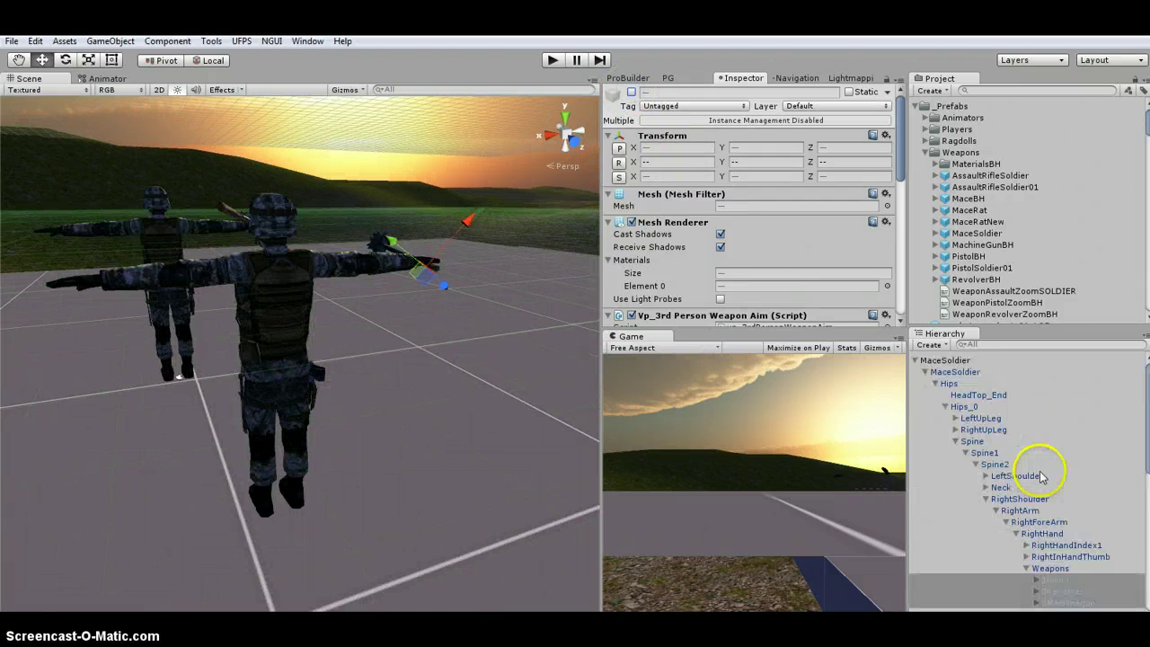
left_click(936, 385)
left_click(973, 396)
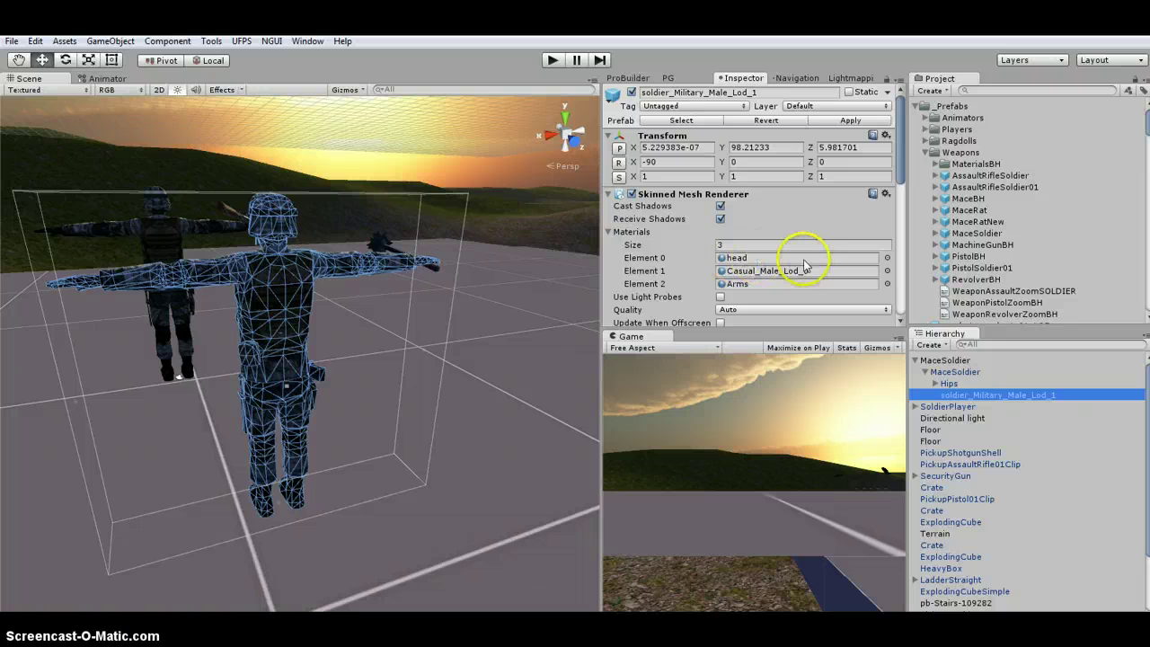
Locate the InvisibleShadowCaster material in the project through the Invisible Material reference on SoldierPlayer's soldier_multi body
left_click(943, 408)
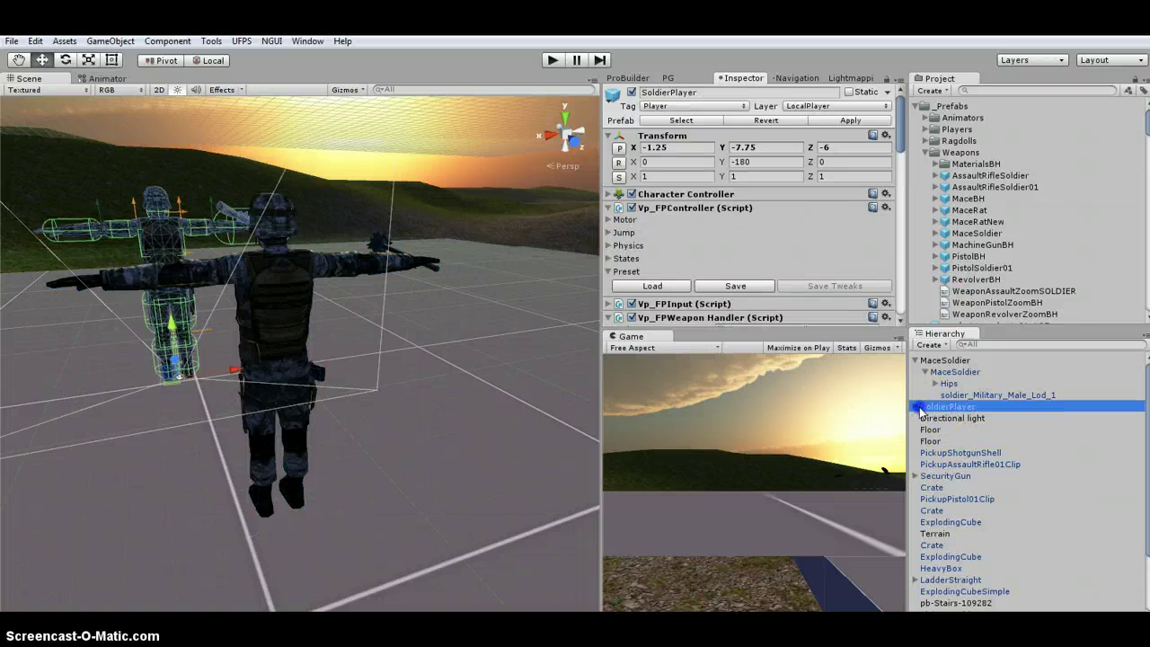
left_click(916, 407)
left_click(955, 497)
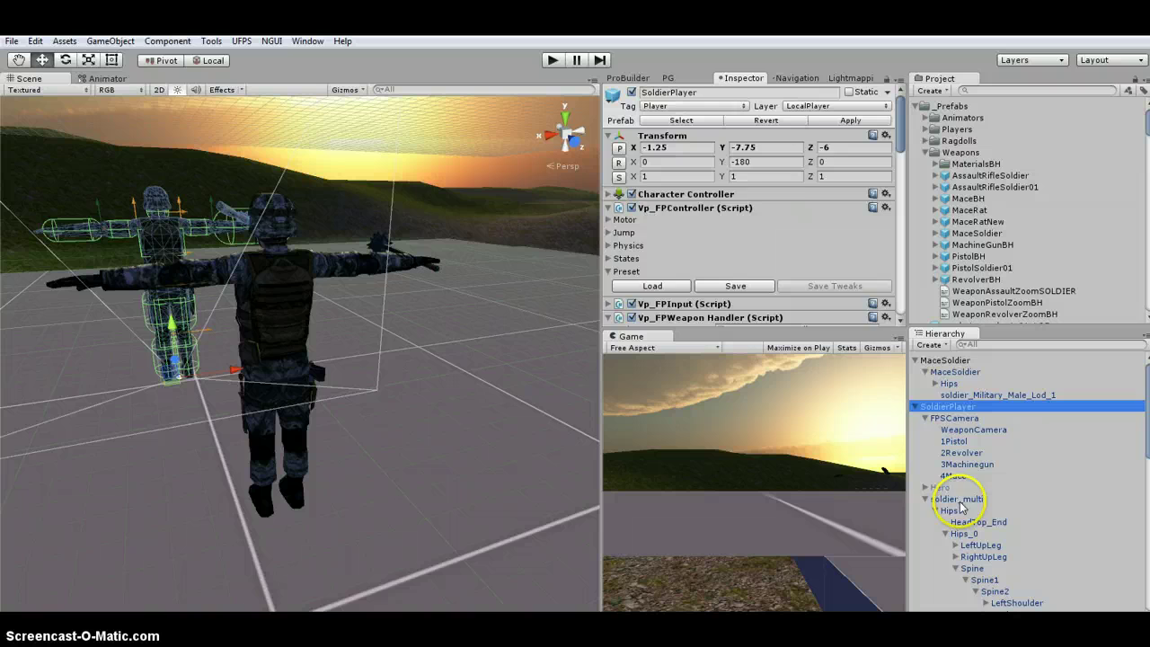
scroll(775, 289, "down", 10)
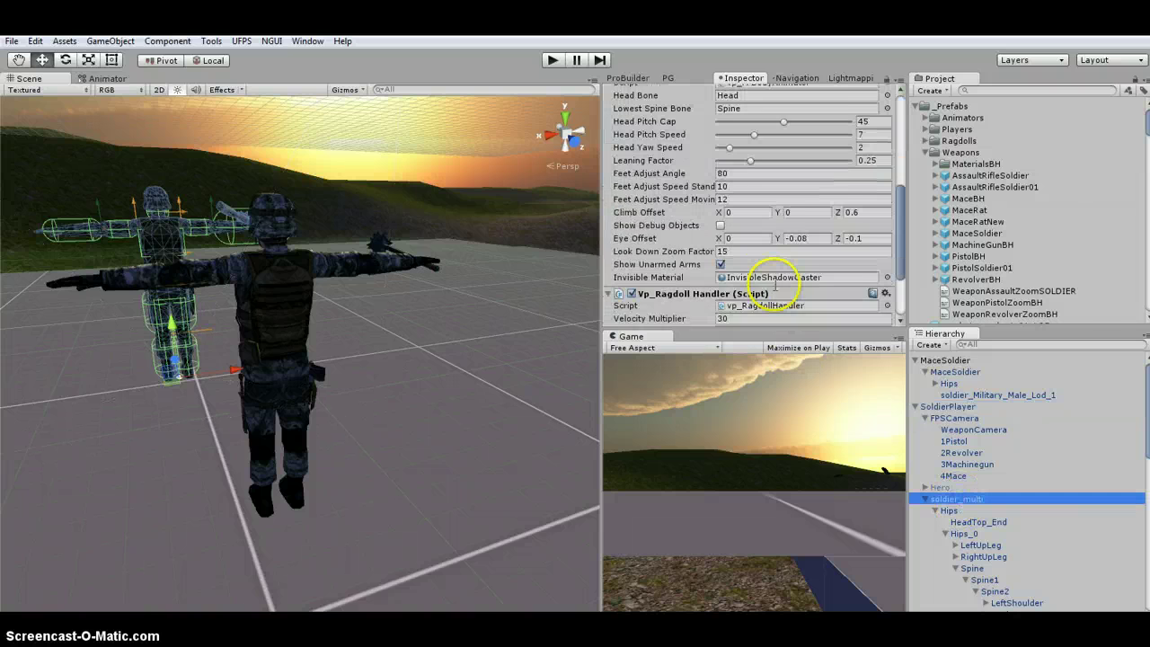
left_click(773, 233)
scroll(984, 296, "down", 3)
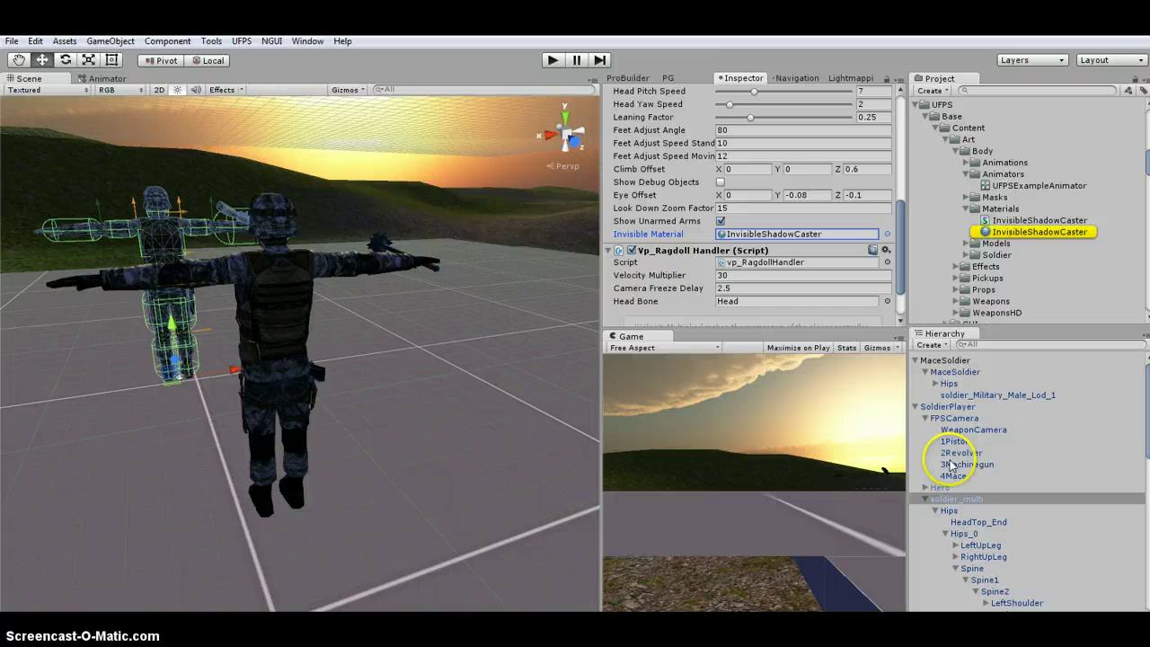
Assign the InvisibleShadowCaster material to Element 0 and Element 1 of MaceSoldier's soldier_Military_Male_Lod_1 mesh, keeping Arms on Element 2
left_click(957, 395)
scroll(737, 229, "up", 5)
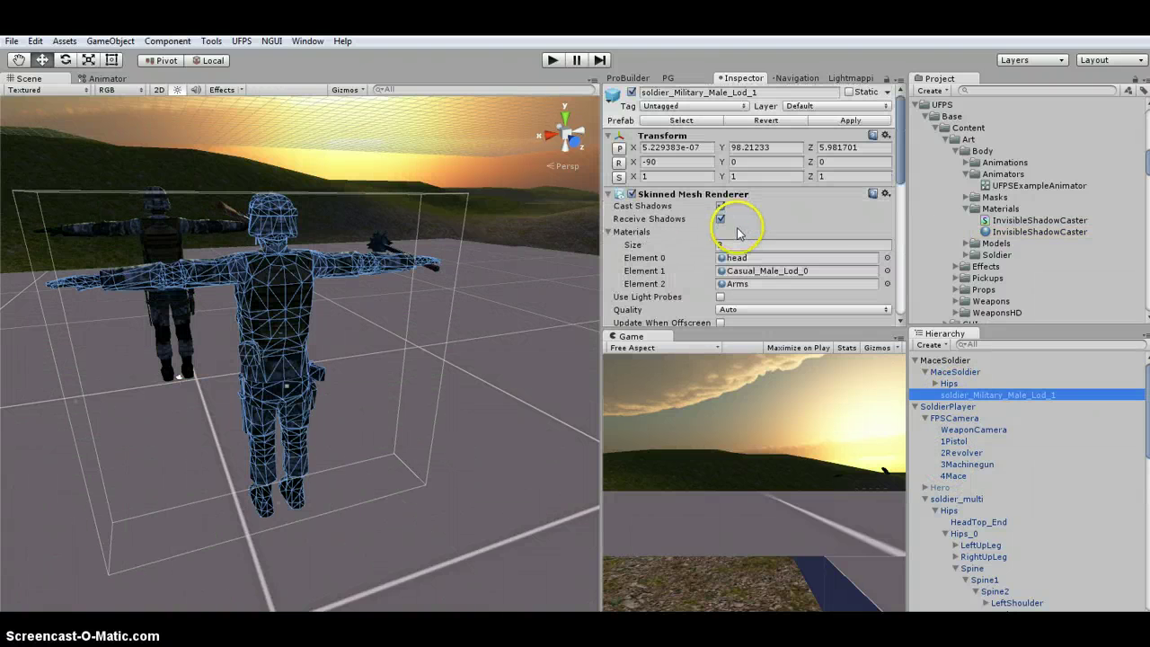
scroll(737, 231, "down", 1)
left_click_drag(1020, 222, 770, 221)
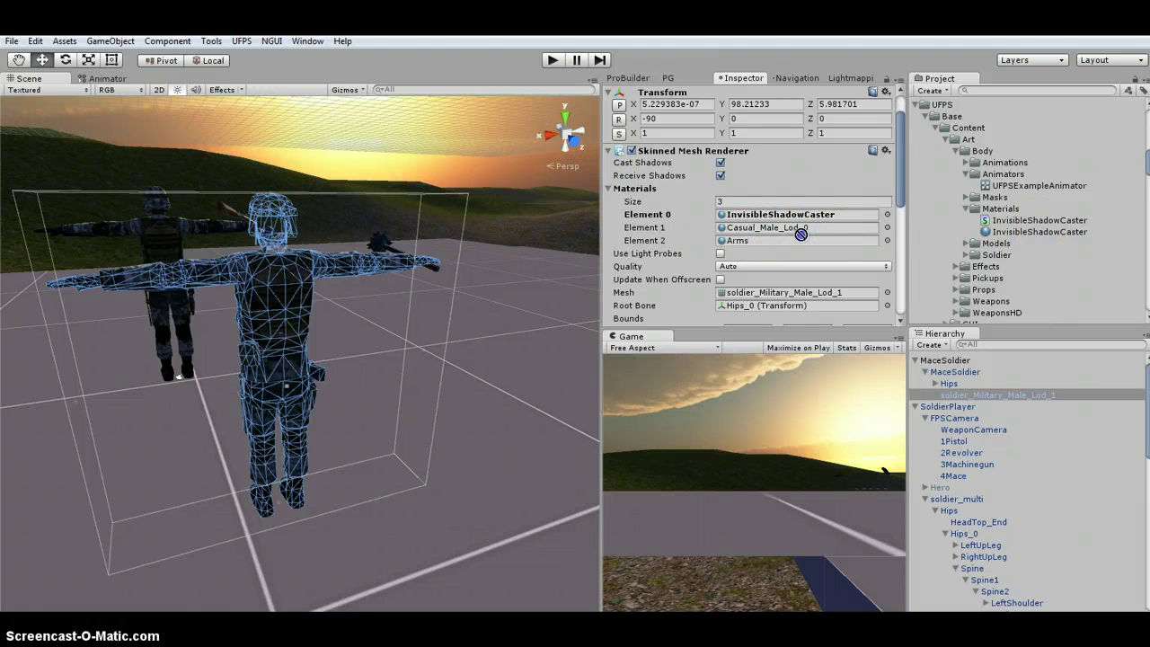
left_click_drag(800, 232, 799, 229)
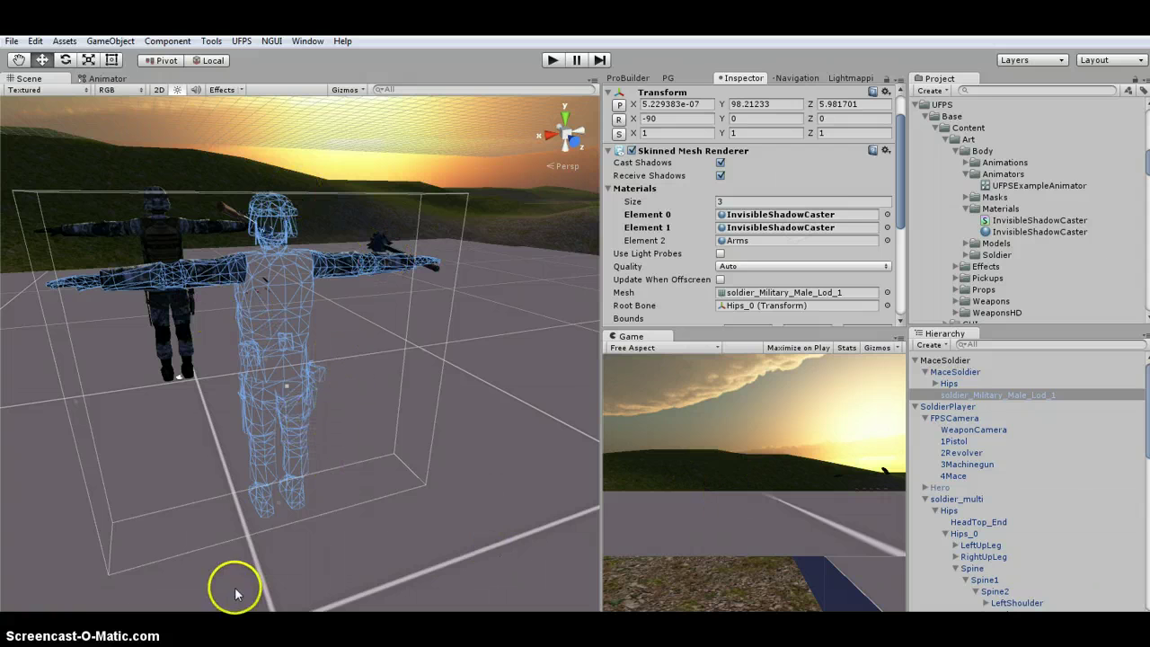
Rotate MaceSoldier's RightShoulder bone to about X 48, Y -61, Z -68 so the mace arm points forward
left_click(949, 385)
left_click(935, 385)
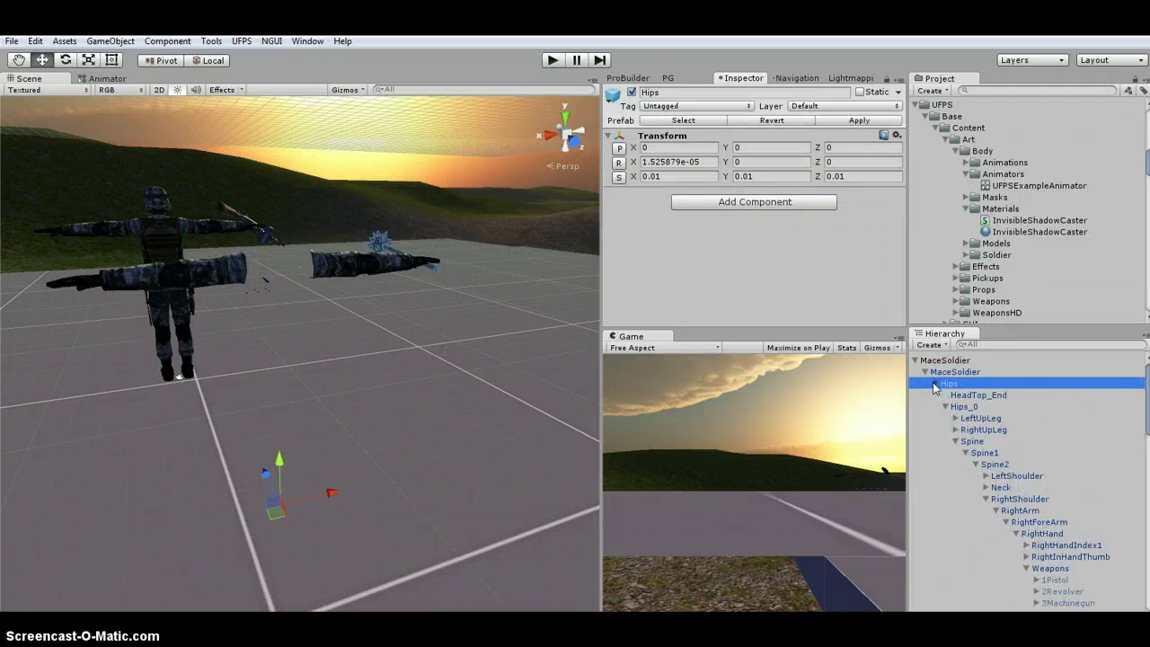
left_click(1020, 499)
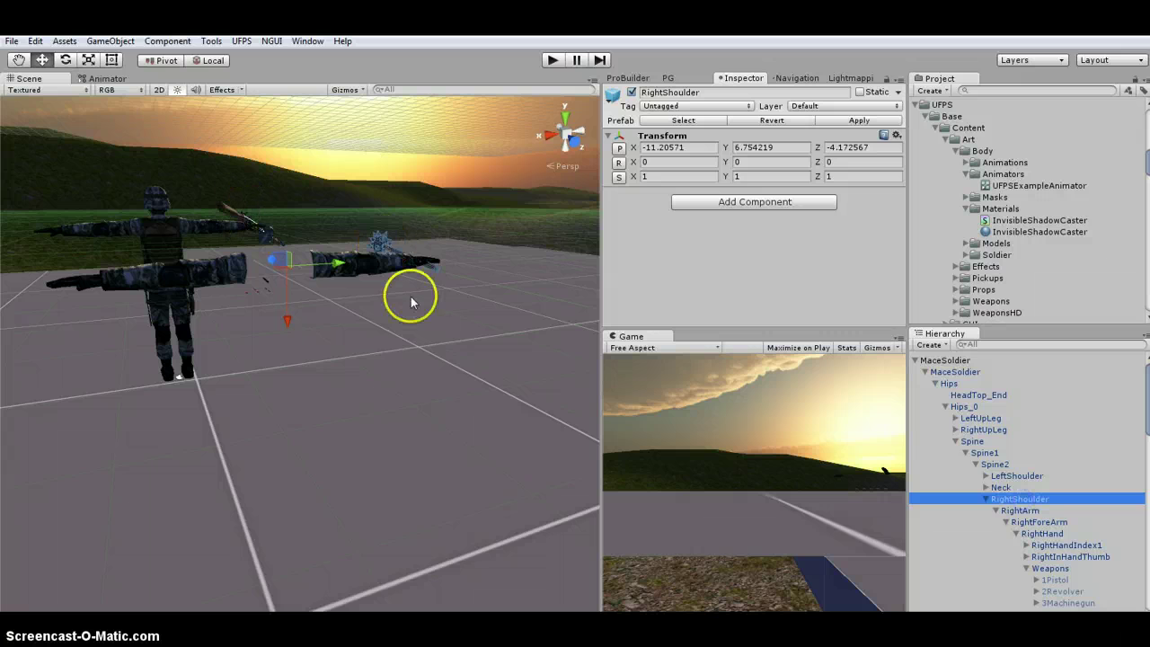
key("e")
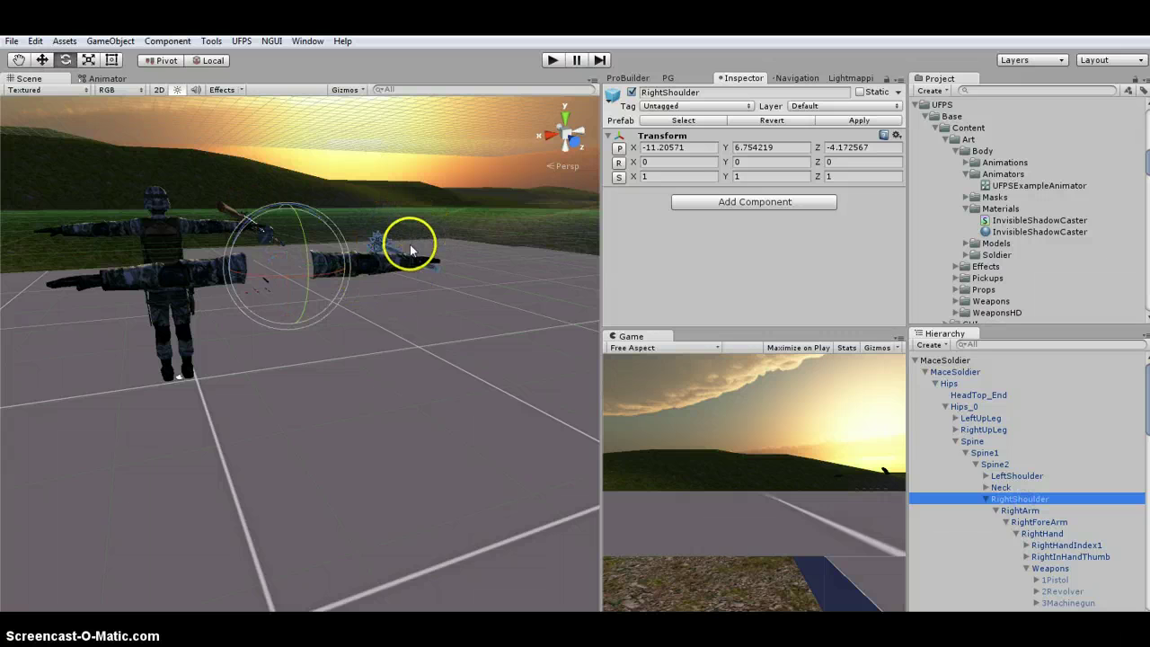
scroll(411, 244, "up", 5)
scroll(410, 243, "down", 3)
mouse_move(424, 223)
left_mouse_down("alt")
mouse_move(329, 224)
mouse_move(401, 251)
mouse_move(389, 285)
mouse_move(392, 357)
mouse_move(395, 296)
mouse_move(288, 403)
mouse_move(333, 433)
mouse_move(359, 404)
mouse_move(369, 408)
left_mouse_up("alt")
left_click(301, 438)
left_click_drag(297, 377, 370, 404)
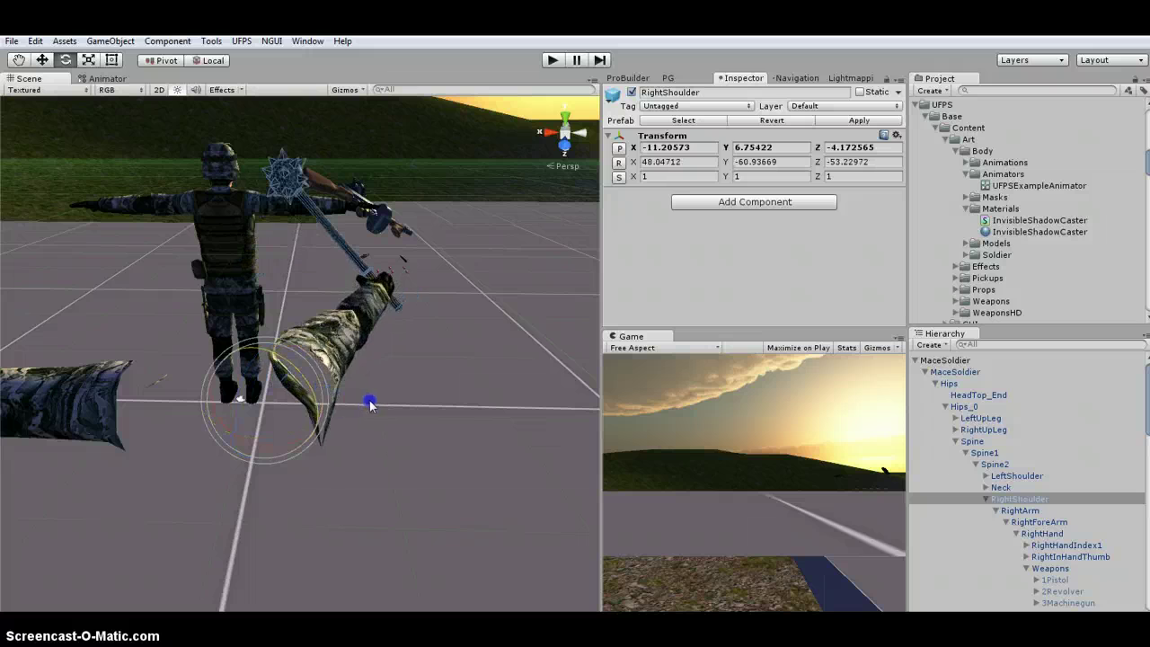
left_click_drag(297, 403, 293, 377)
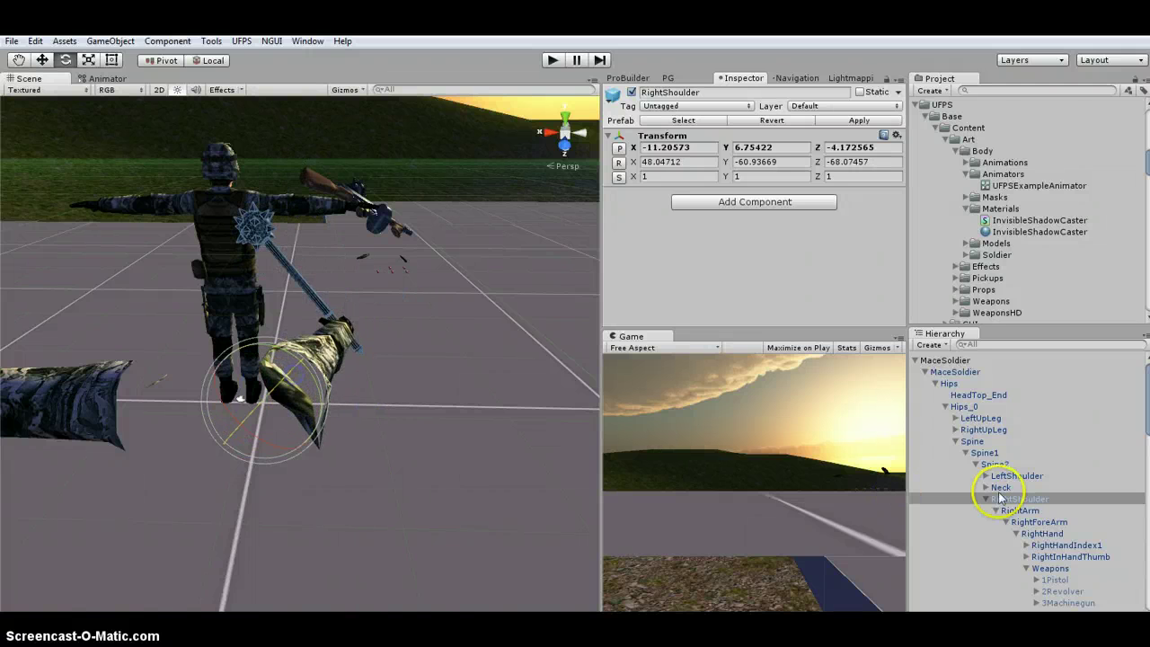
Rotate MaceSoldier's RightArm bone inward and the RightForeArm to about X 15.4, Y -23.9, Z -12.2
left_click(1017, 510)
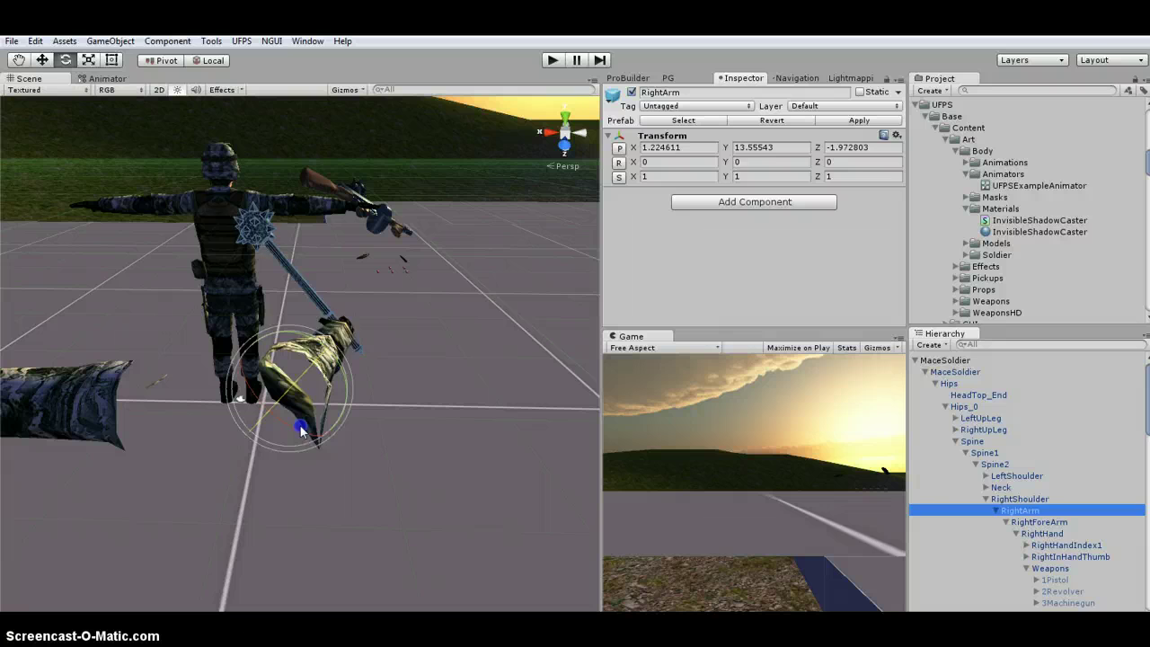
left_click_drag(302, 430, 309, 431)
left_click_drag(305, 388, 338, 386)
left_click(1038, 522)
left_click_drag(330, 336, 342, 297)
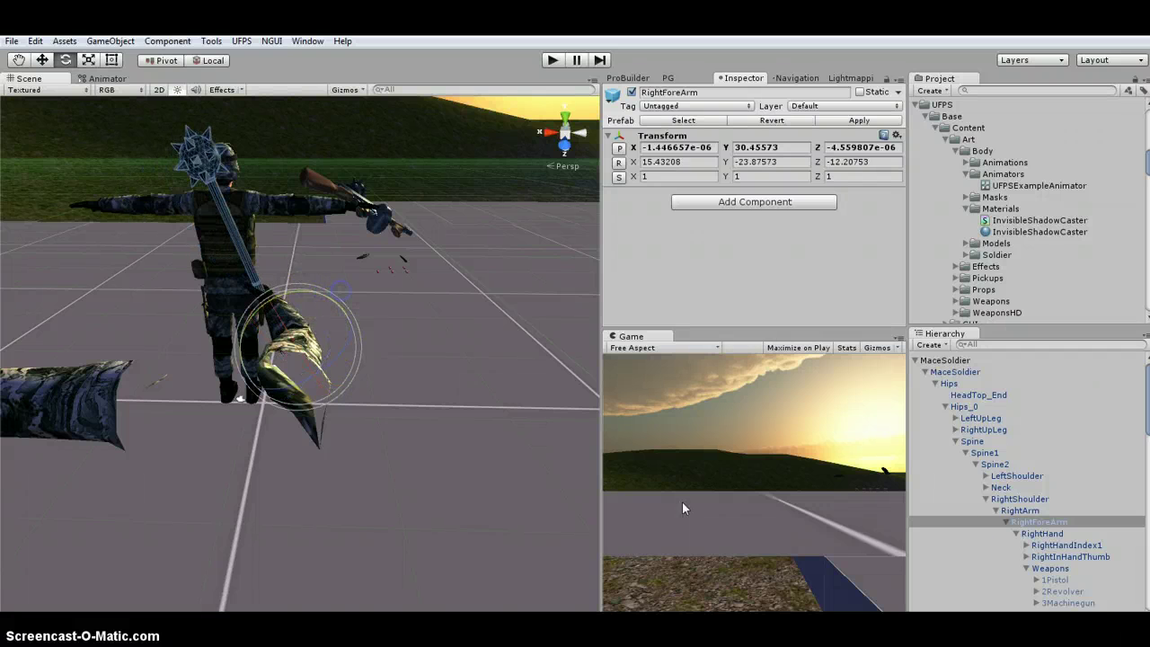
Rotate MaceSoldier's RightHand bone to about X 0.9, Y -14.9, Z 3.5 so the mace stands upright
left_click(1038, 534)
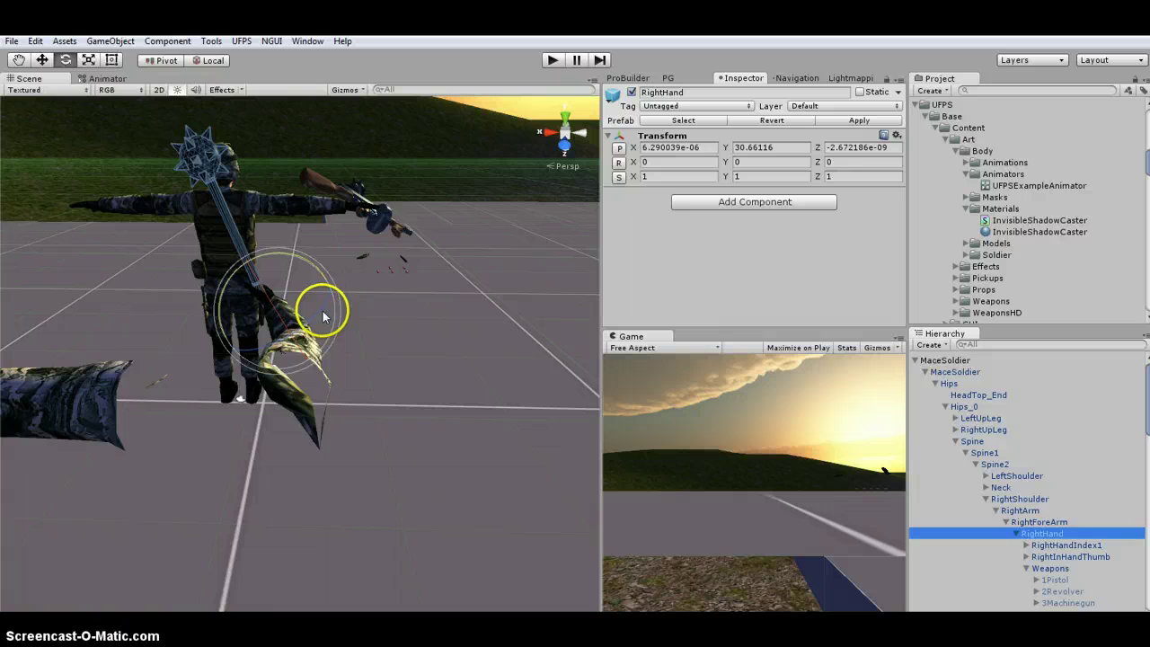
left_click_drag(324, 315, 319, 315)
left_click_drag(262, 289, 309, 259)
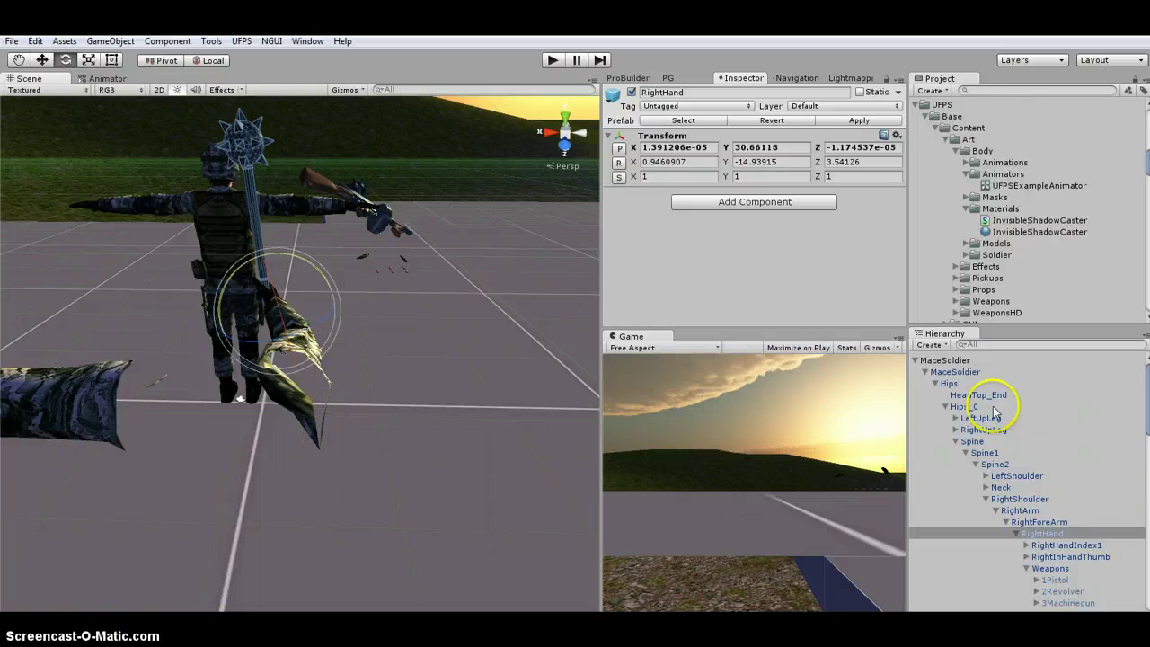
Save the top-level MaceSoldier as a new prefab in _Prefabs/Weapons and name it MaceSoldierFinal
left_click(960, 362)
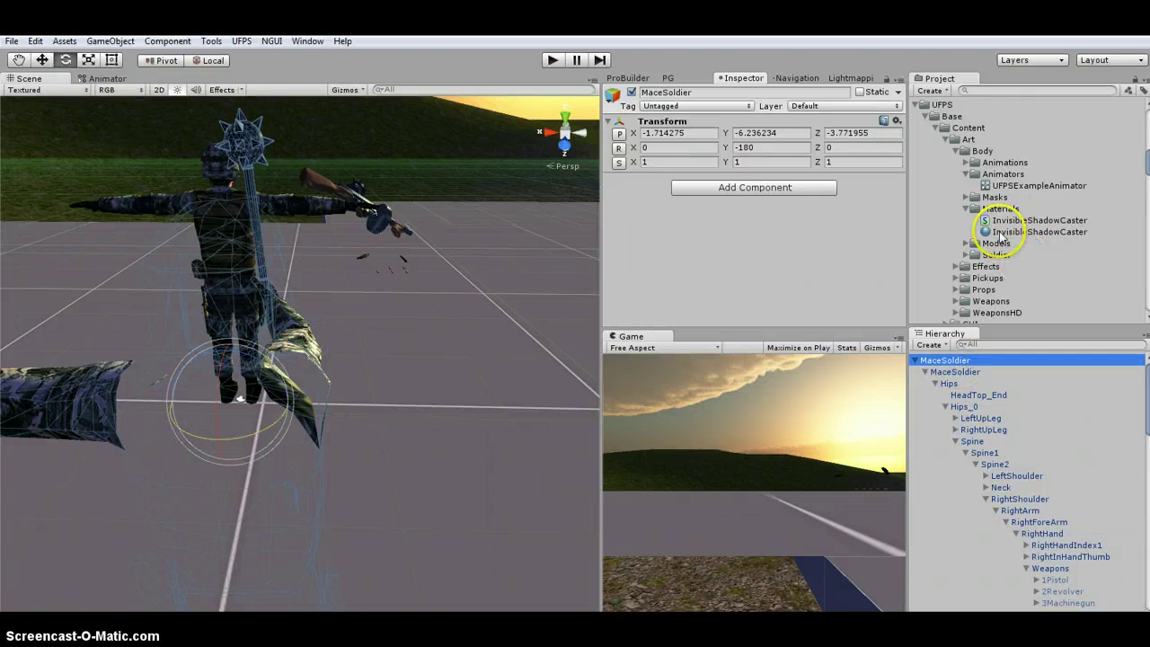
scroll(994, 231, "down", 10)
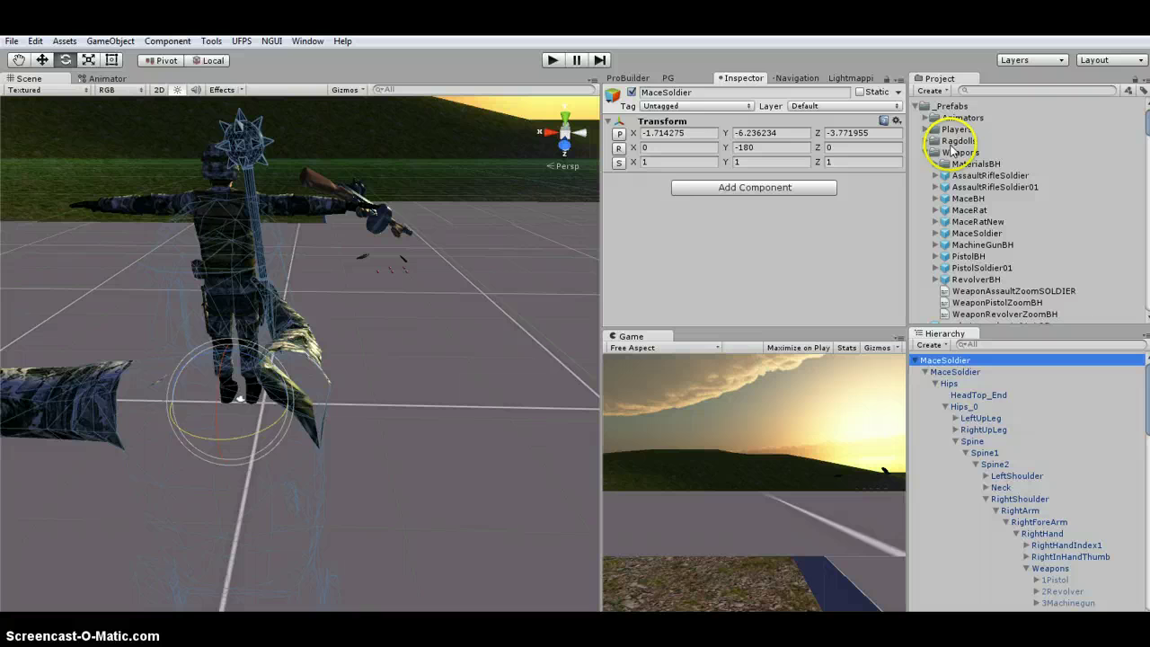
left_click_drag(947, 366, 964, 156)
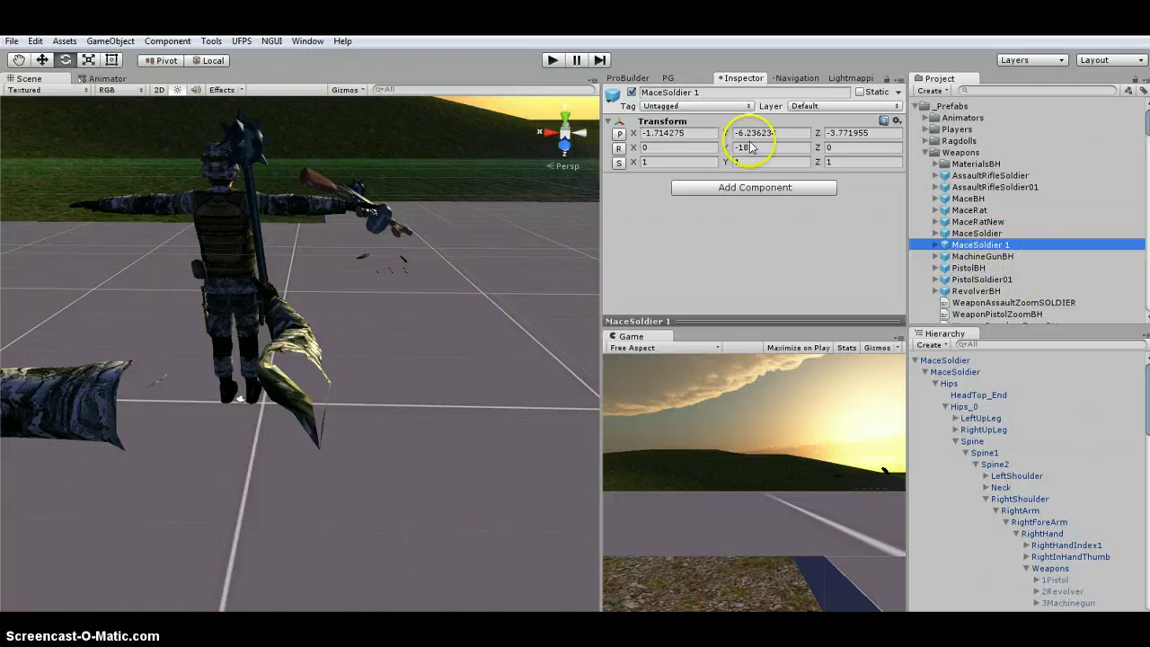
left_click(714, 91)
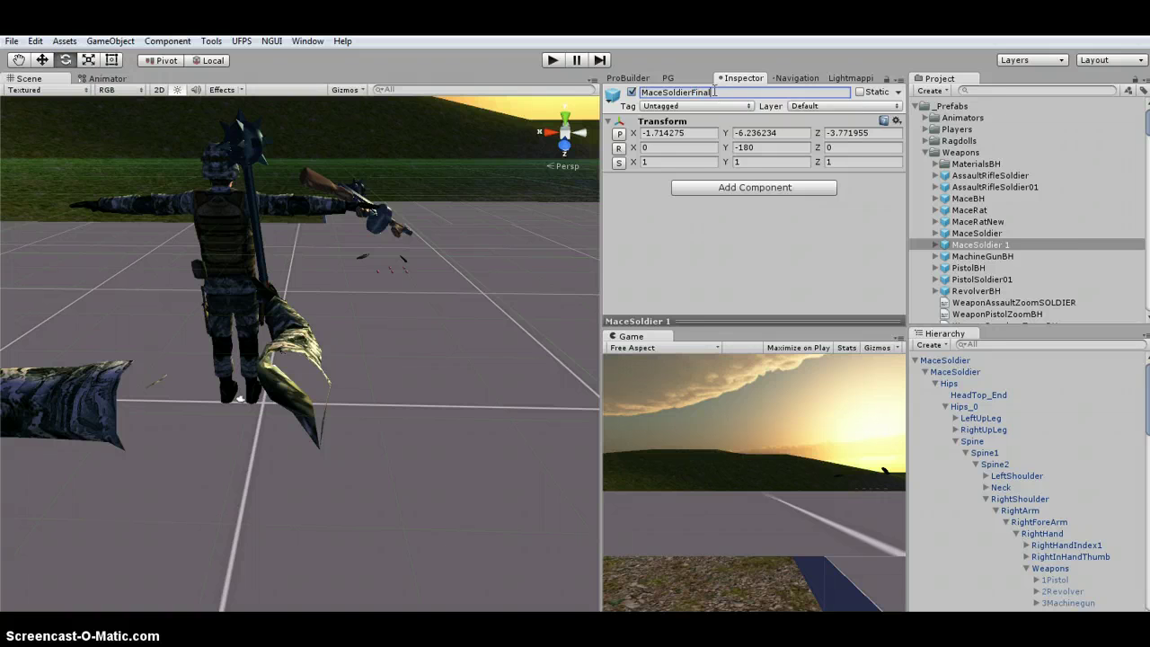
Apply the scene's MaceSoldier instance to its prefab and delete the instance from the scene
left_click(965, 363)
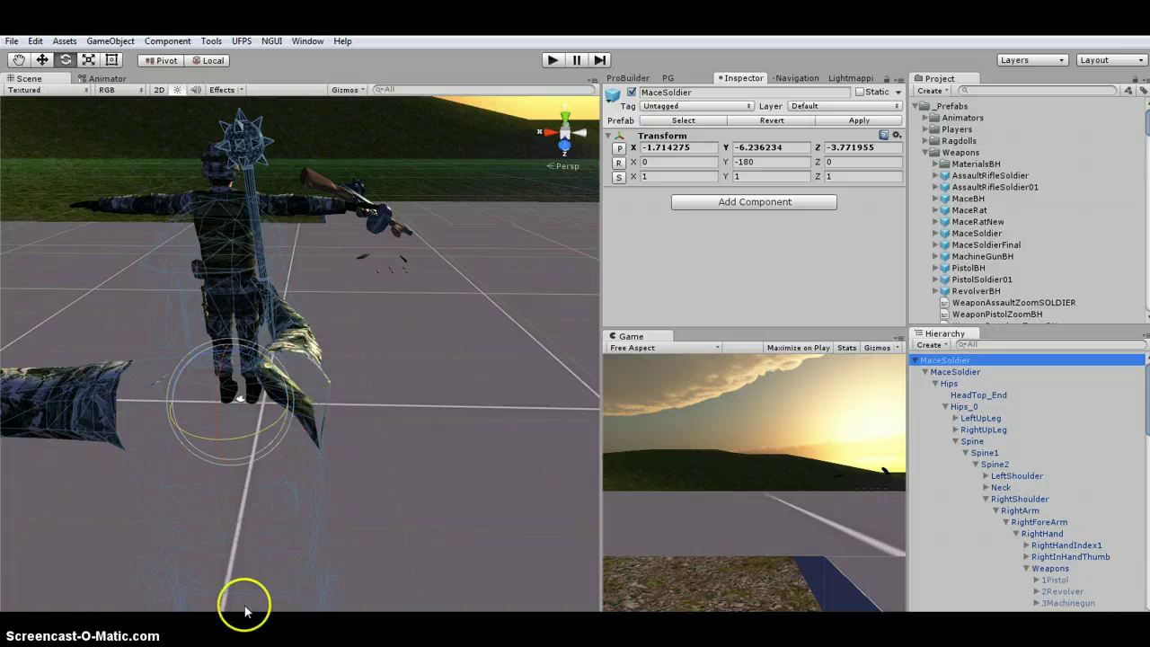
left_click(855, 120)
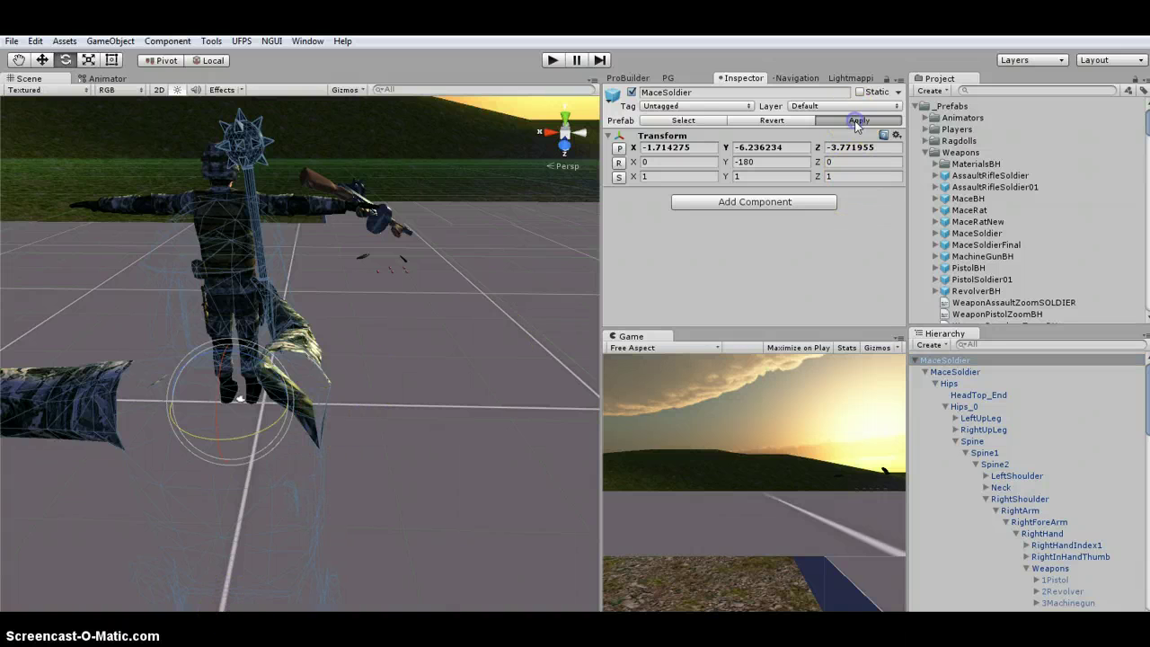
left_click(916, 360)
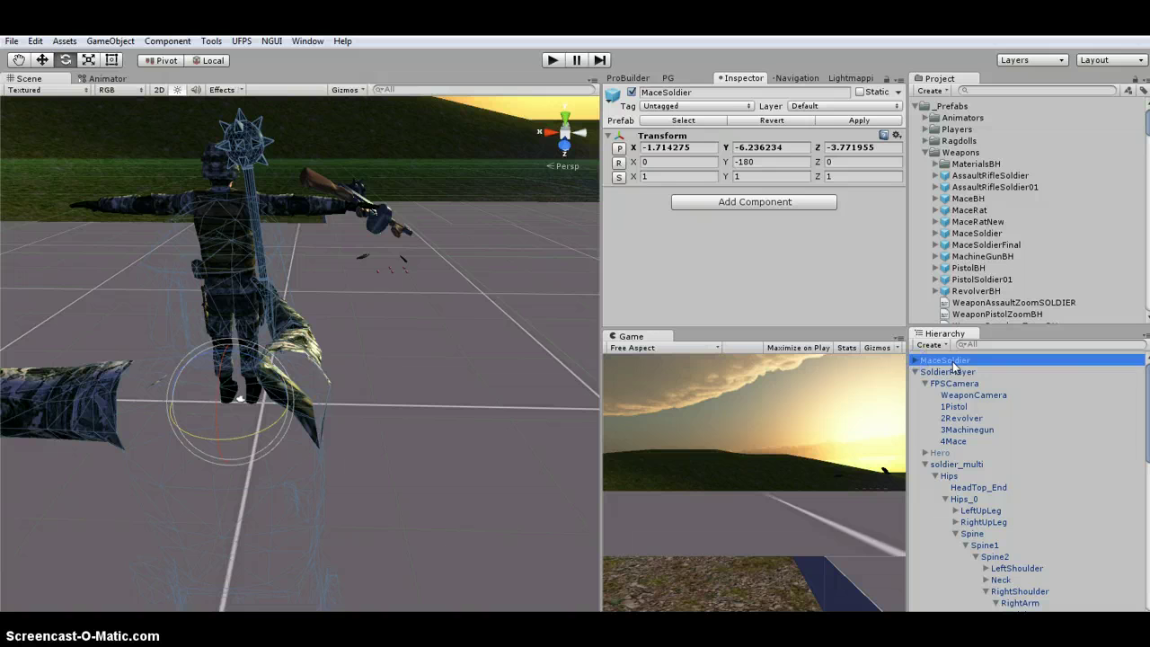
left_click(742, 92)
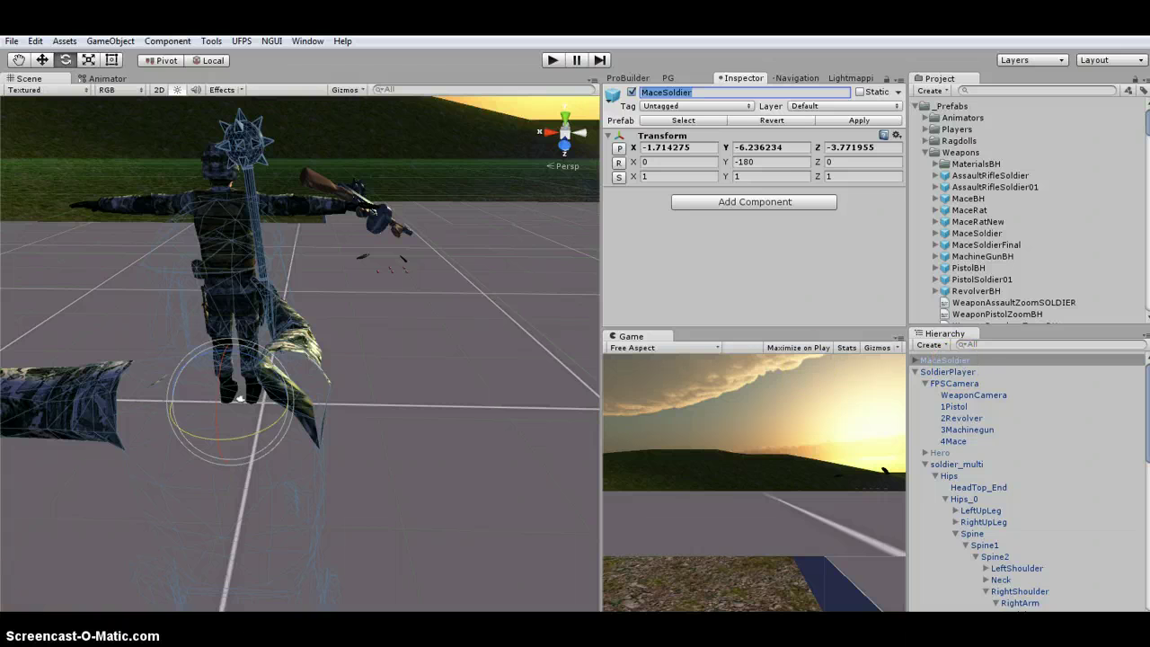
key("ctrl+z")
left_click(964, 362)
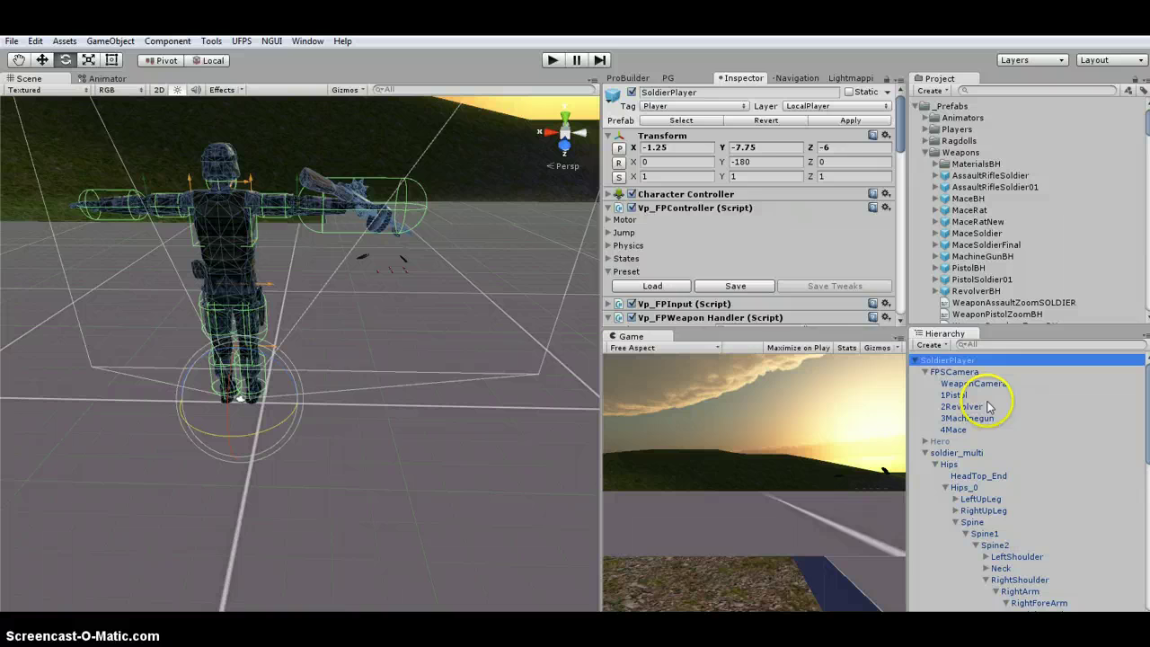
Assign the MaceSoldierFinal prefab as the 1st Person Weapon of the 4Mace object under SoldierPlayer's FPSCamera
left_click(953, 430)
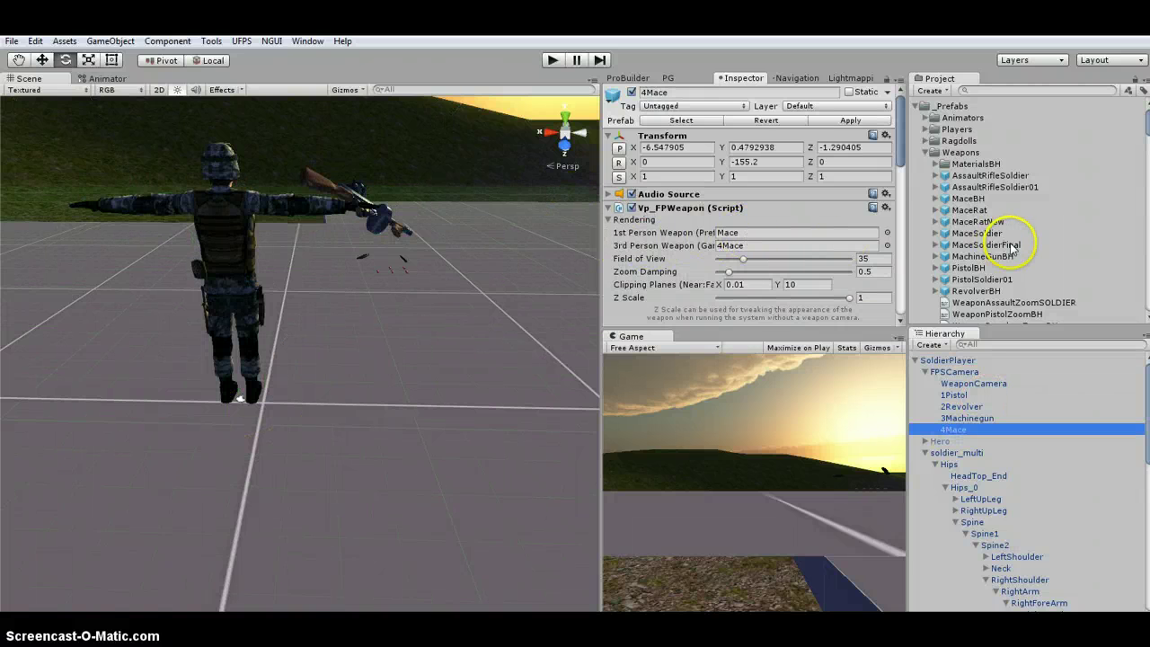
left_click_drag(1013, 244, 746, 239)
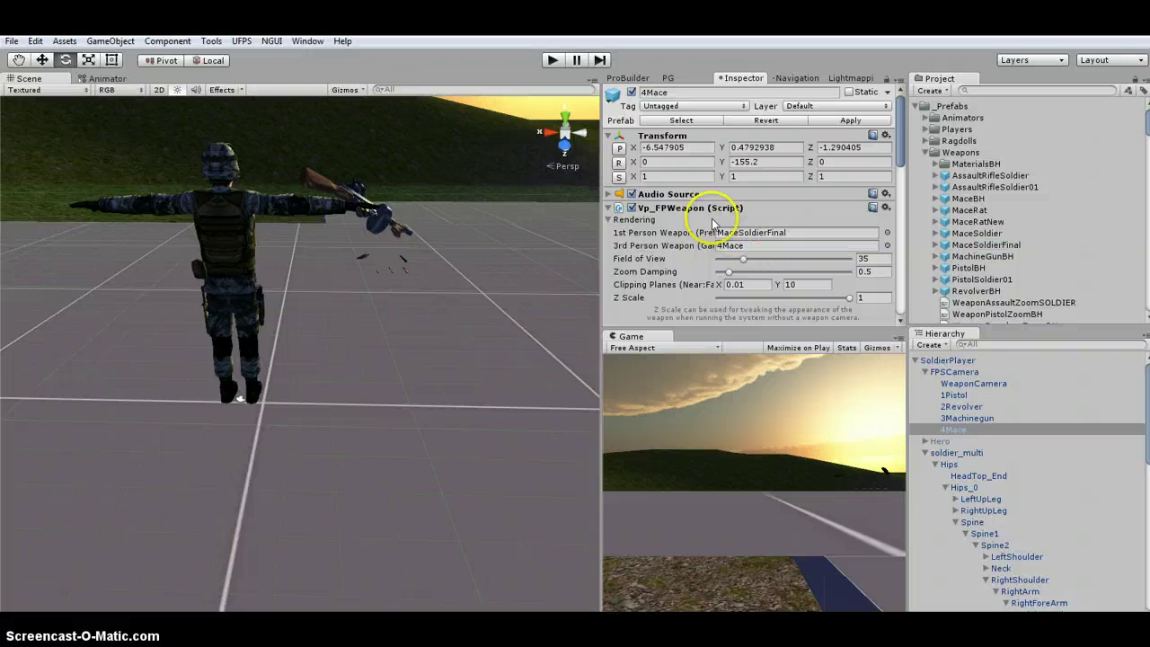
left_click_drag(713, 222, 718, 232)
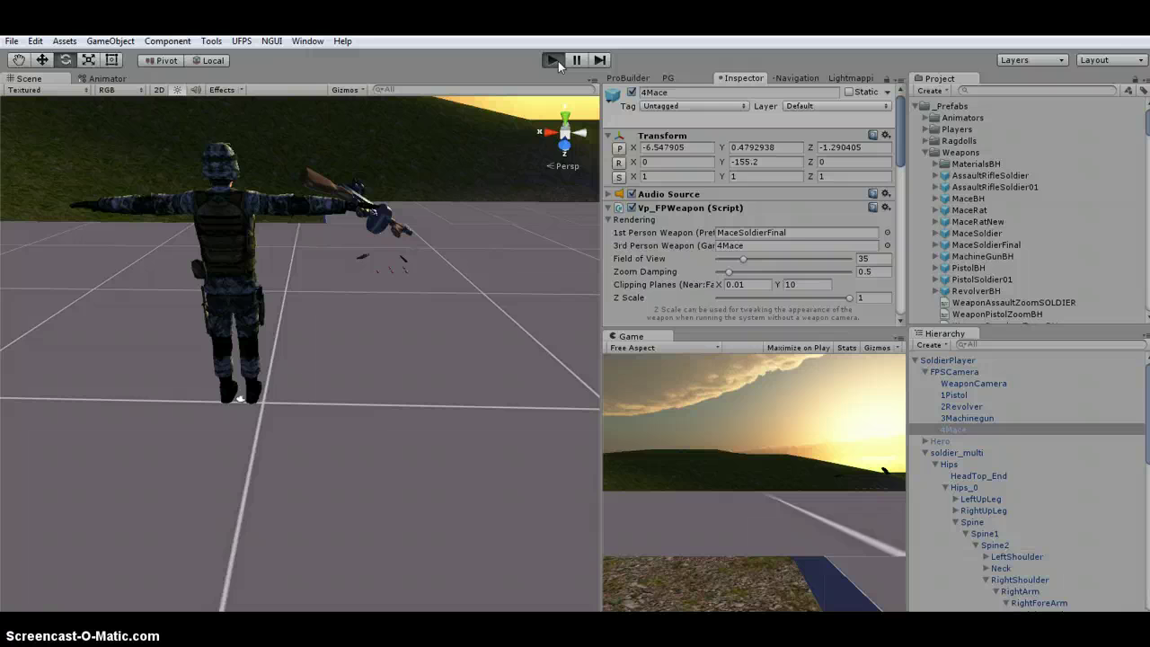
Play the game, equip weapon 4 and swing the mace to check the first-person arms
left_click(555, 61)
left_click(760, 495)
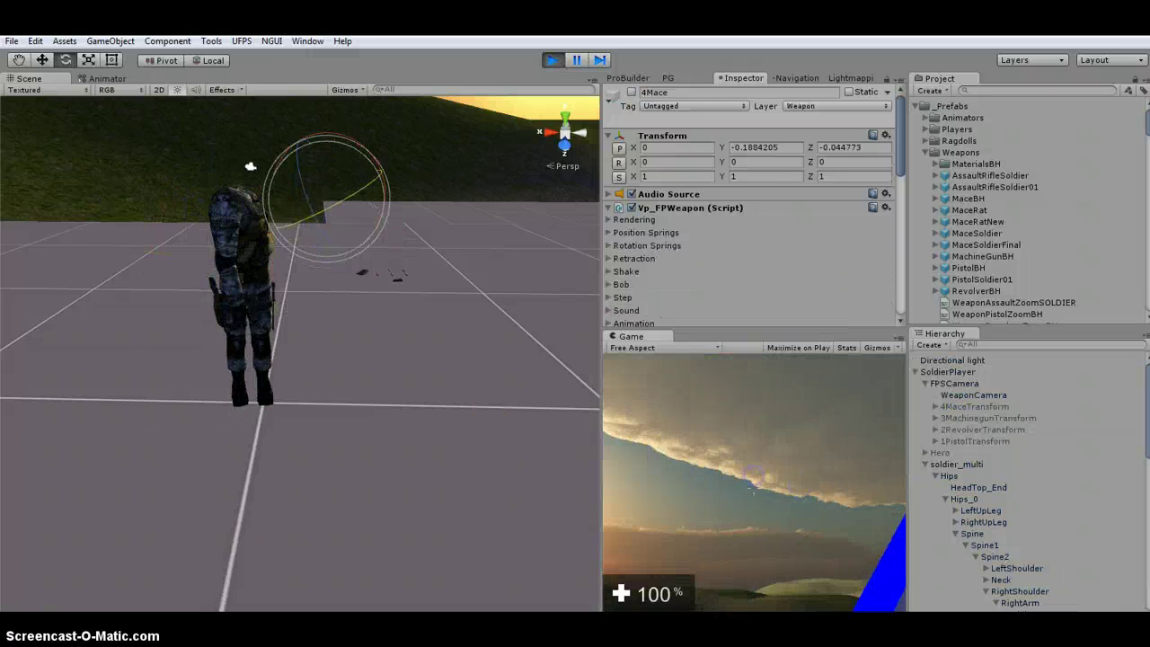
key("4")
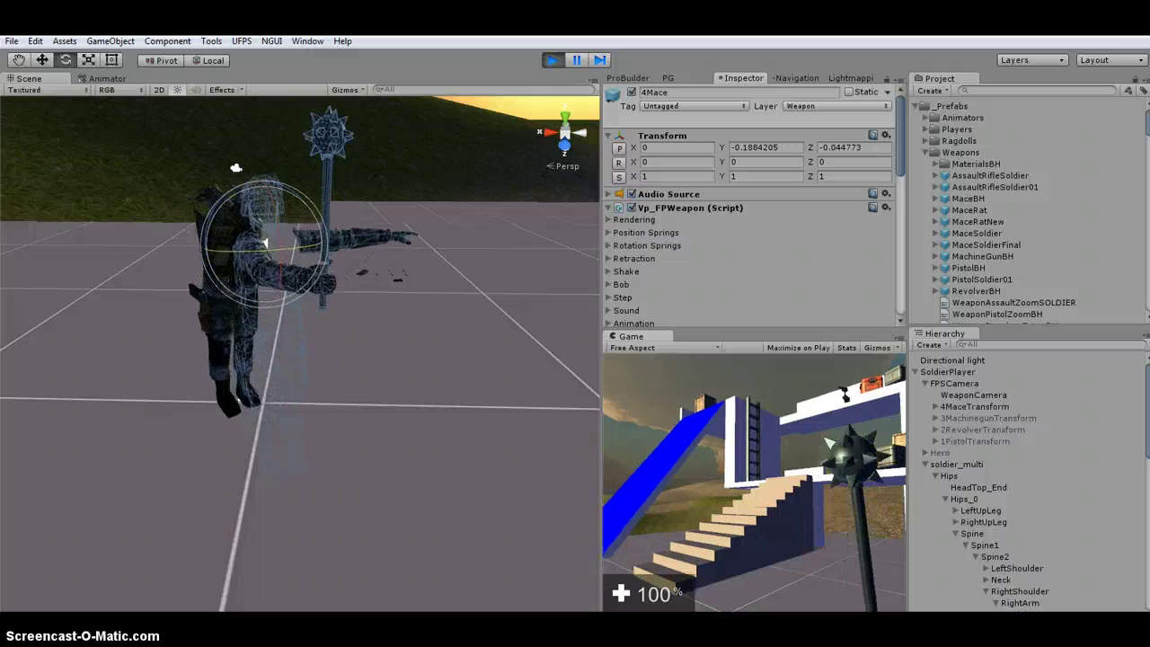
left_click(753, 487)
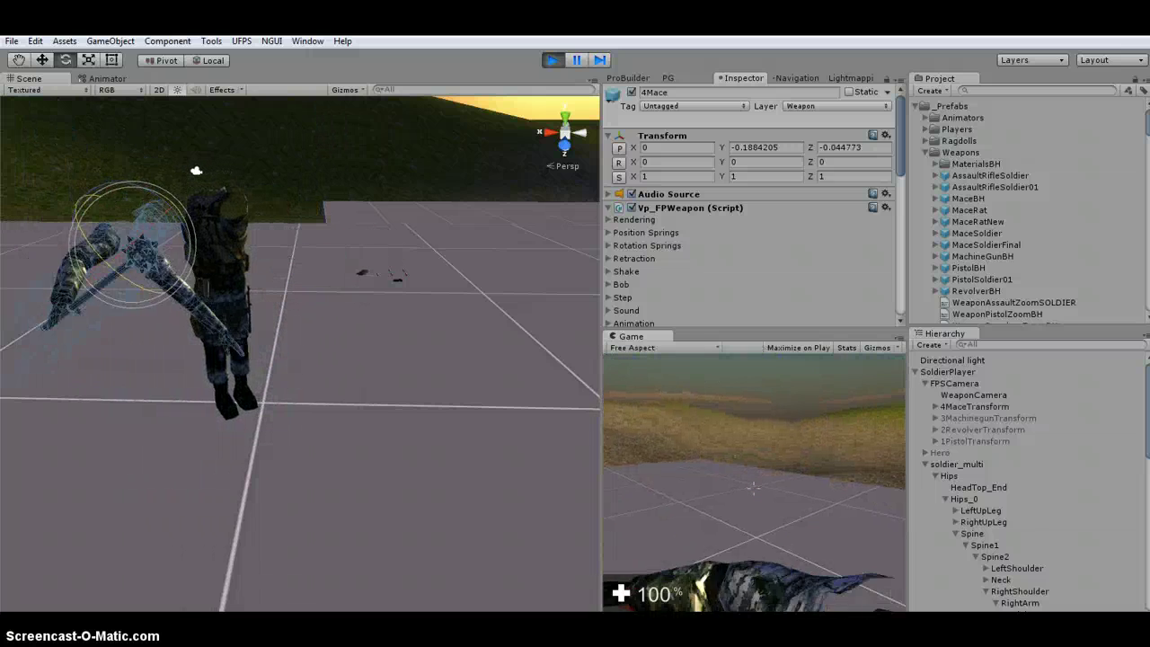
left_click(753, 488)
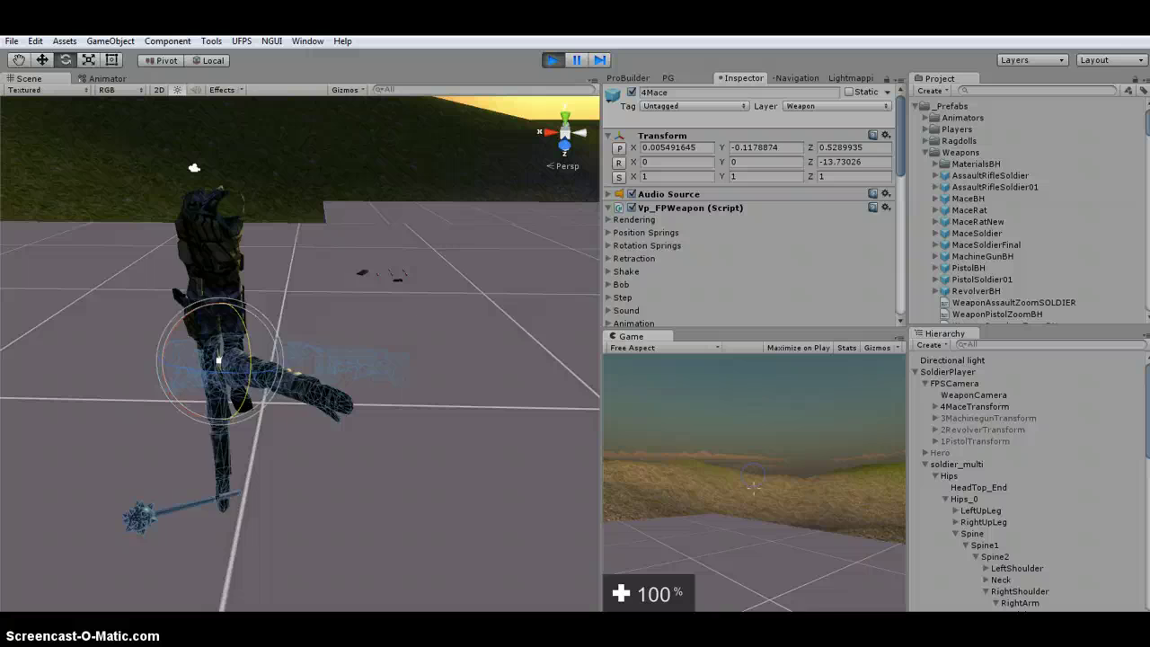
Swing the mace again in the running game to check how the first-person arms look from other angles
left_click(753, 488)
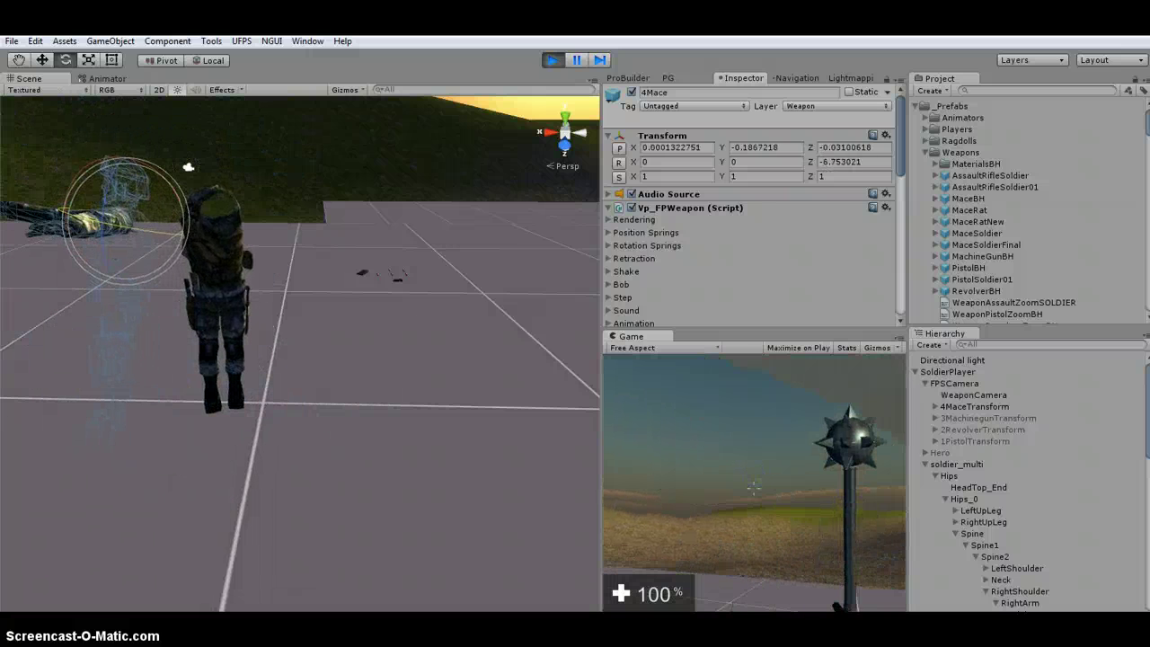
left_click(753, 488)
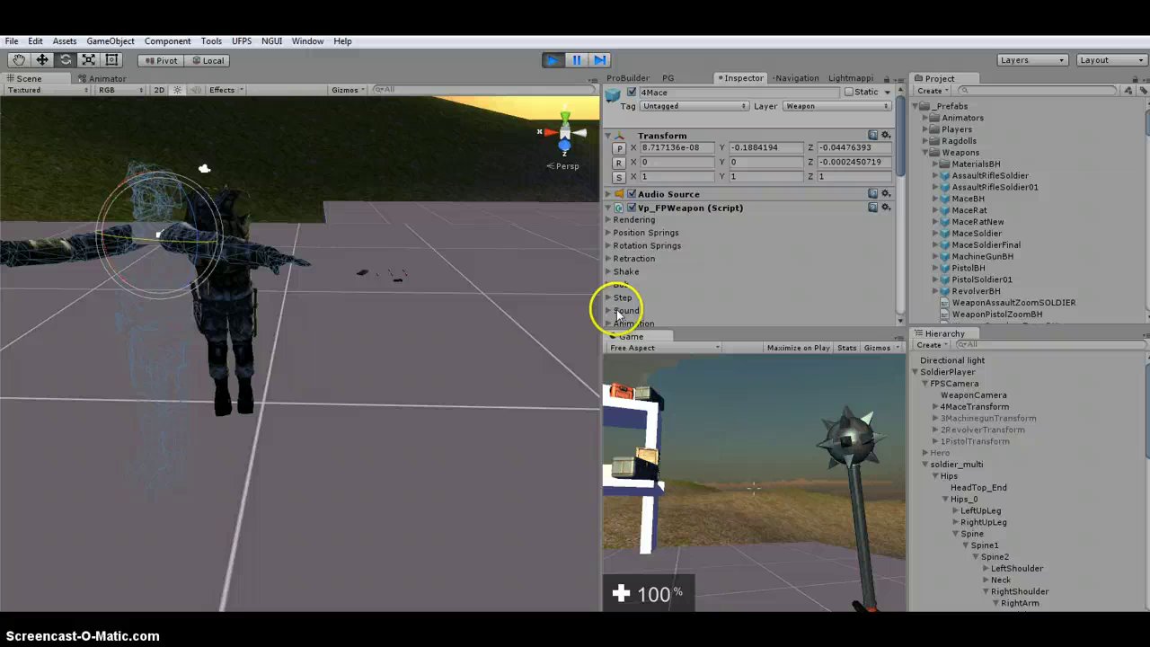
Set the Field of View in 4Mace's Vp_FPWeapon rendering settings to 50 while the game runs
left_click_drag(600, 293, 368, 297)
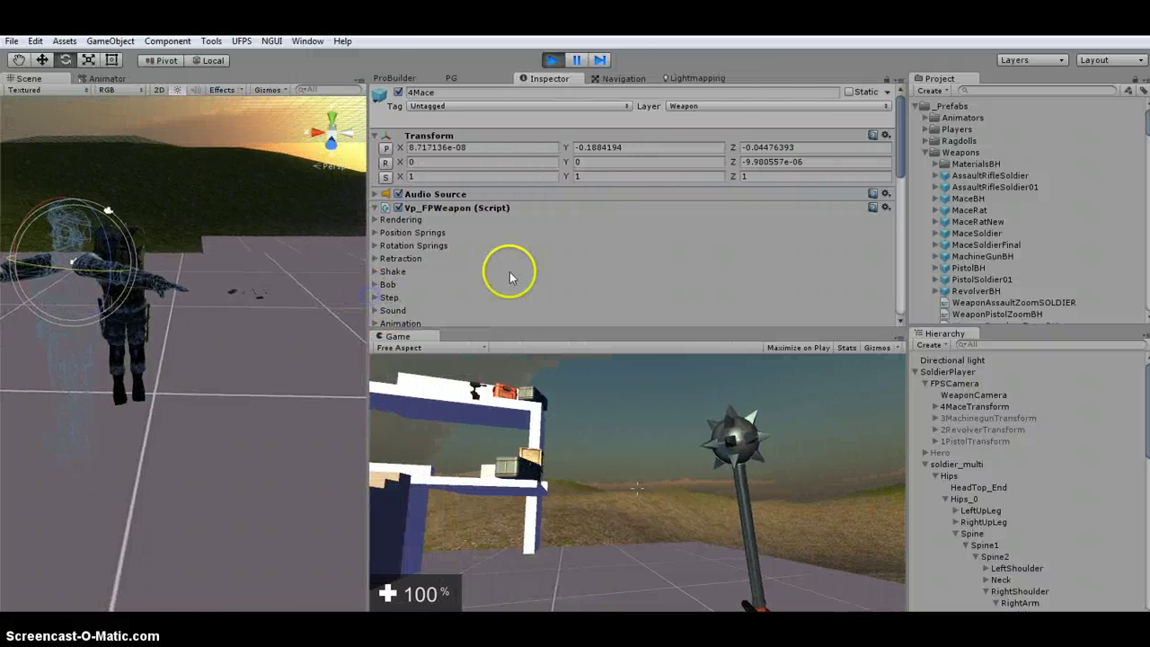
left_click(376, 221)
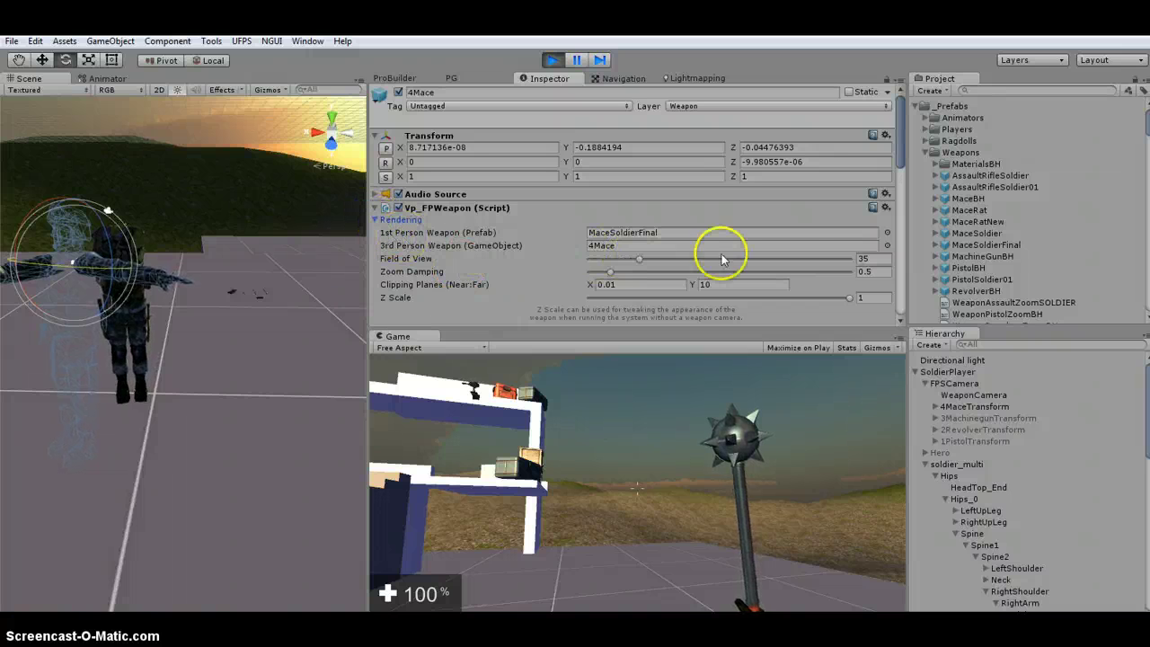
left_click(876, 259)
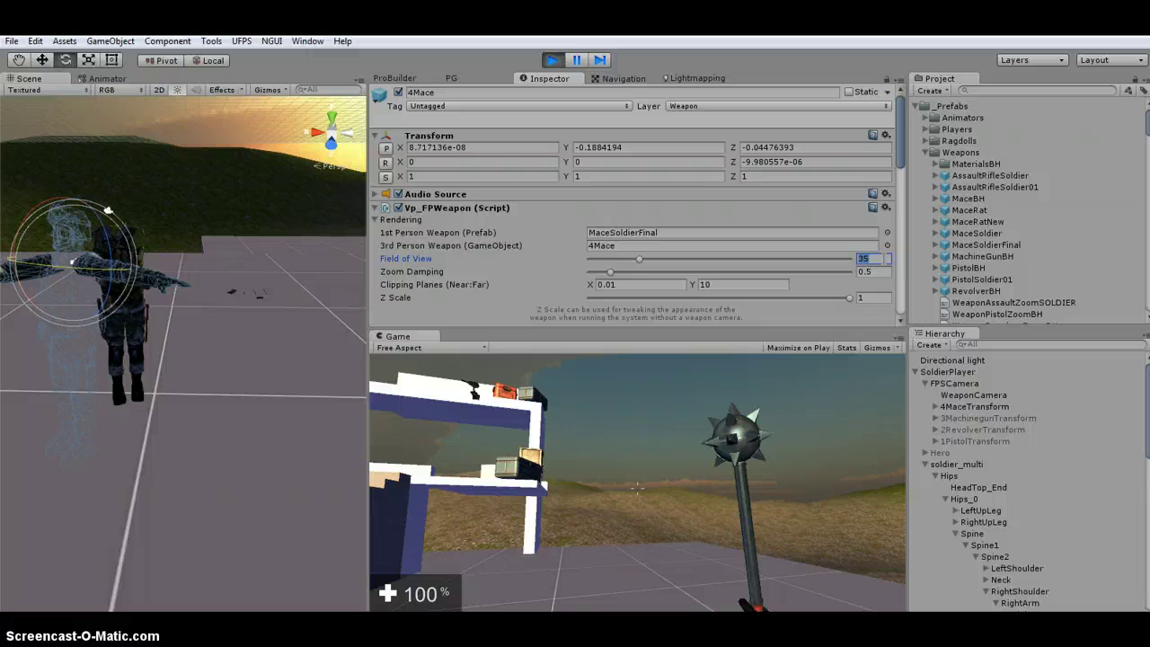
type("30")
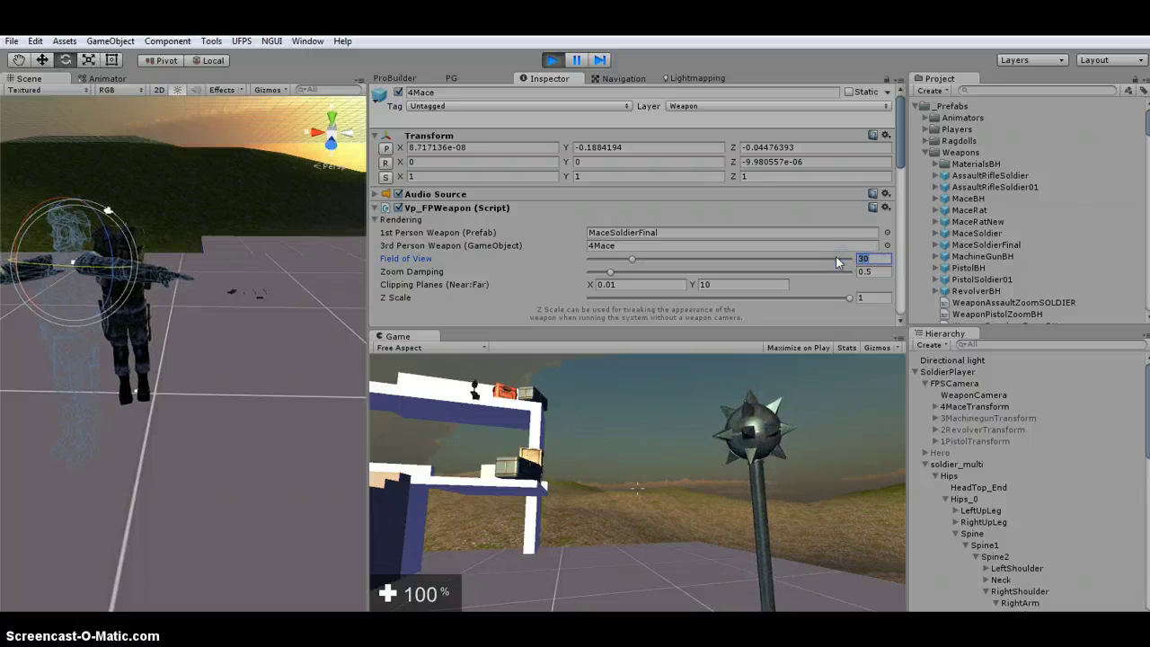
type("4050")
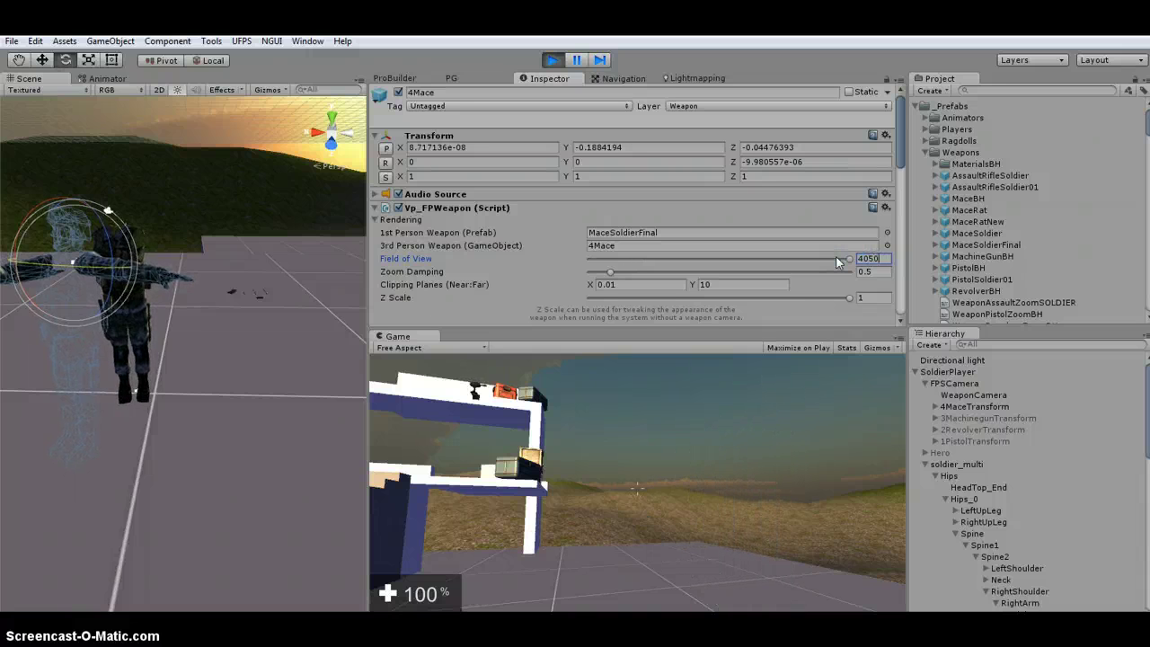
key("BackSpace")
key("BackSpace")
key("BackSpace")
key("BackSpace")
type("5")
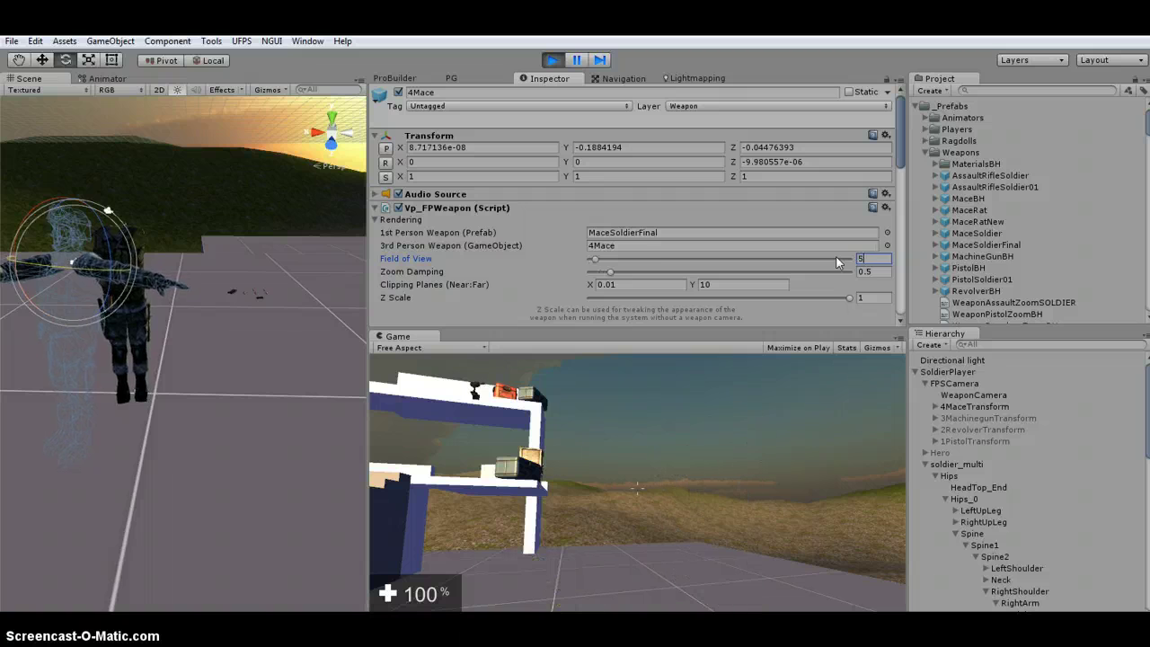
type("0")
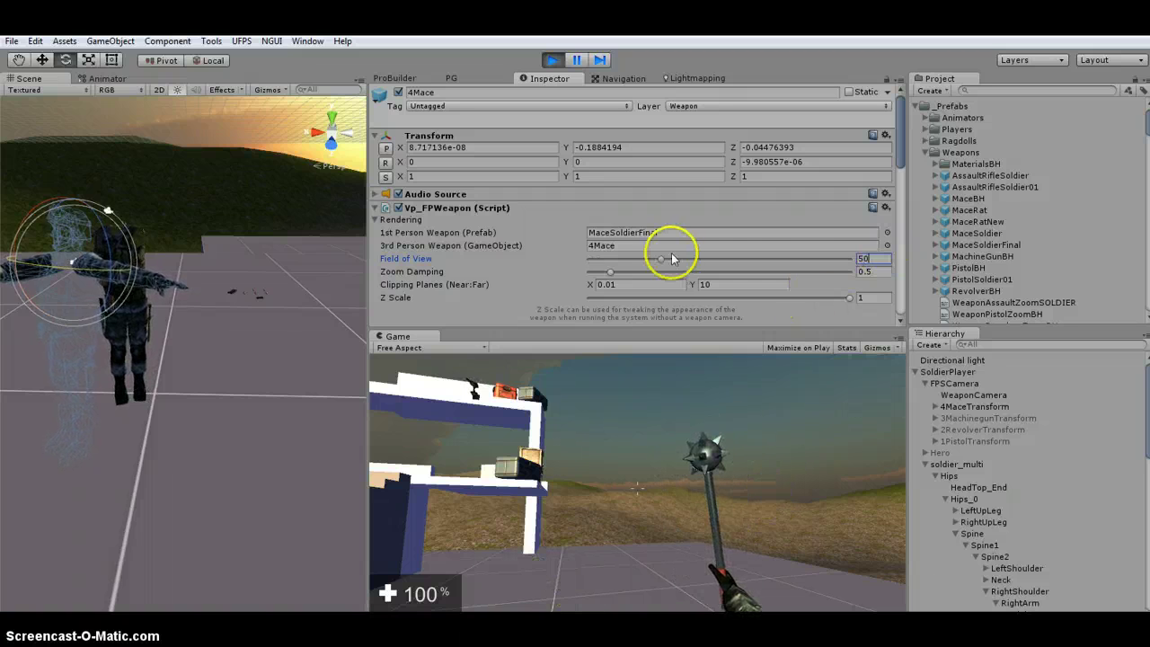
Set the mace's Position Springs Offset to X 0.01 and Y -0.41
left_click(378, 219)
left_click(374, 233)
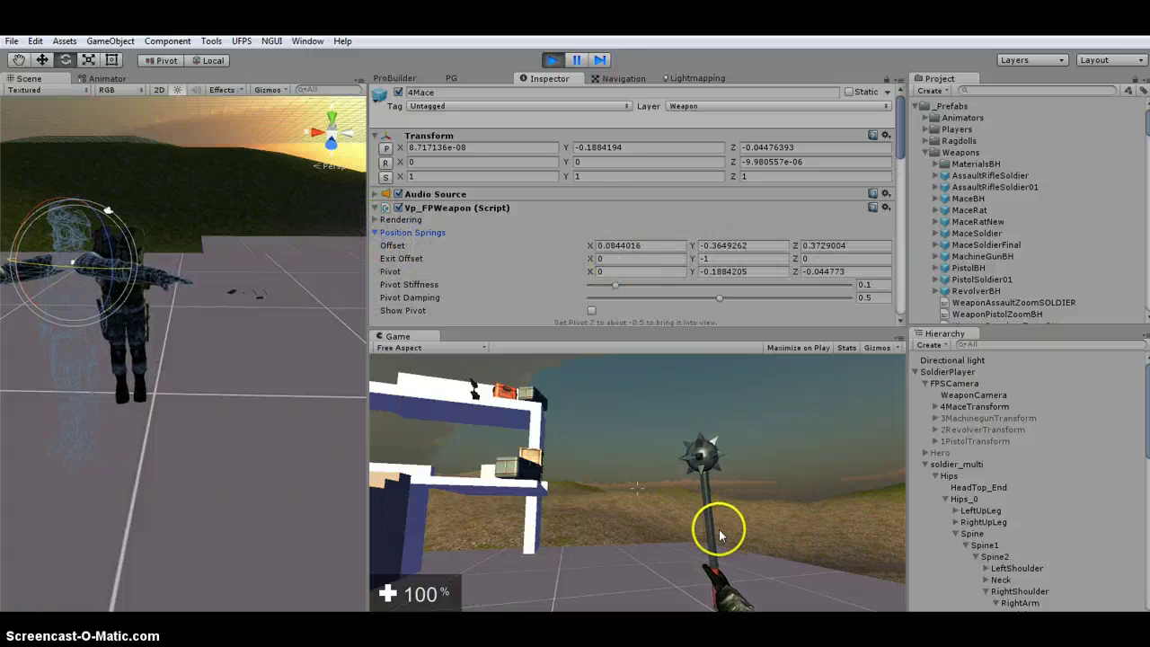
left_click(701, 245)
type("-0.27")
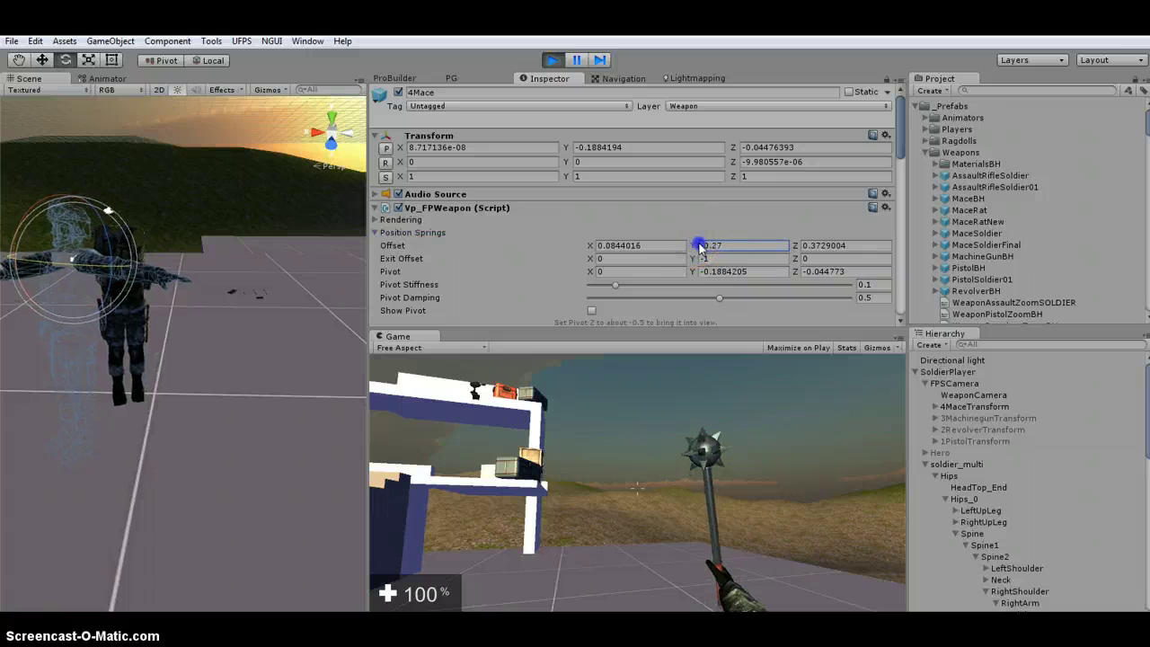
left_click_drag(699, 248, 697, 249)
left_click_drag(596, 246, 111, 277)
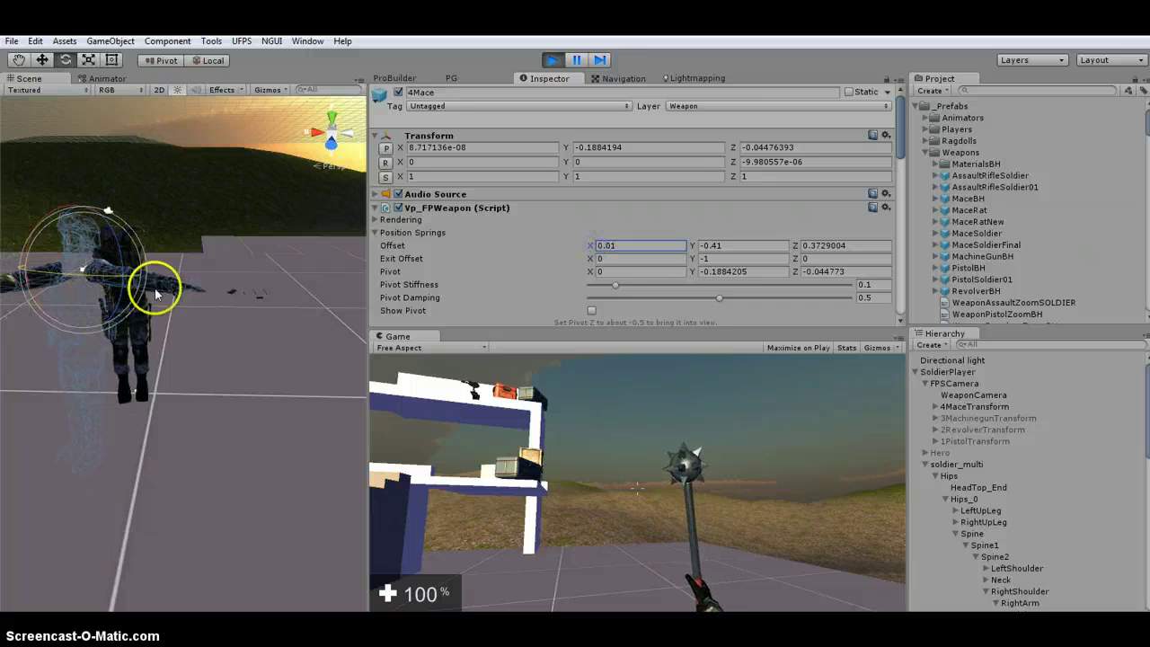
Try the Show Pivot option and swing the mace in the running game to check its new offset
left_click(591, 310)
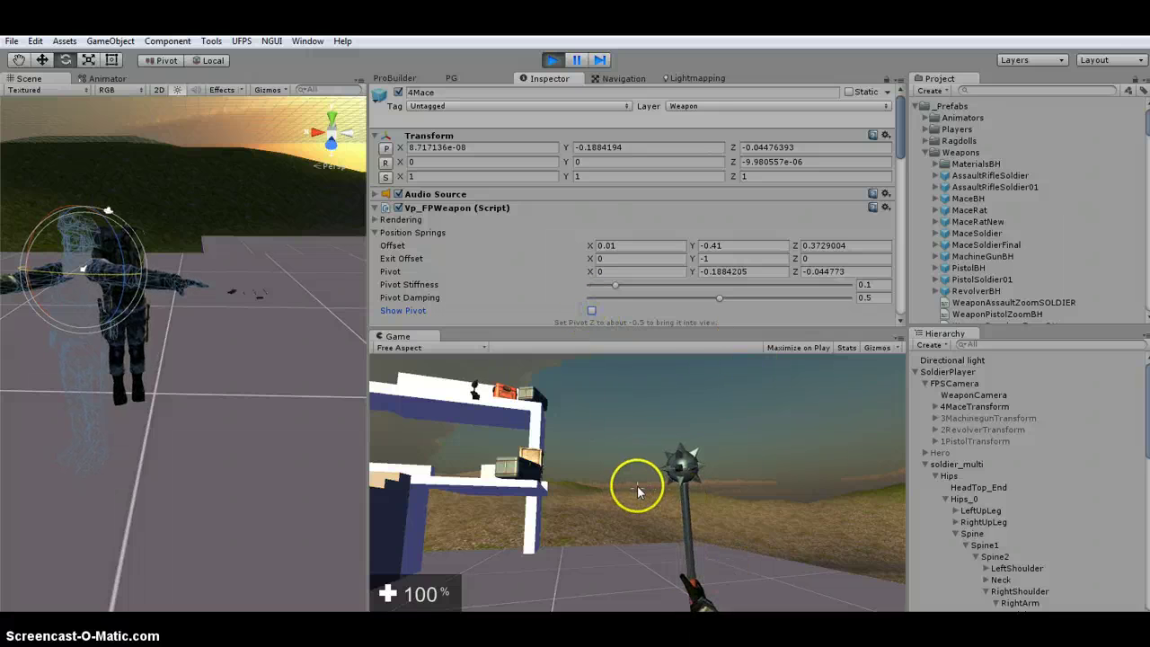
left_click_drag(707, 461, 718, 517)
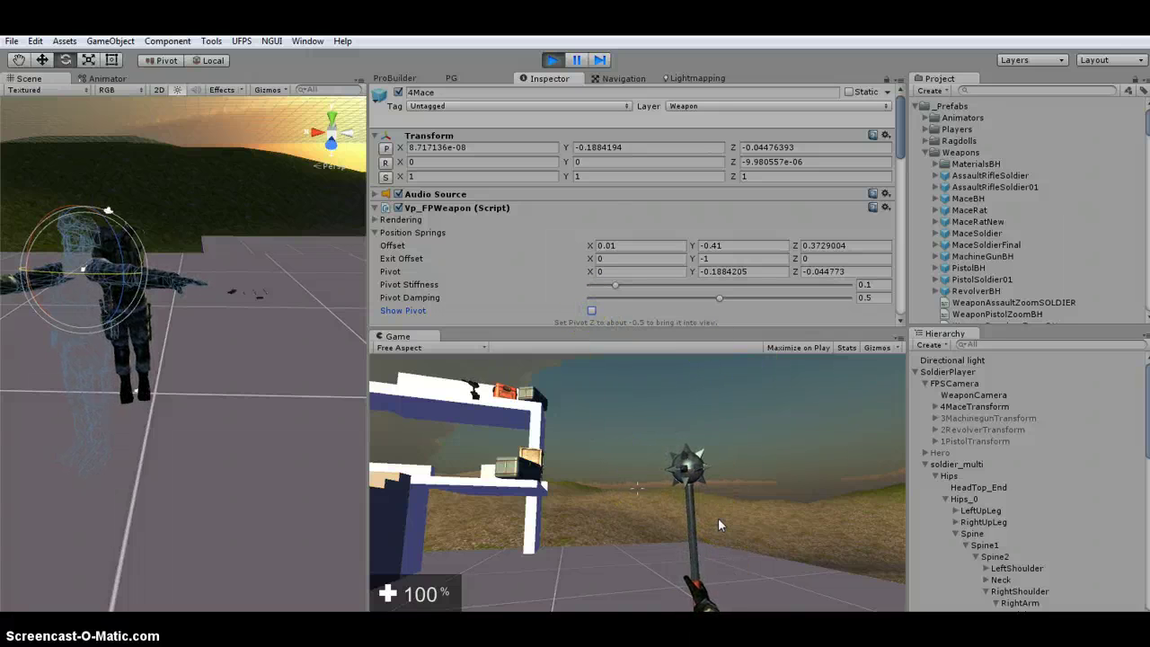
left_click(726, 461)
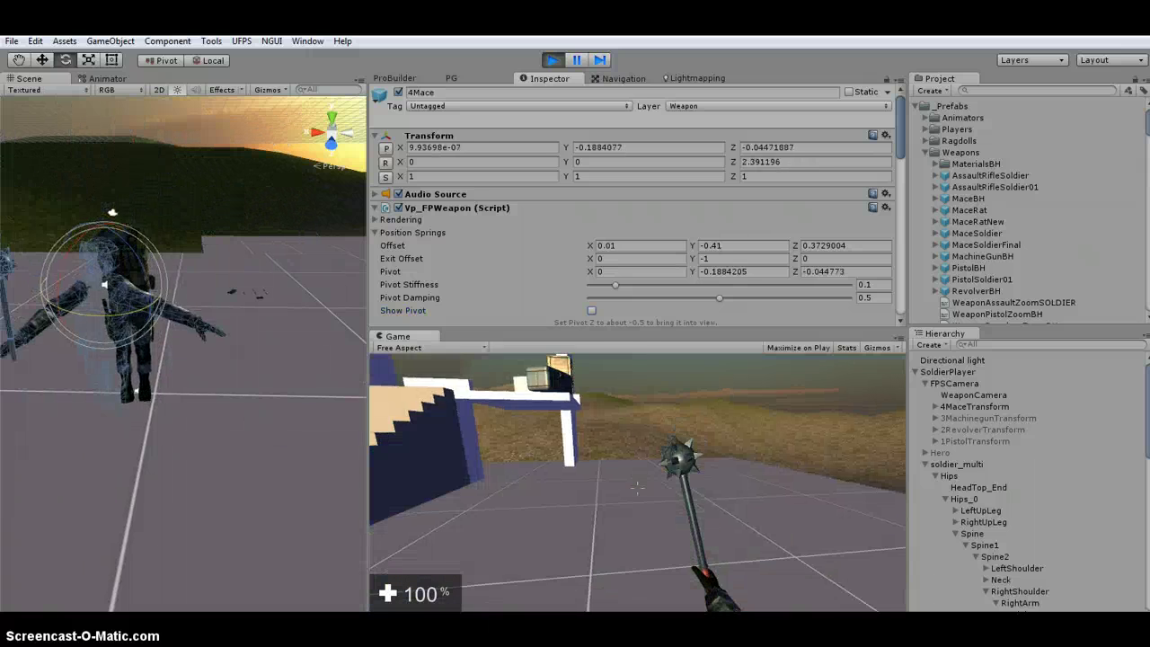
left_click(641, 482)
Examine the list of states on 4Mace's Vp_FPWeapon component
scroll(602, 231, "down", 10)
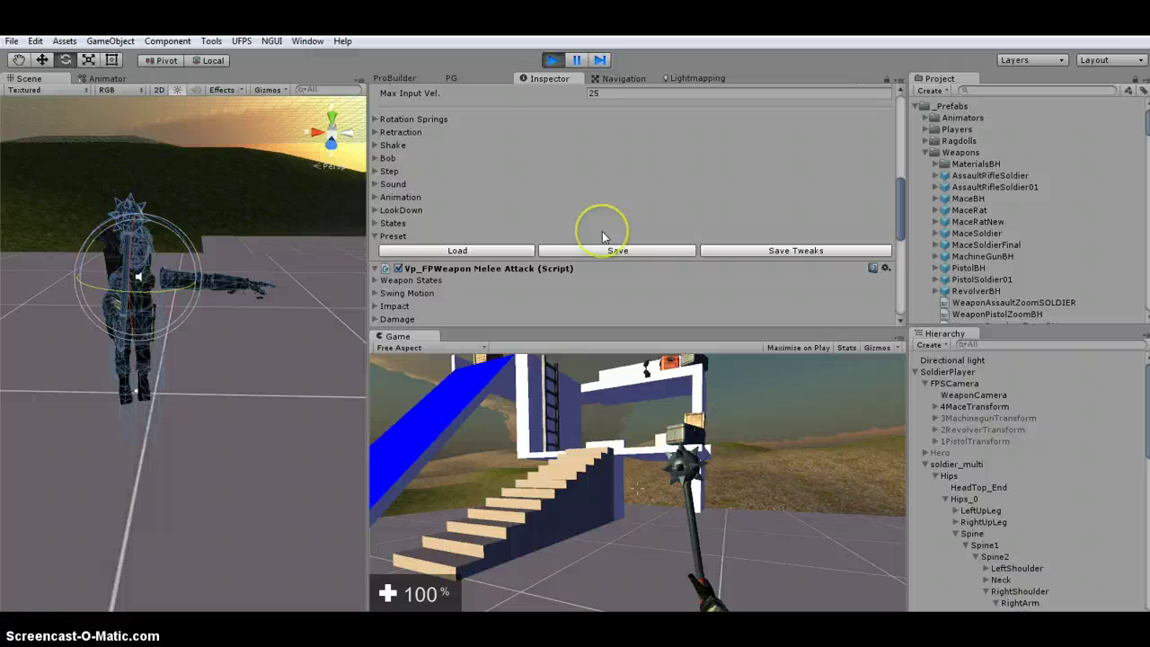
left_click(378, 222)
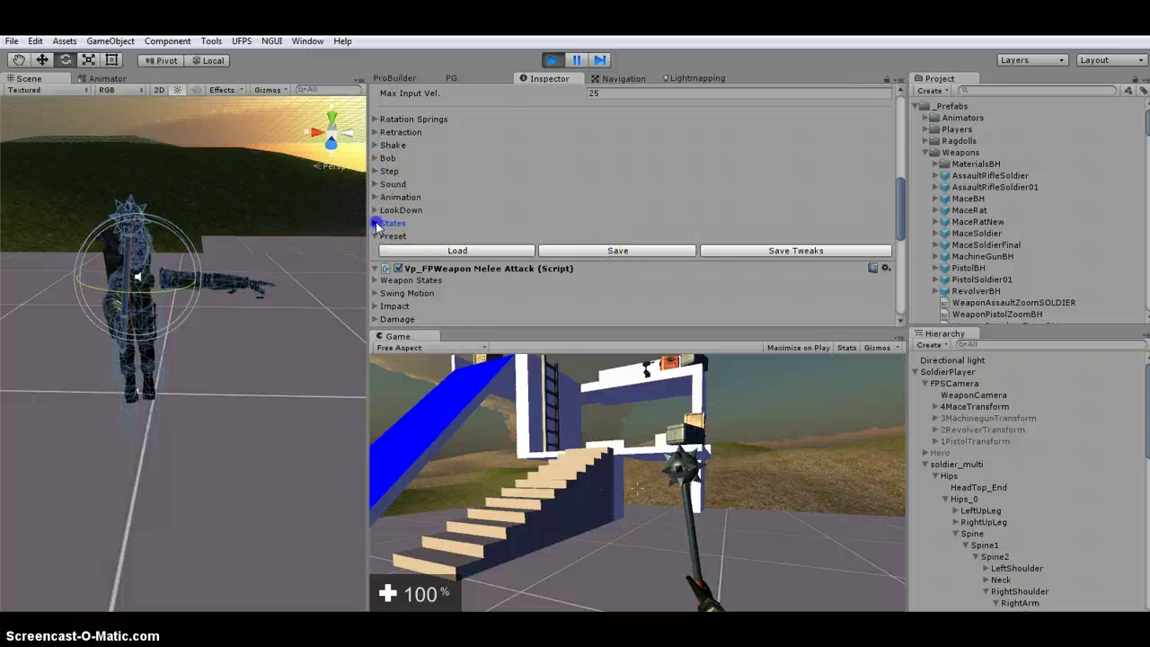
scroll(610, 229, "down", 5)
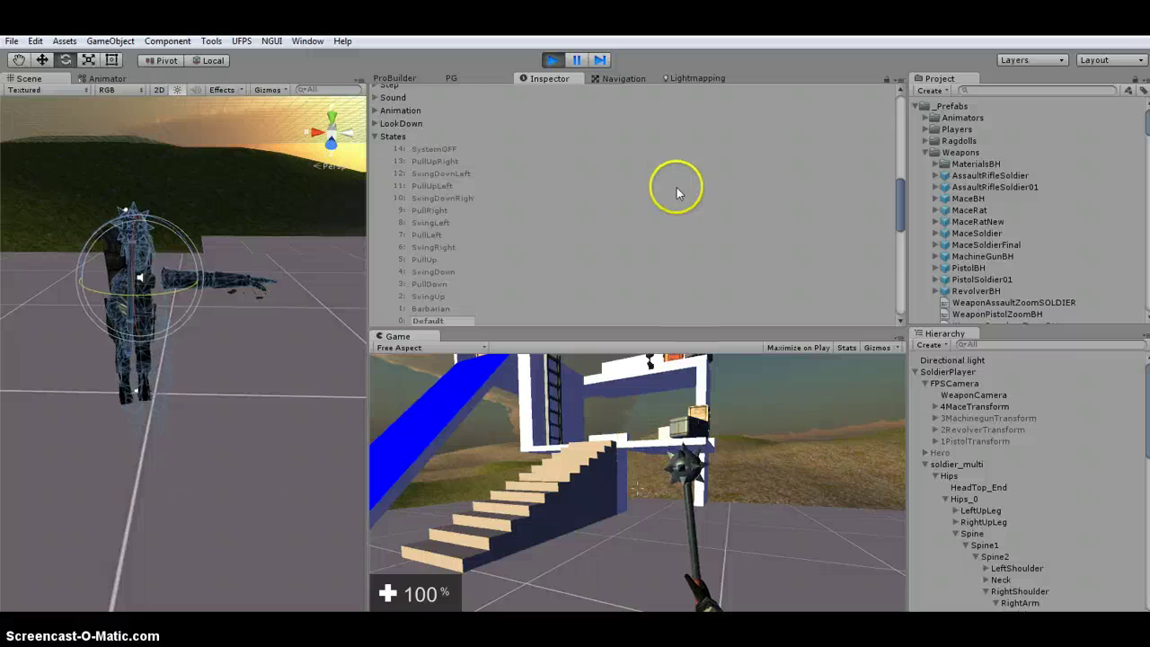
Set the mace's Position Springs Offset to X -0.03, Y -0.32, Z 0.06 and its Exit Offset Y to -1.84
scroll(676, 192, "up", 10)
scroll(676, 191, "up", 2)
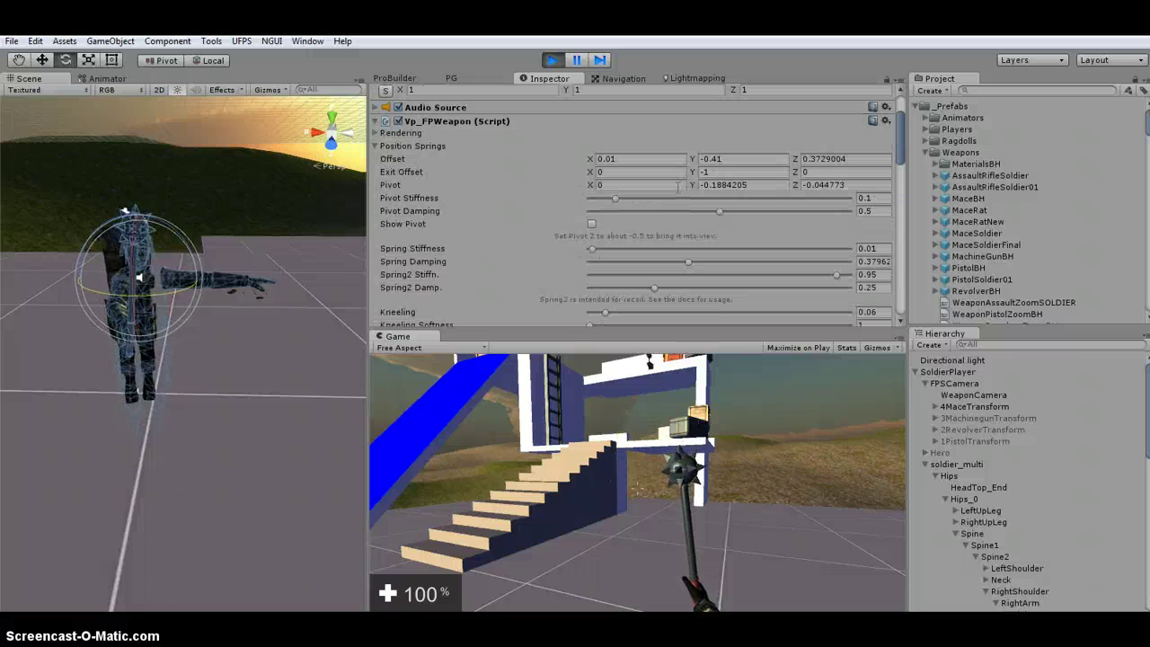
left_click(689, 174)
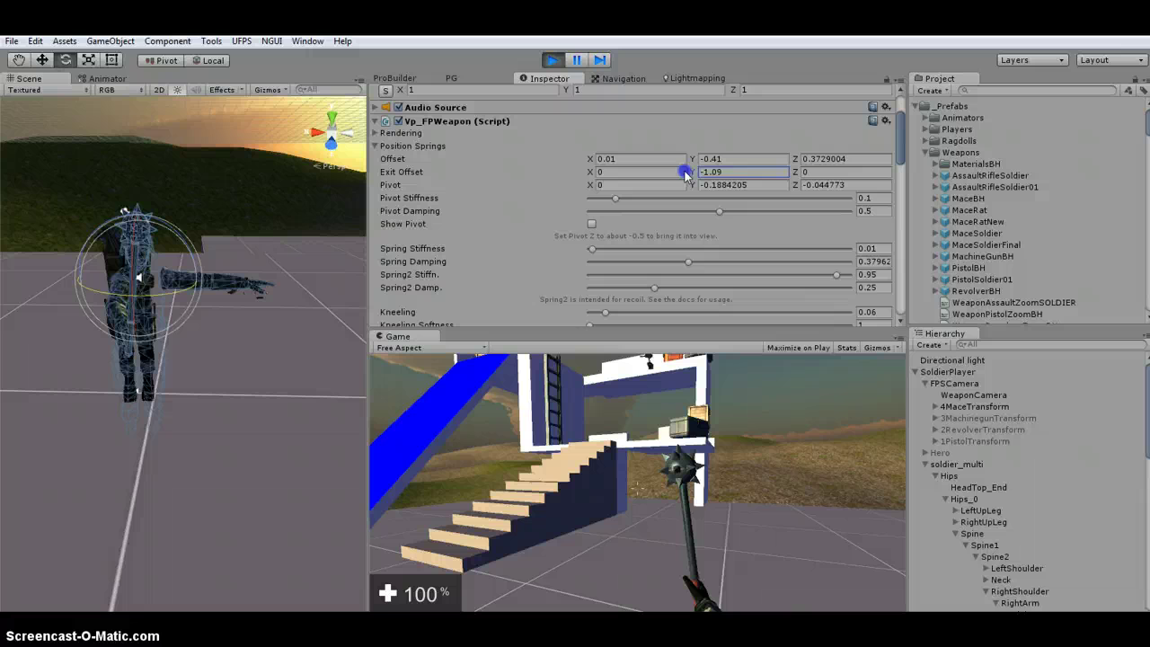
left_click_drag(680, 163, 689, 162)
mouse_move(593, 164)
left_mouse_down()
mouse_move(624, 159)
mouse_move(593, 160)
mouse_move(611, 159)
left_mouse_up()
mouse_move(792, 157)
left_mouse_down()
mouse_move(806, 156)
mouse_move(770, 157)
mouse_move(790, 166)
left_mouse_up()
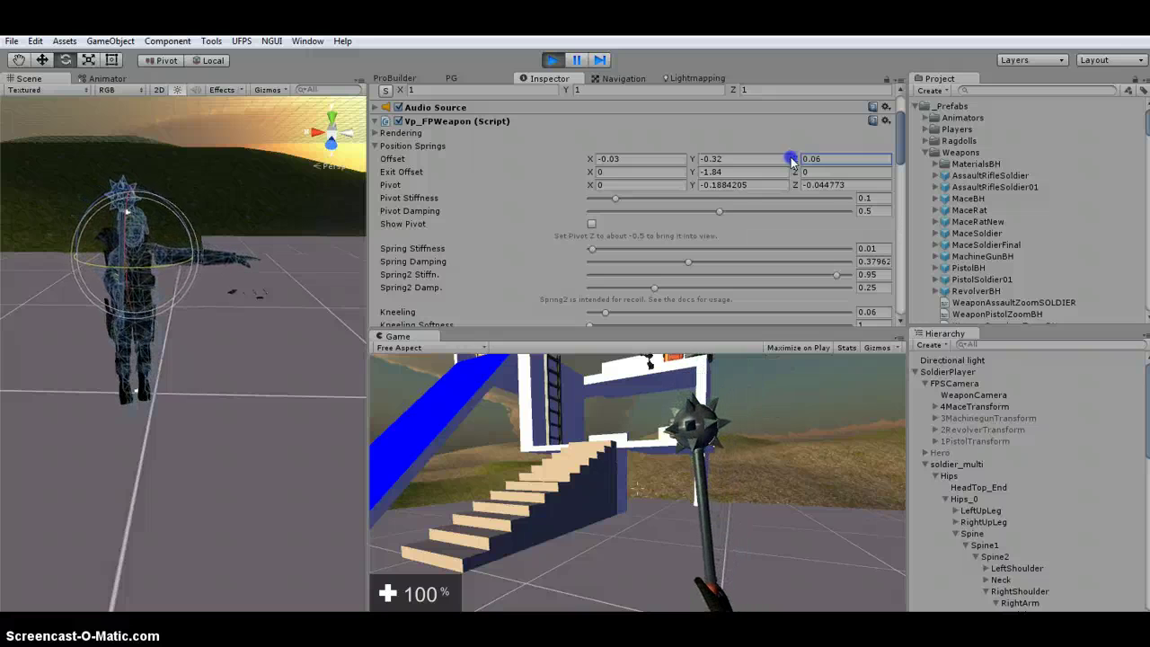
Copy the tweaked Vp_FPWeapon component of 4Mace, stop the game and paste its values onto the same component
scroll(834, 196, "up", 3)
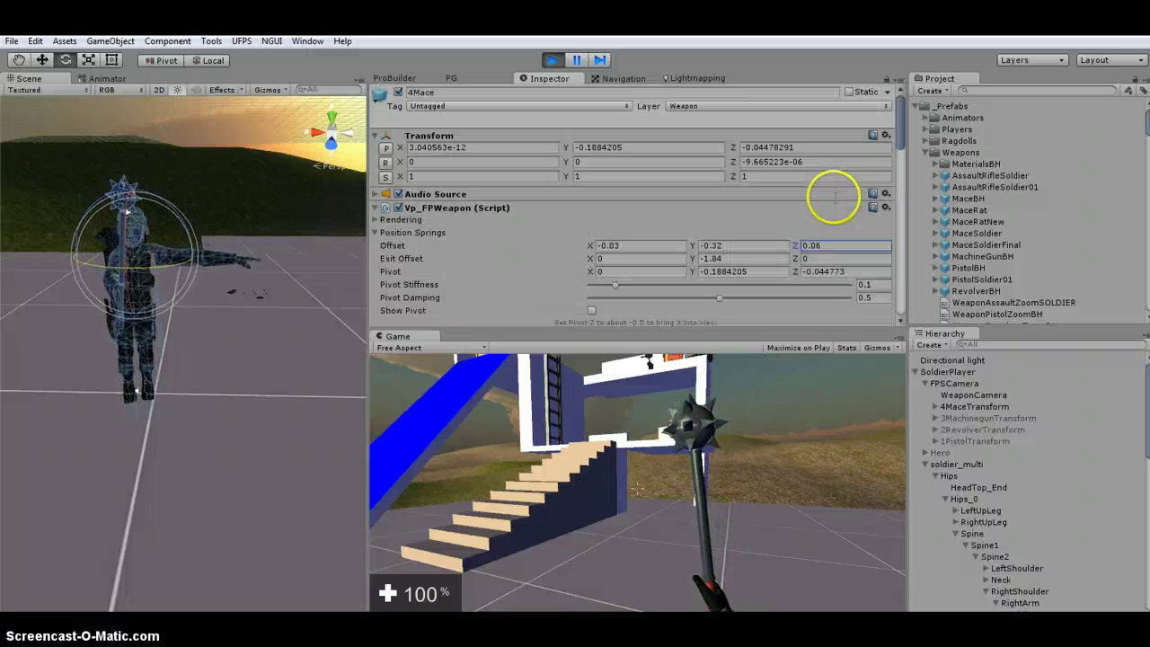
left_click(885, 208)
left_click(935, 324)
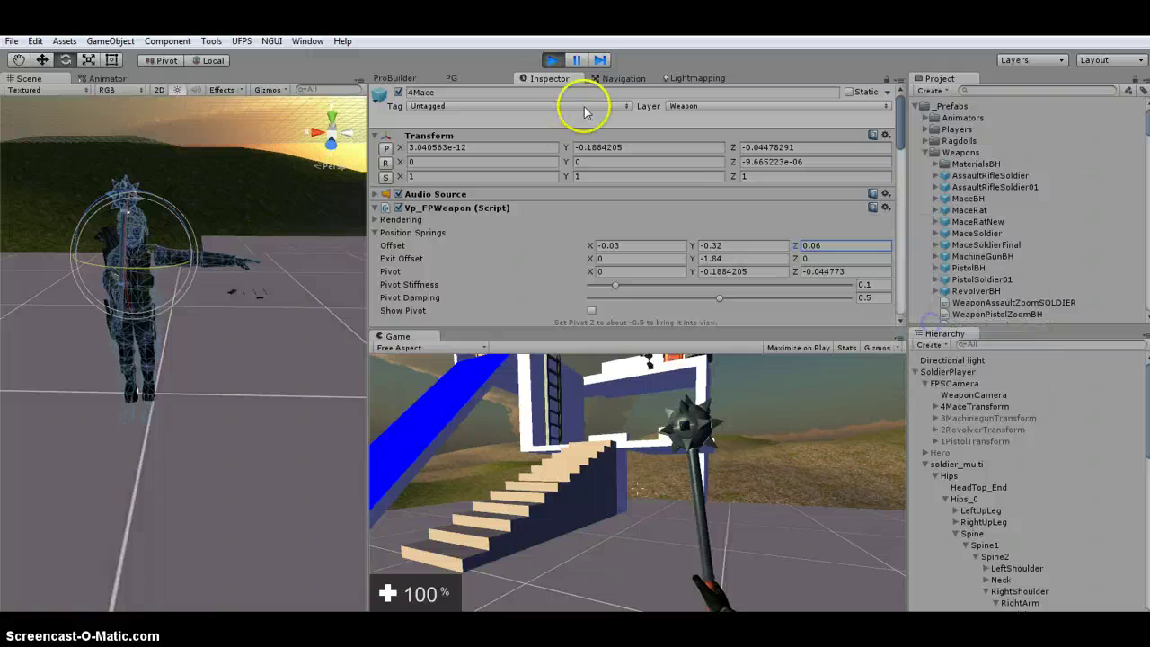
left_click(552, 61)
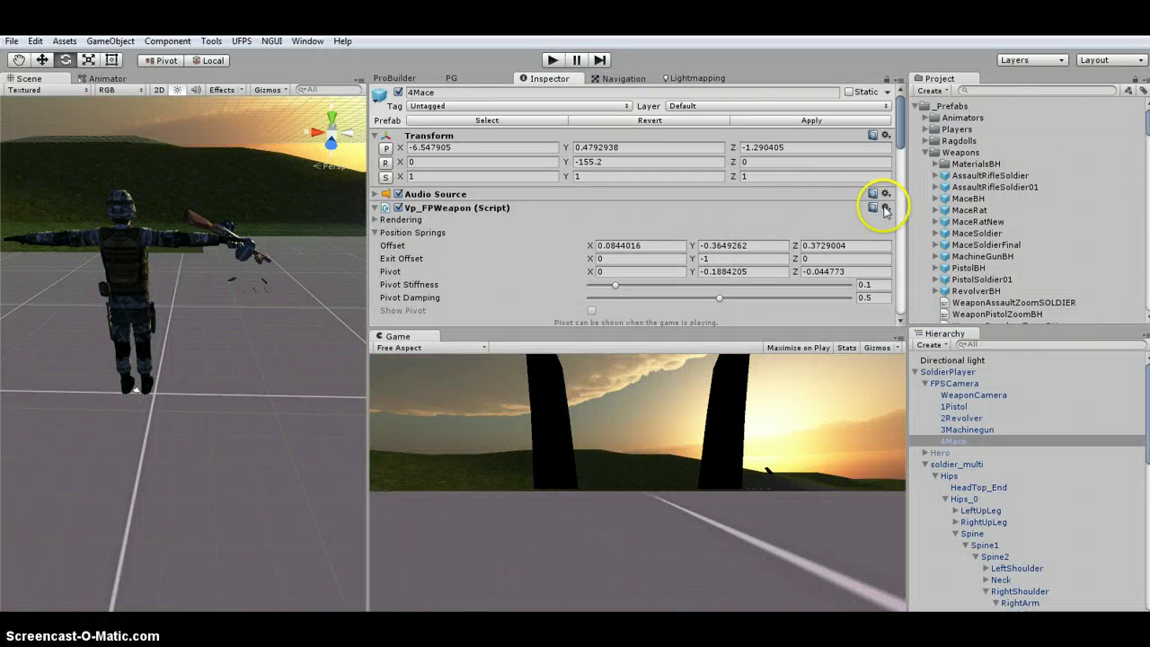
left_click(885, 207)
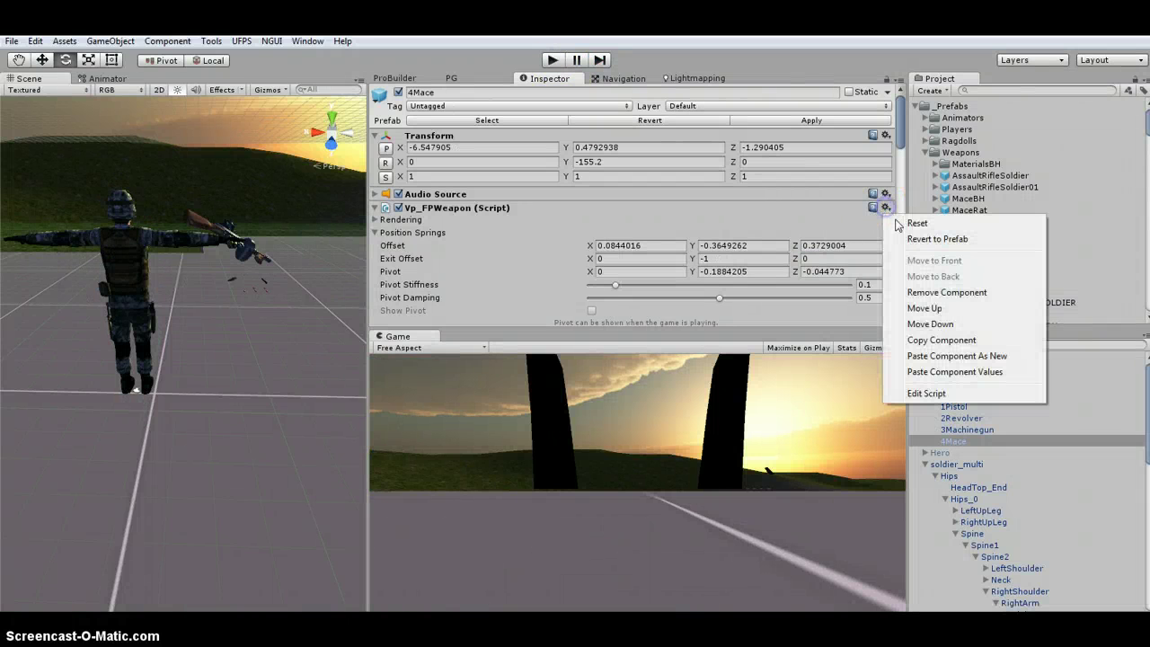
left_click(966, 372)
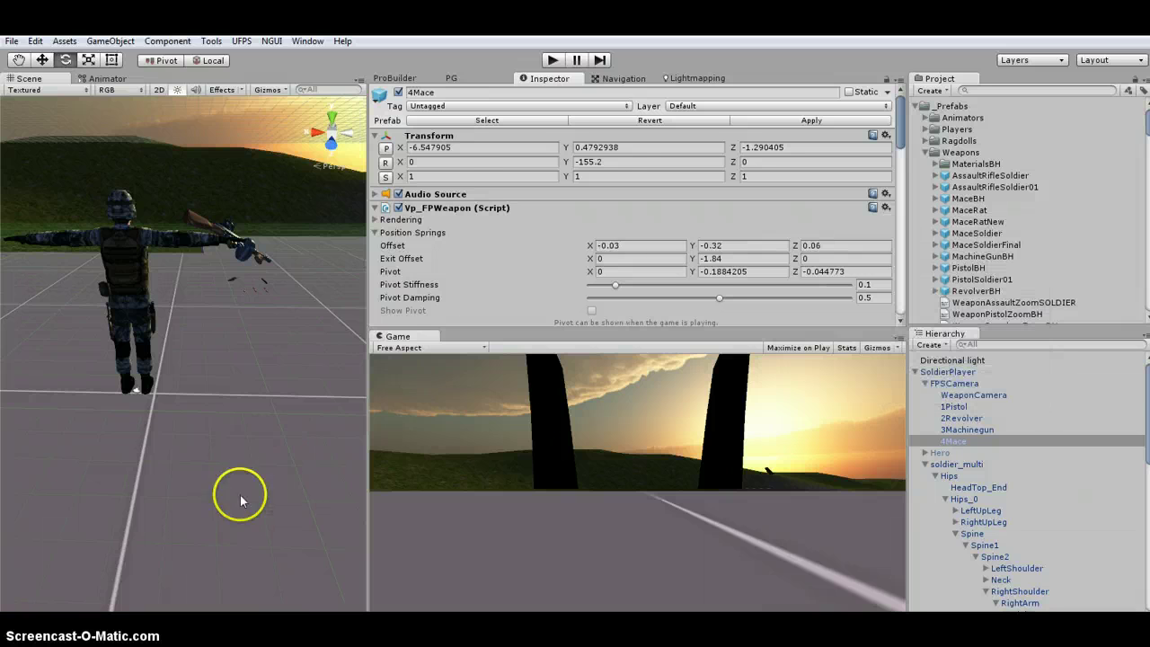
Open the Vp_FPWeapon states of 1Pistol and locate the WeaponPistolZoom preset of its Zoom state among the project assets
left_click(312, 476)
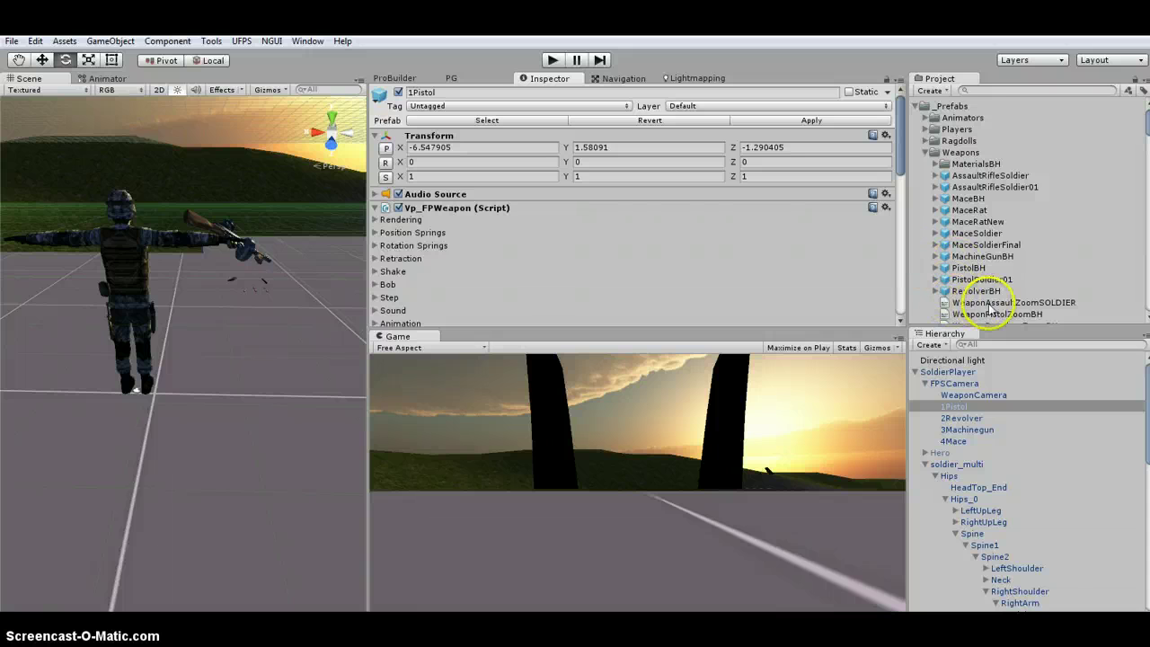
scroll(633, 260, "down", 5)
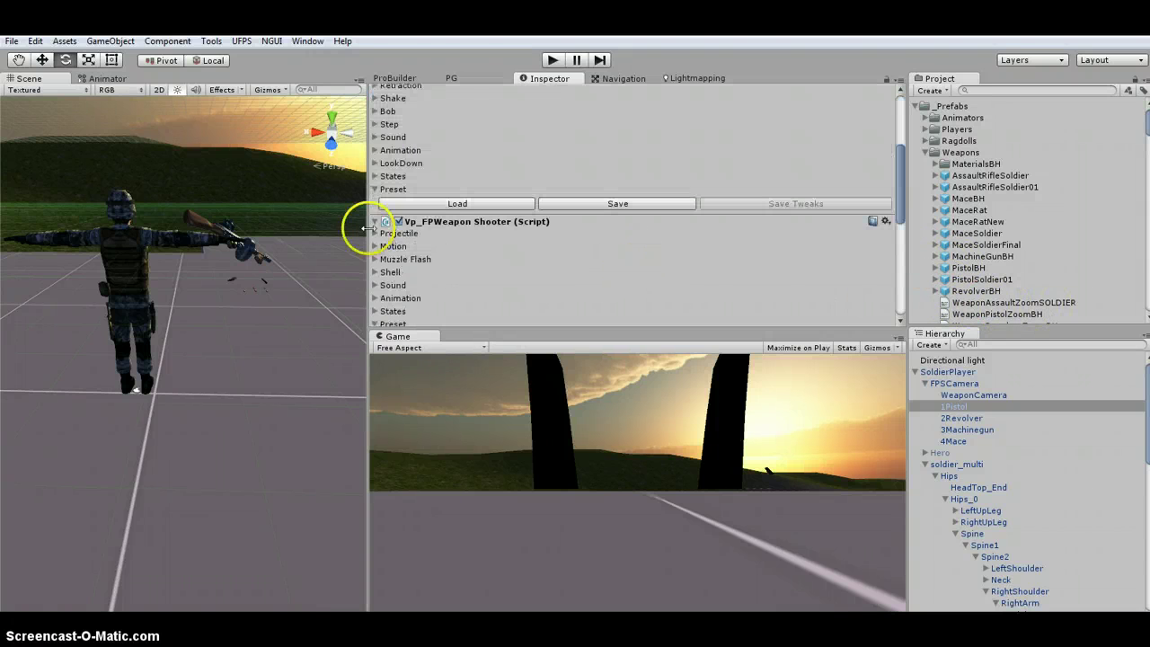
left_click(375, 177)
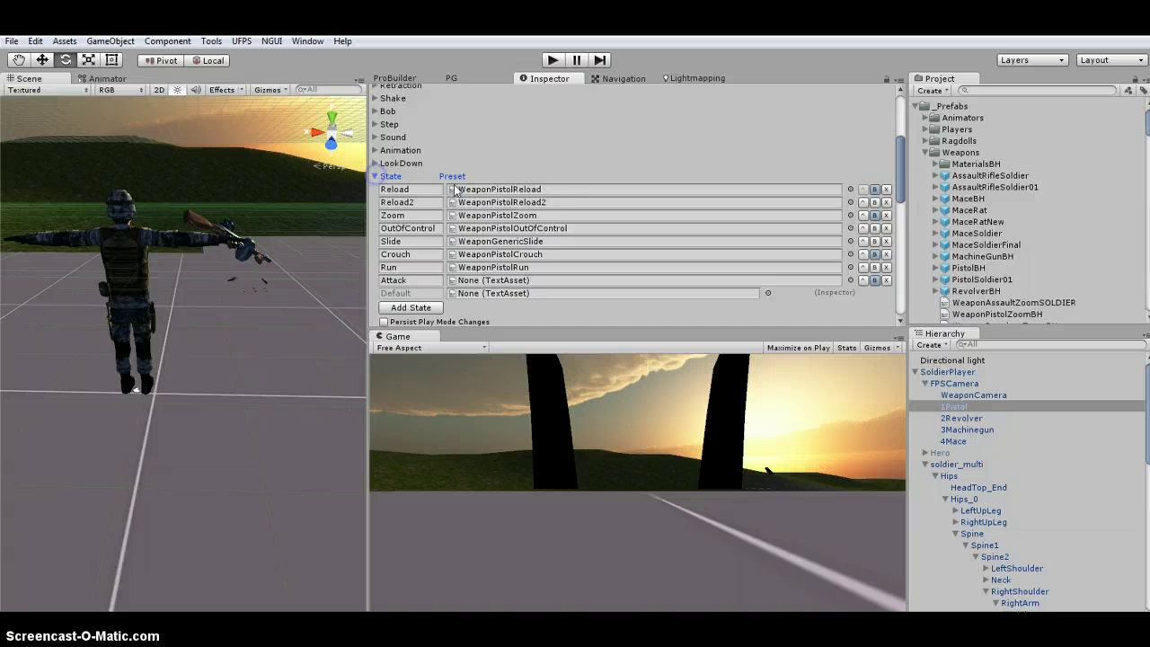
left_click(540, 217)
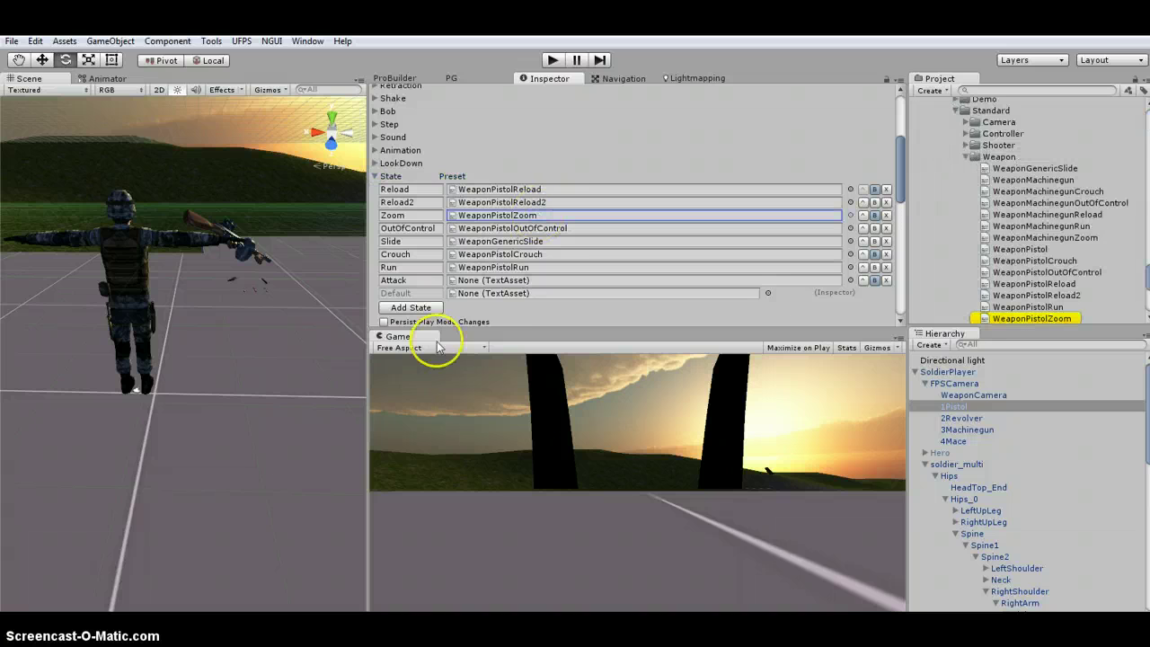